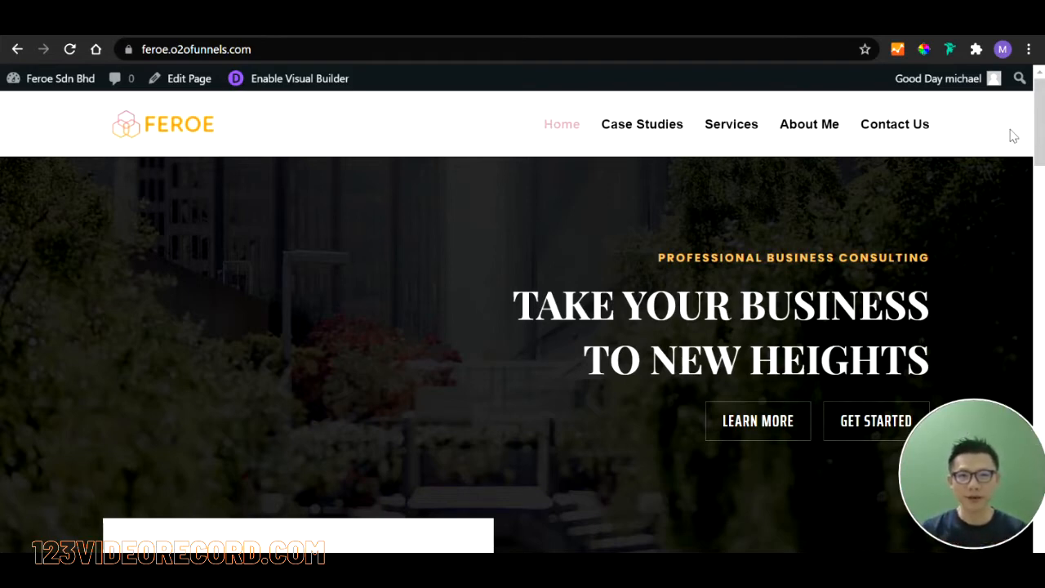
Step: Open the site's Contact Us page and review its Get in Touch form
click(916, 133)
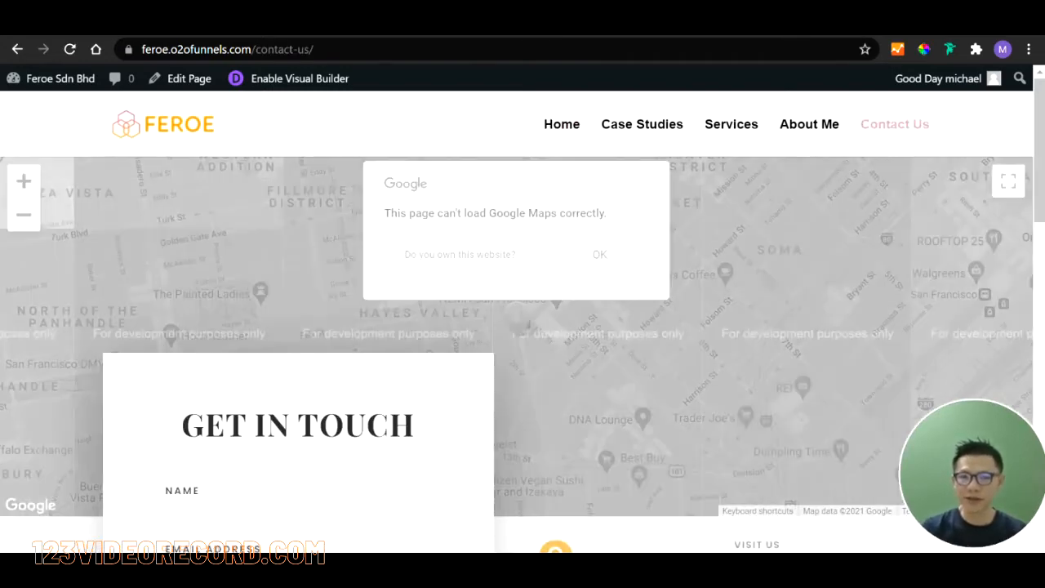
scroll(523, 326, down, 4)
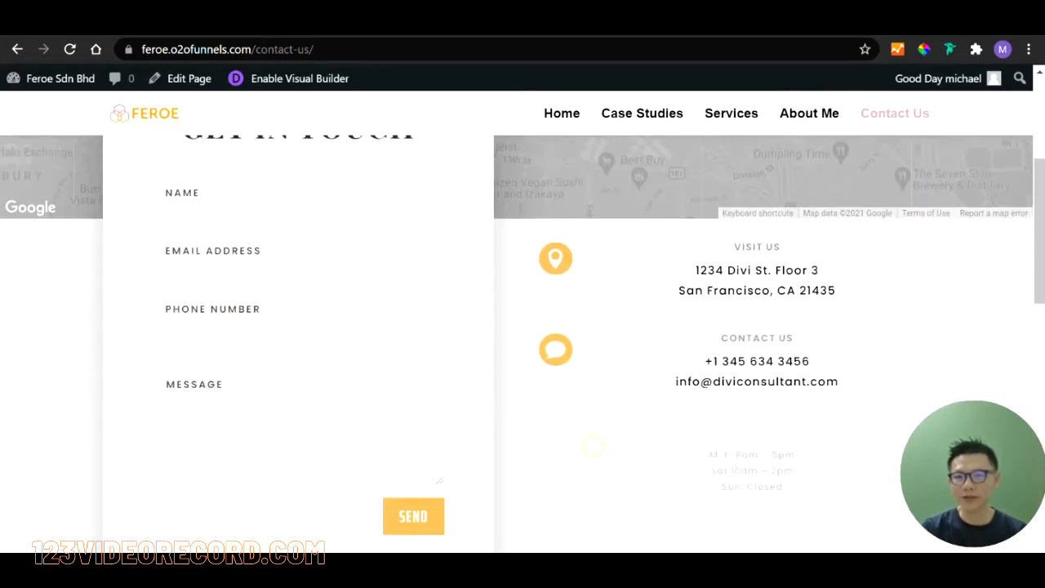
scroll(523, 327, up, 1)
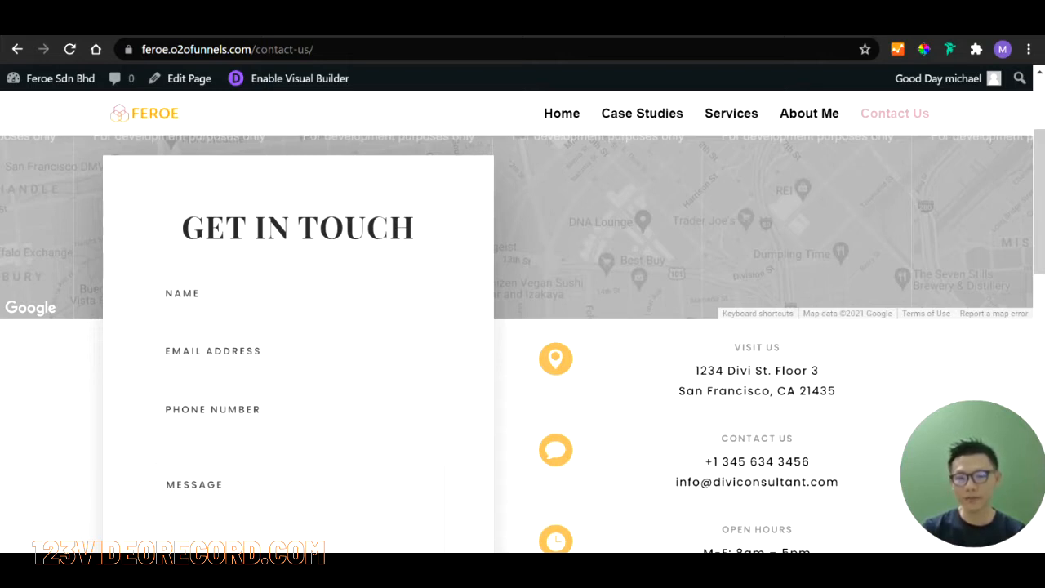
scroll(390, 310, up, 2)
scroll(389, 310, down, 2)
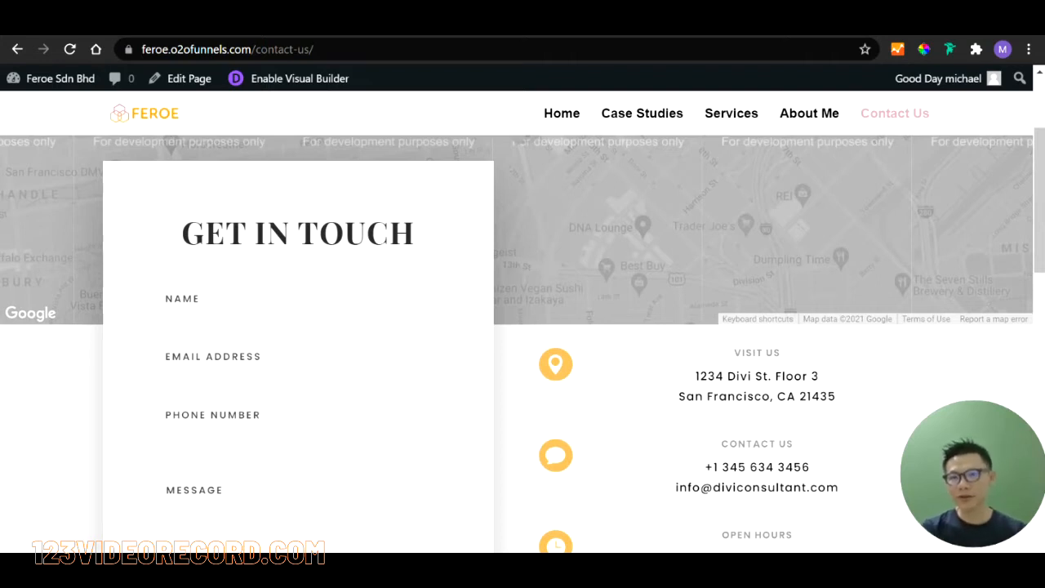
Step: Enable the Visual Builder on the Contact Us page and open the settings of the contact form module
click(303, 80)
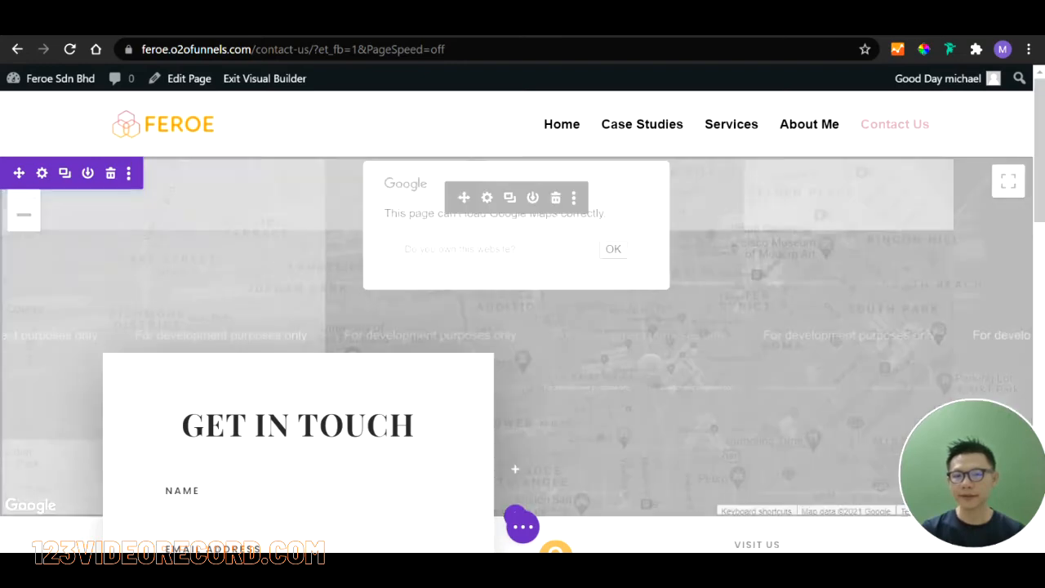
scroll(298, 409, down, 2)
scroll(466, 427, down, 2)
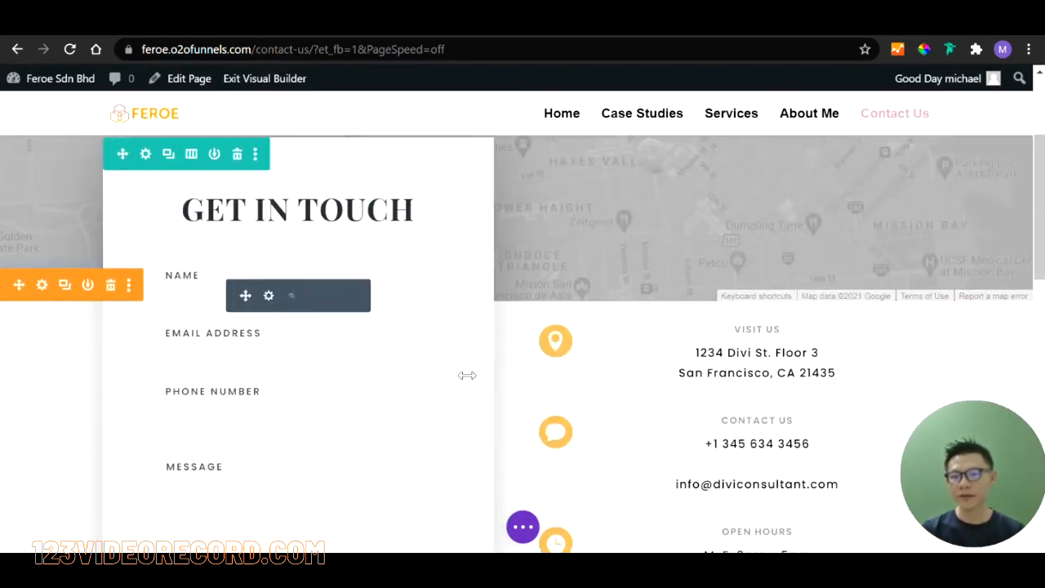
scroll(469, 375, up, 2)
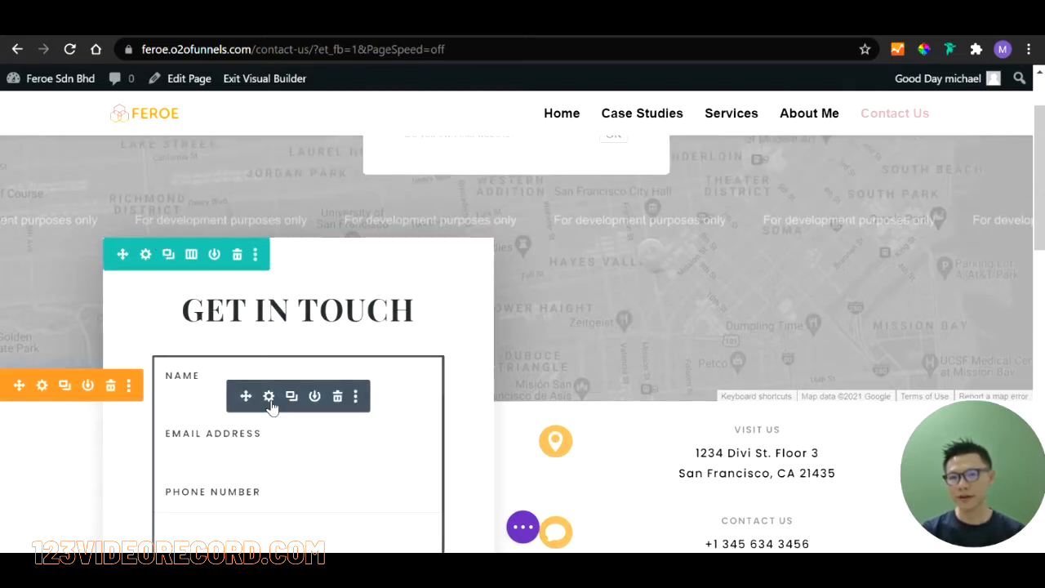
click(269, 396)
Step: Change the contact form's submit button text to "submit"
scroll(717, 364, down, 3)
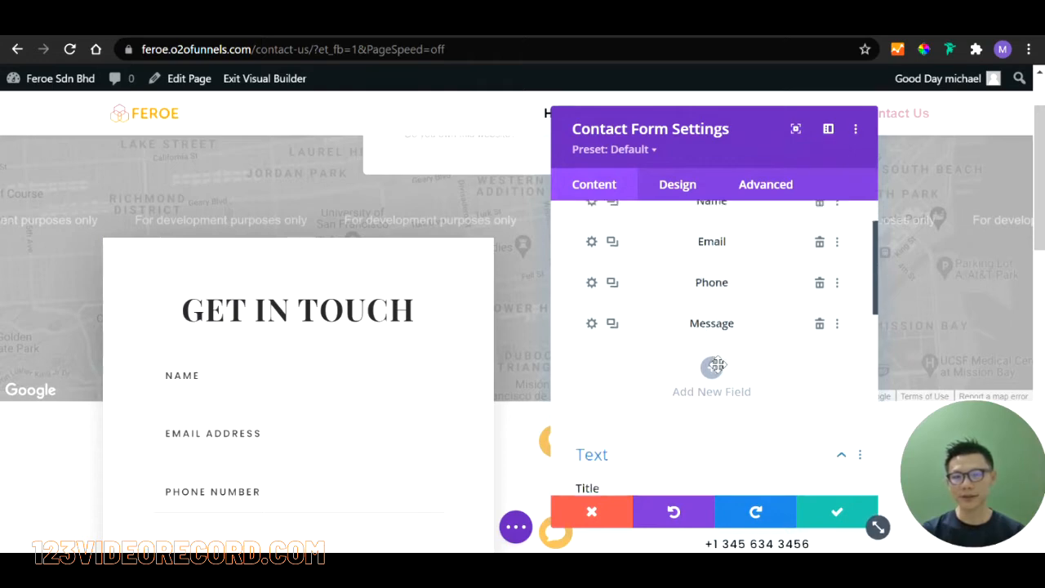
scroll(708, 365, down, 3)
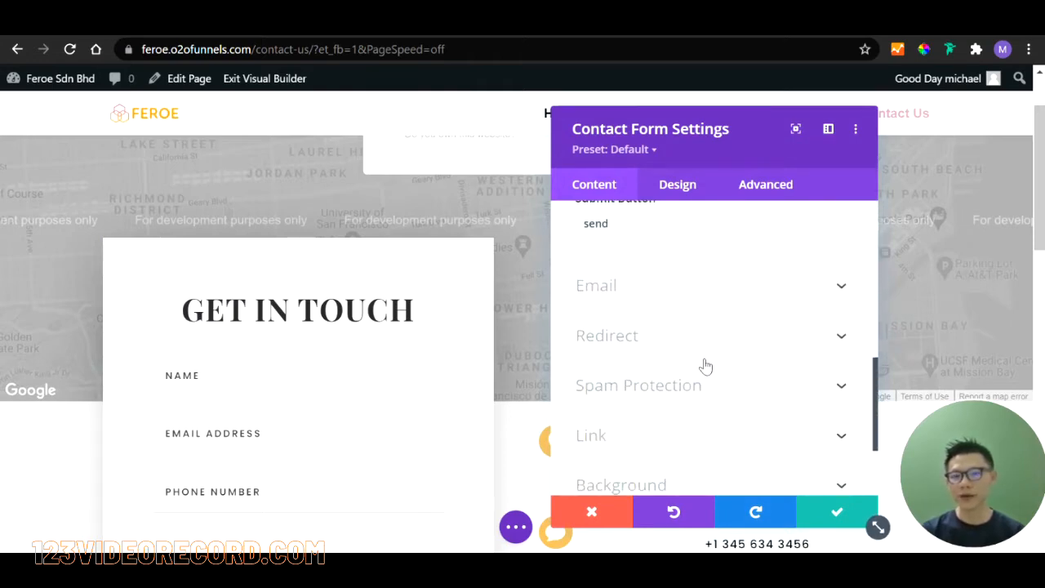
scroll(686, 369, up, 3)
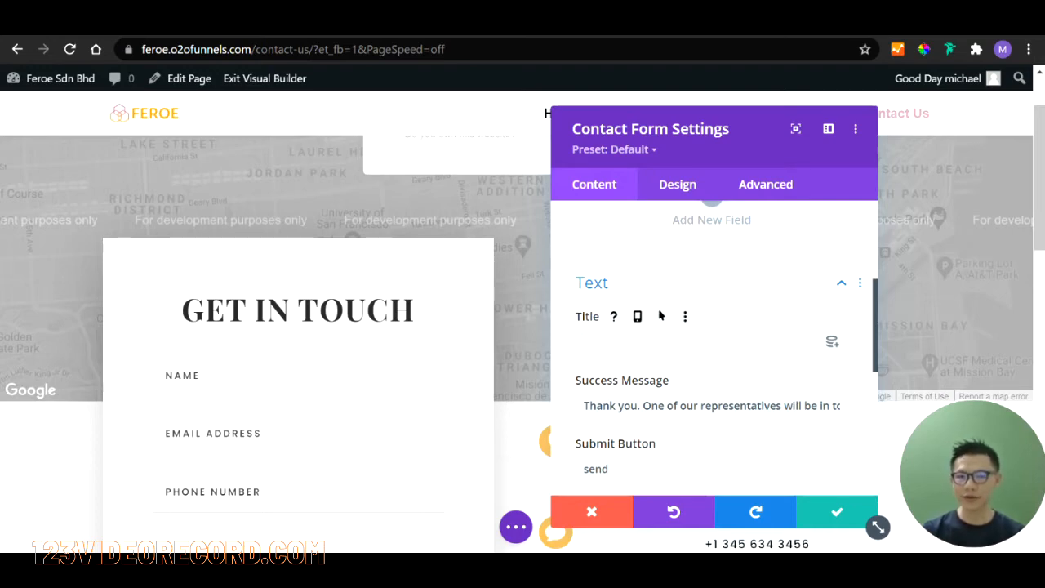
scroll(661, 316, down, 1)
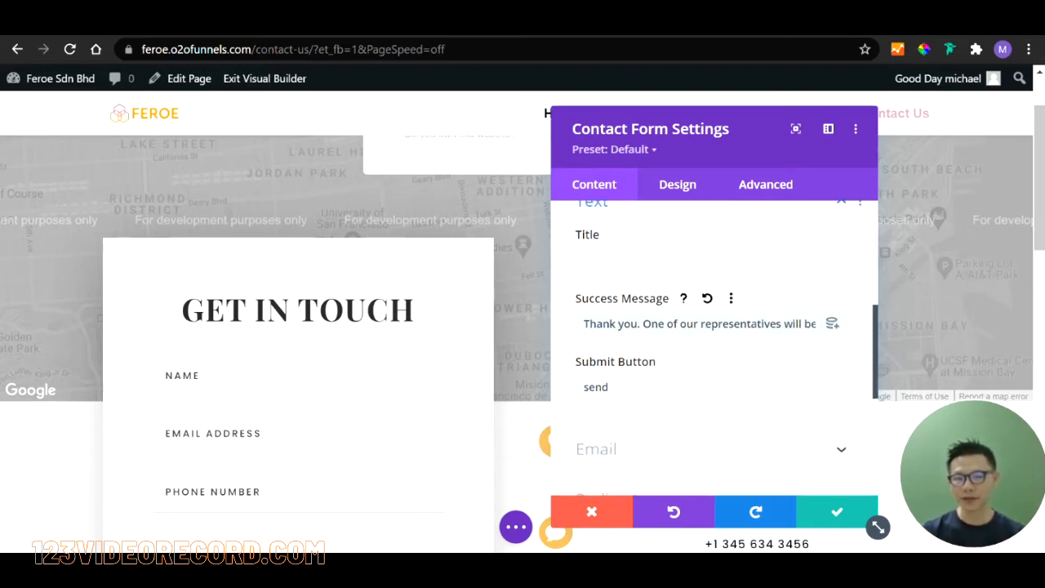
scroll(618, 324, down, 1)
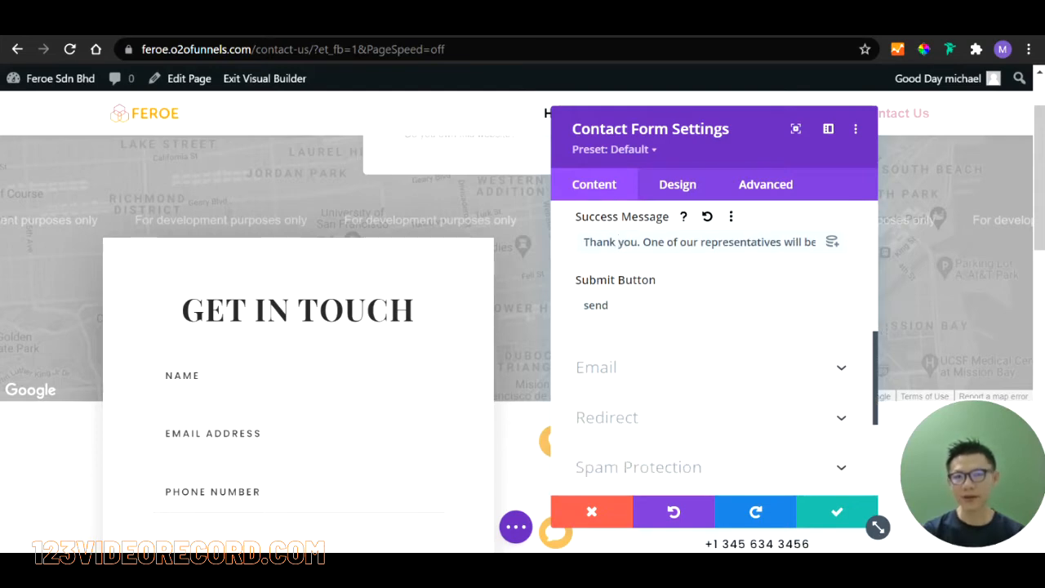
scroll(488, 370, down, 2)
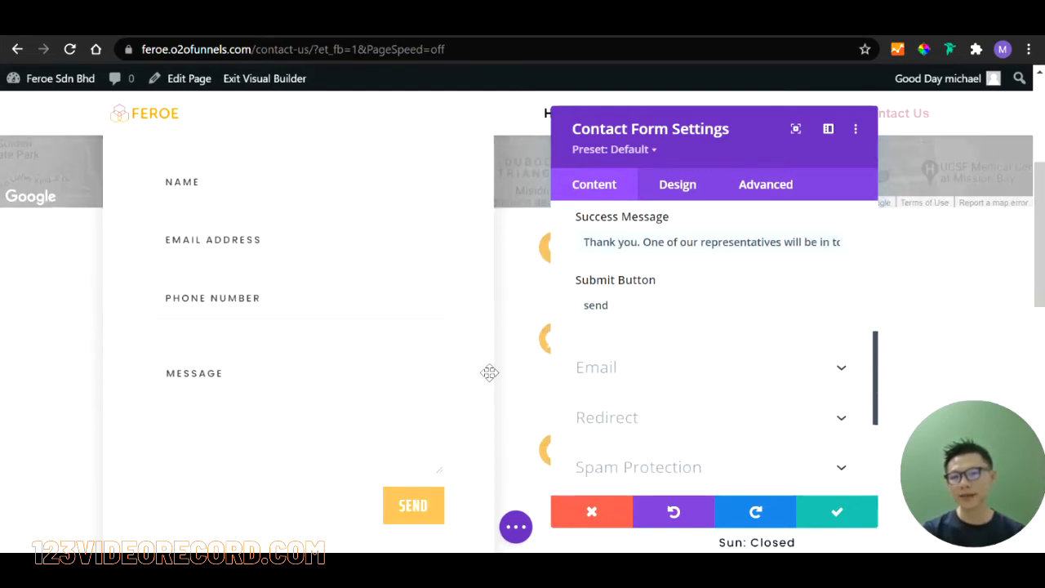
drag(653, 305, 537, 306)
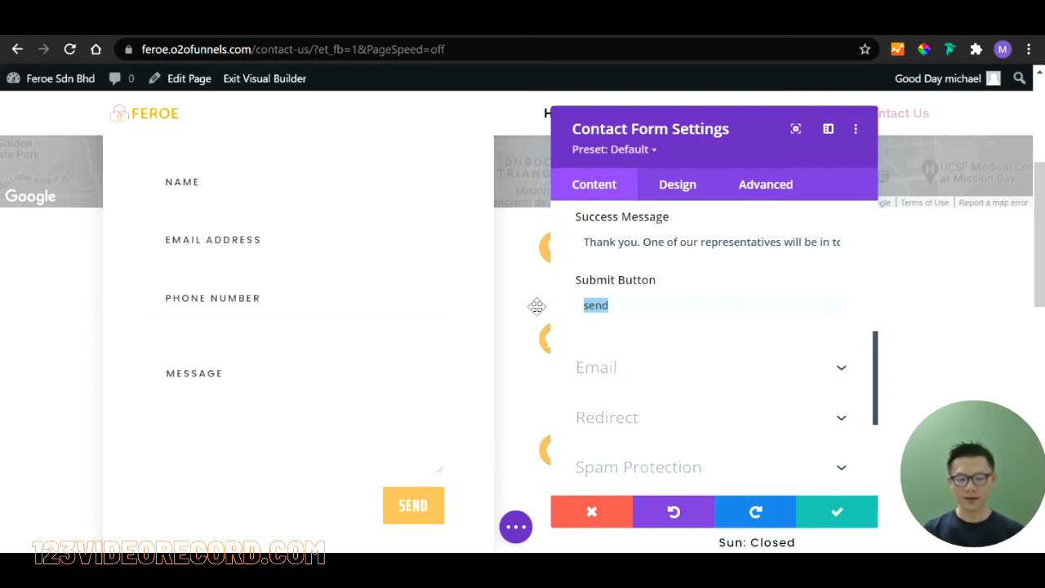
text(submit)
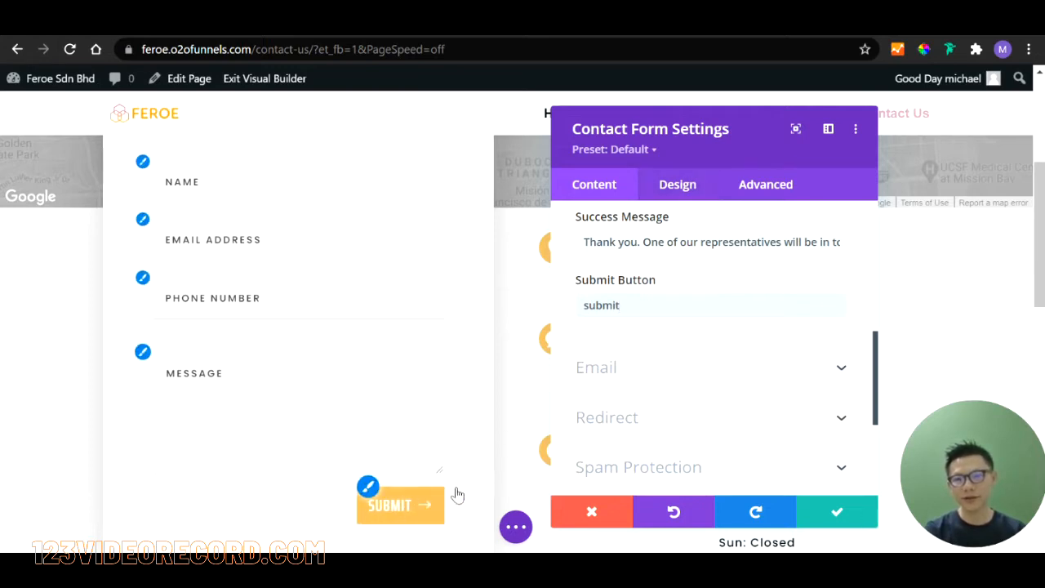
Step: Set the submit button's background color to the purple swatch #8300e9 in the form's button design settings
click(696, 190)
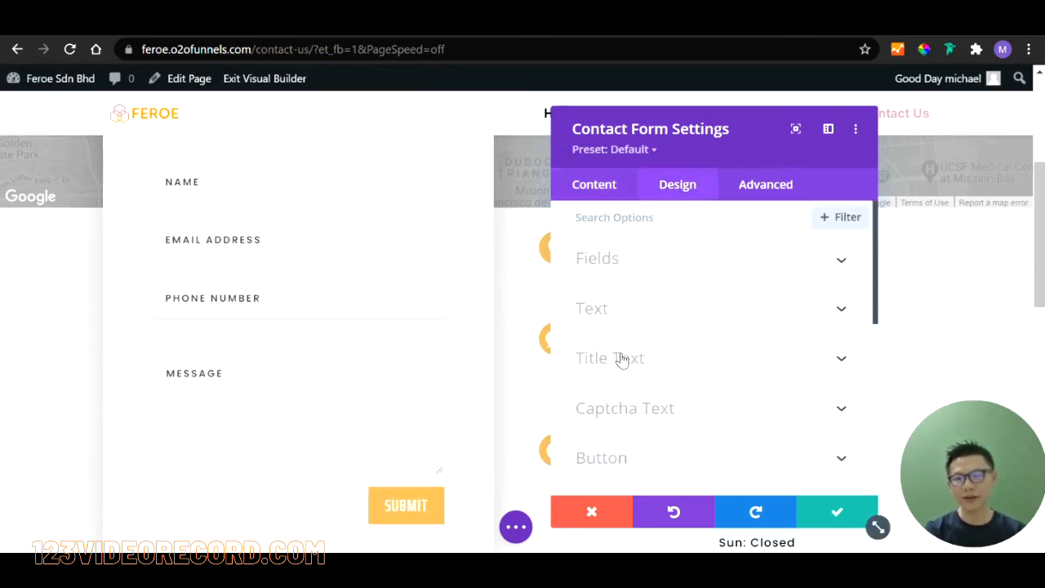
scroll(645, 418, down, 1)
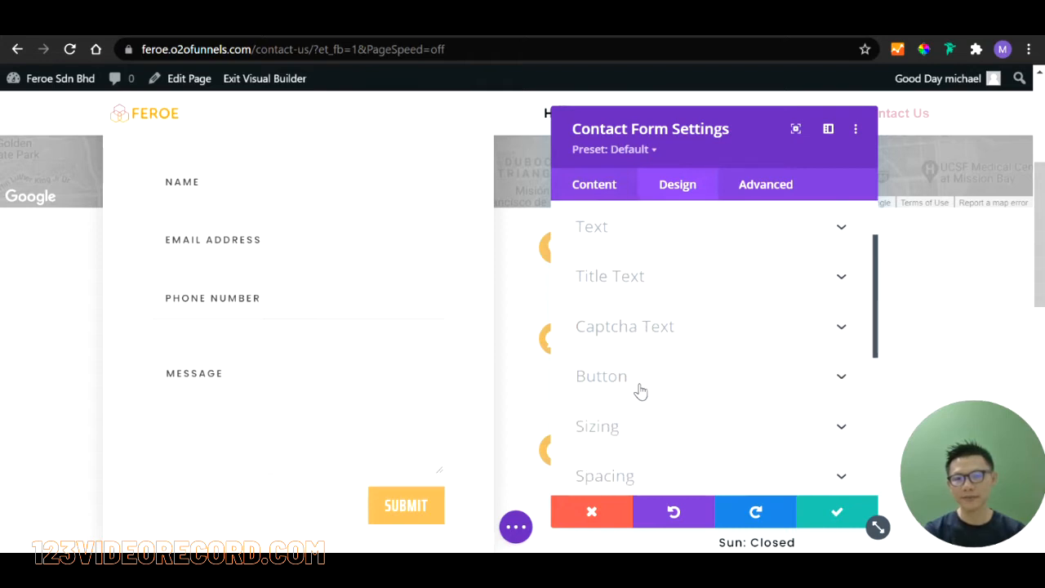
click(641, 393)
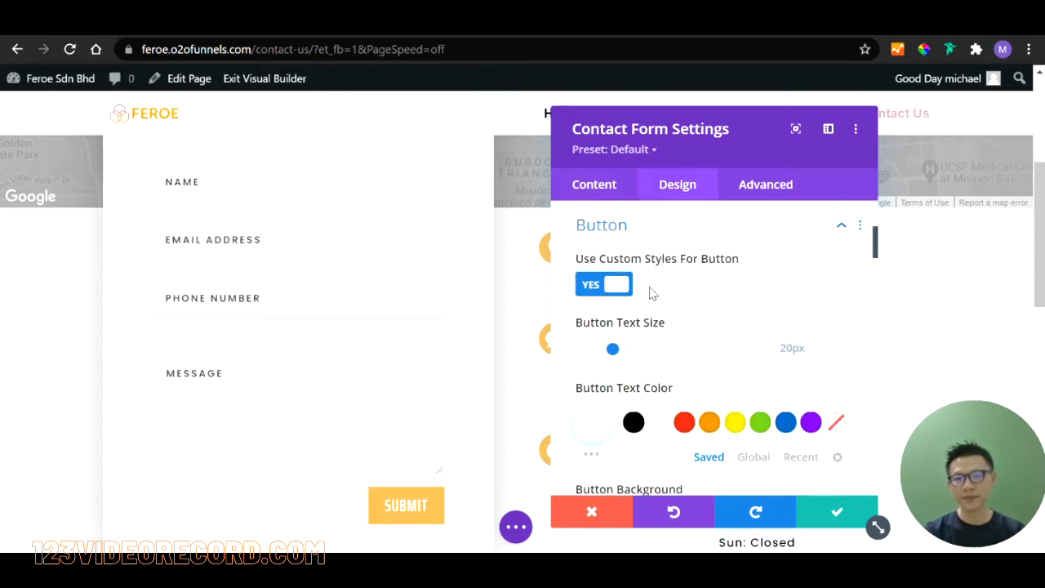
scroll(636, 393, down, 1)
scroll(755, 375, down, 1)
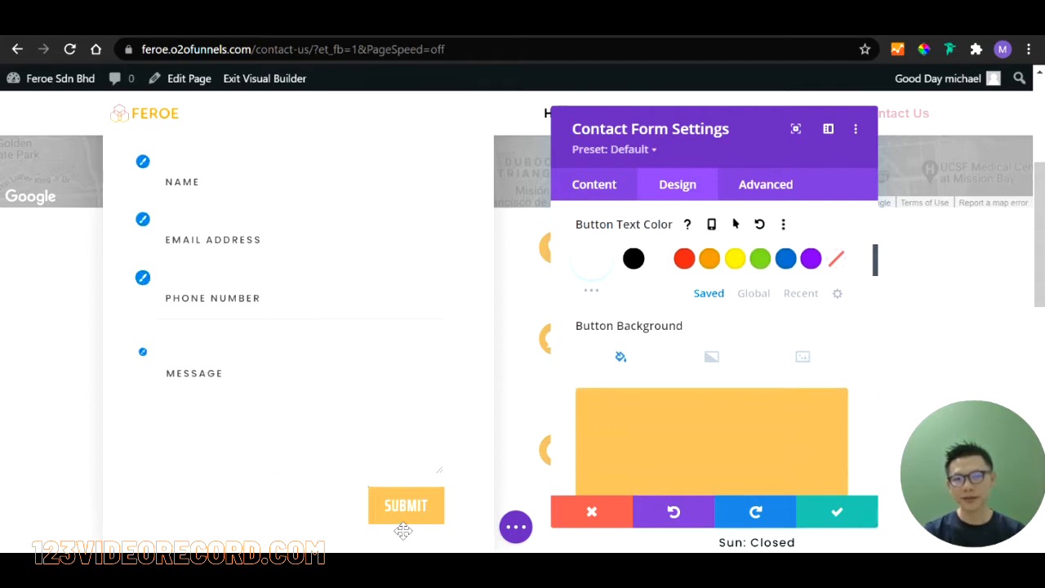
scroll(735, 384, down, 2)
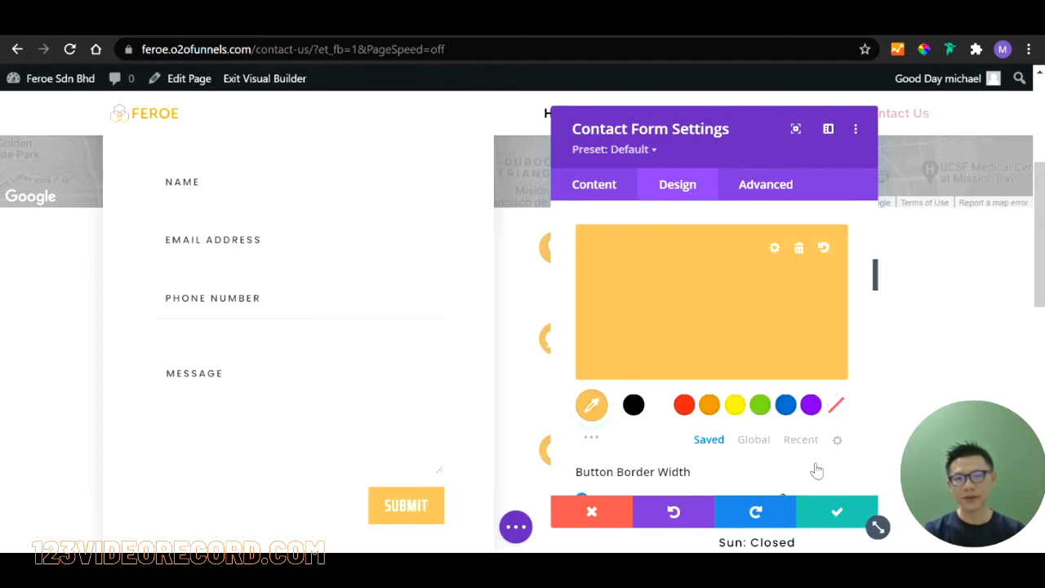
click(788, 407)
click(812, 405)
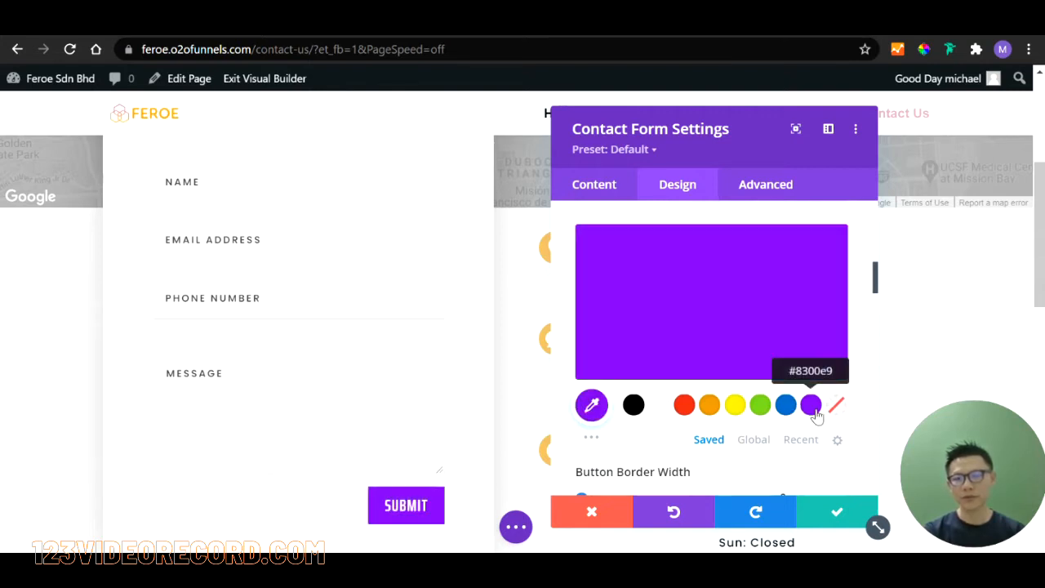
Step: Round the submit button's corners with a border radius of 5px
scroll(817, 415, down, 1)
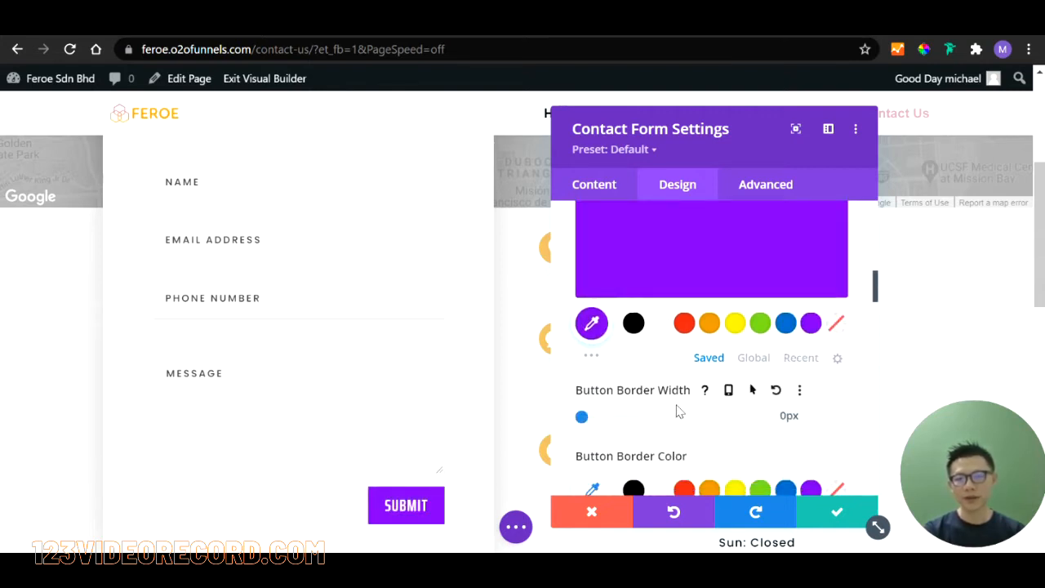
scroll(680, 412, down, 2)
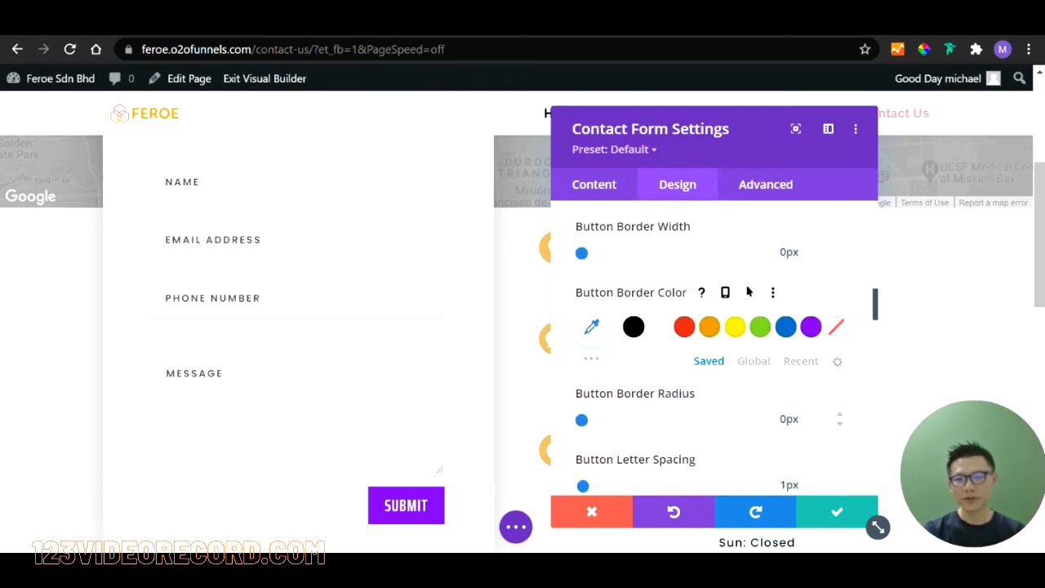
click(838, 417)
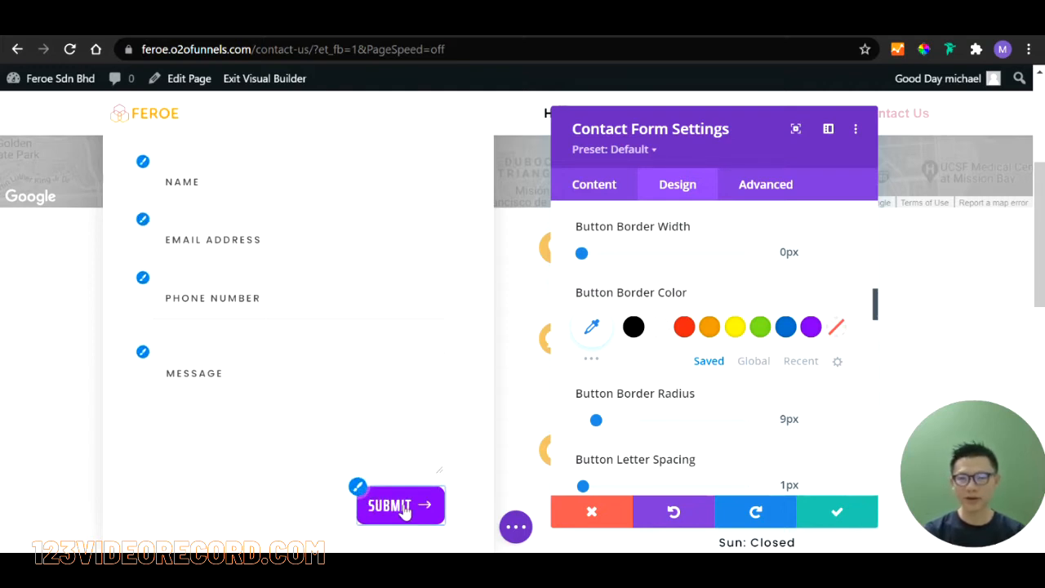
click(840, 424)
click(840, 424)
click(840, 425)
click(840, 425)
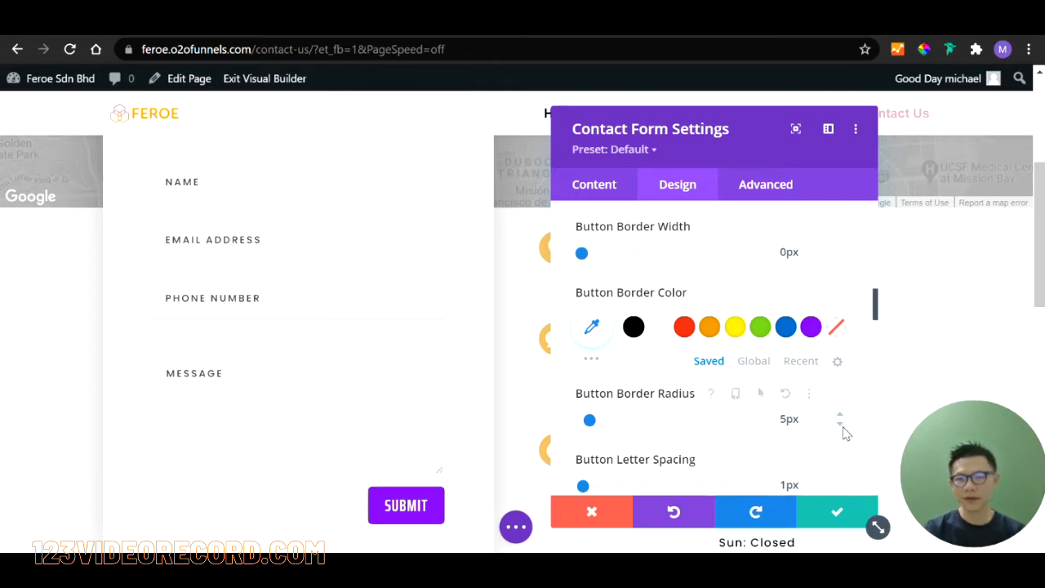
Step: Try a letter spacing of 4px on the submit button and return it to 1px
scroll(856, 419, down, 1)
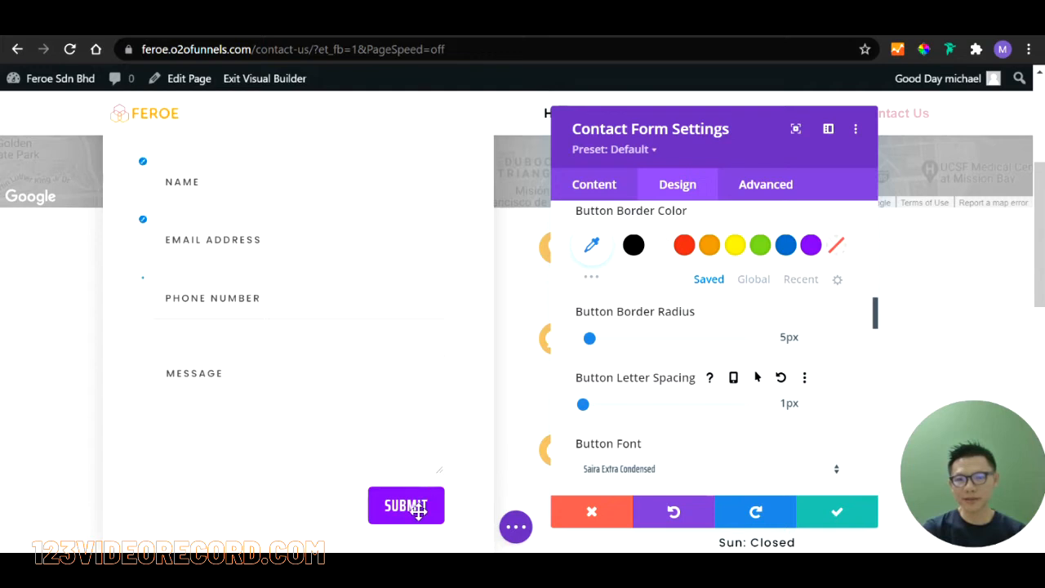
click(843, 403)
click(843, 402)
click(843, 403)
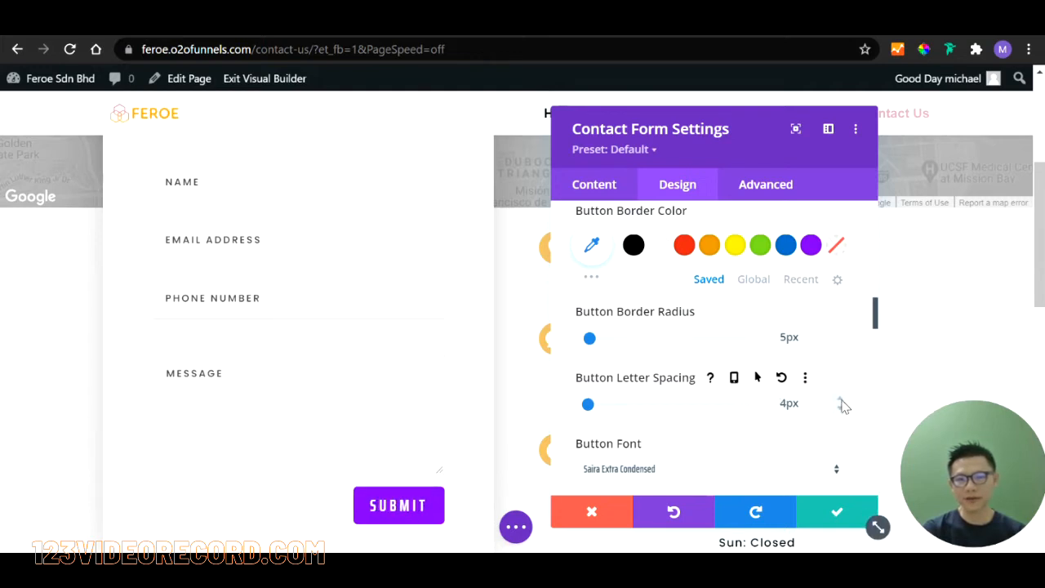
click(840, 408)
click(841, 408)
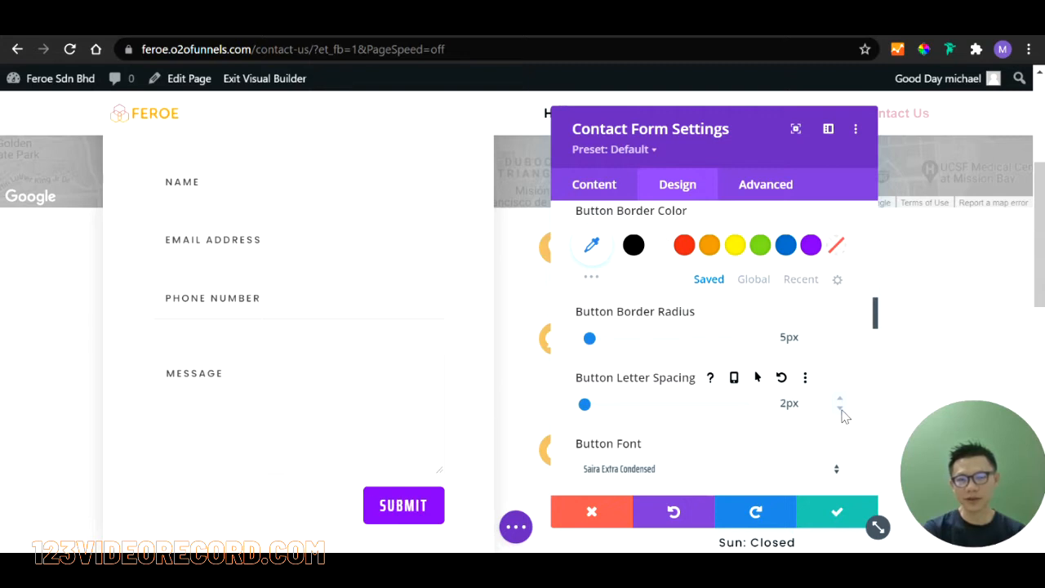
click(841, 409)
Step: Set the submit button's font to Abel
scroll(872, 415, down, 2)
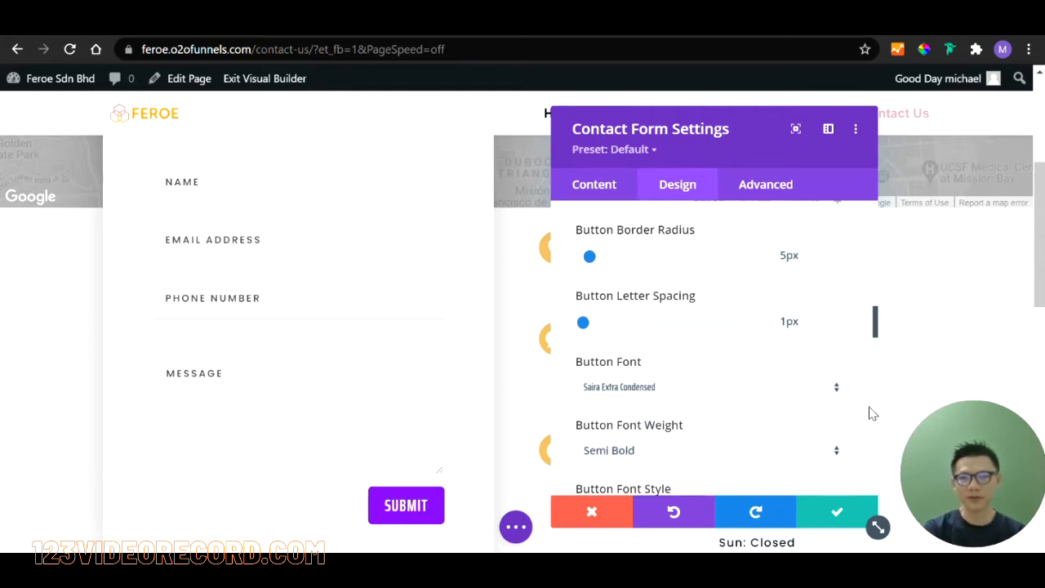
click(658, 397)
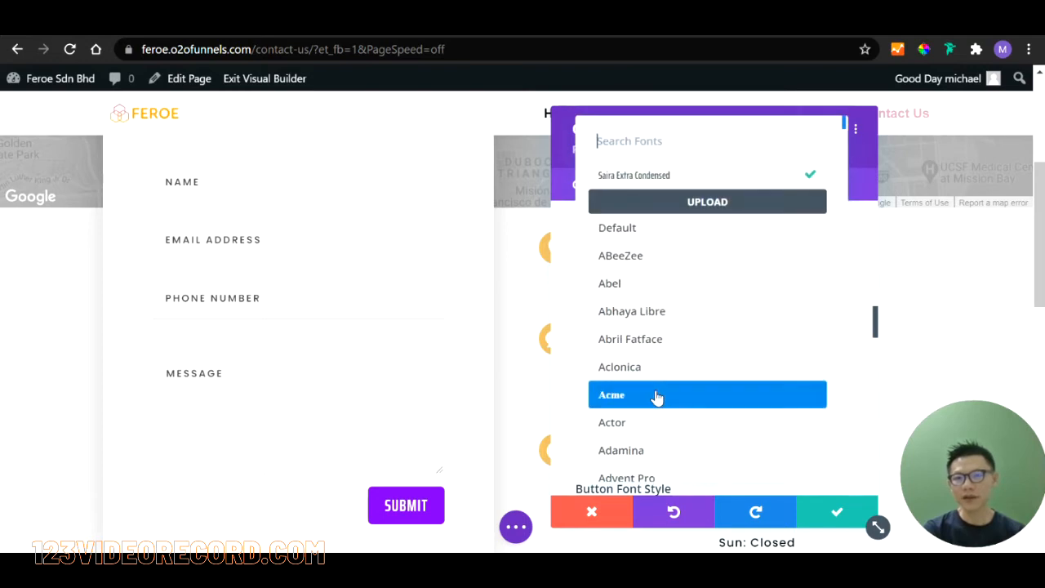
click(677, 291)
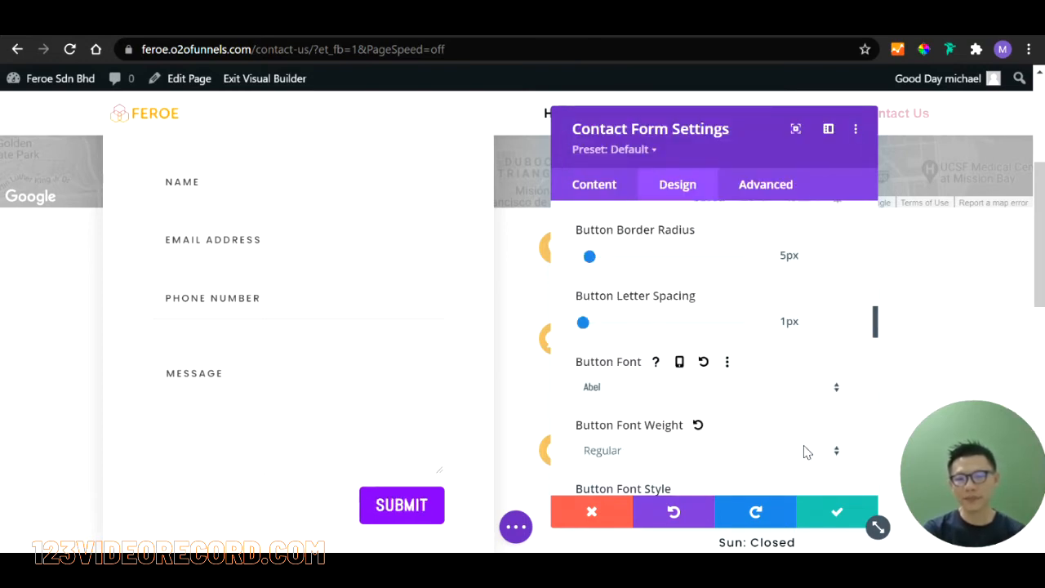
Step: Choose the solid right-pointing triangle as the button icon and switch Show Button Icon to No
scroll(870, 429, down, 4)
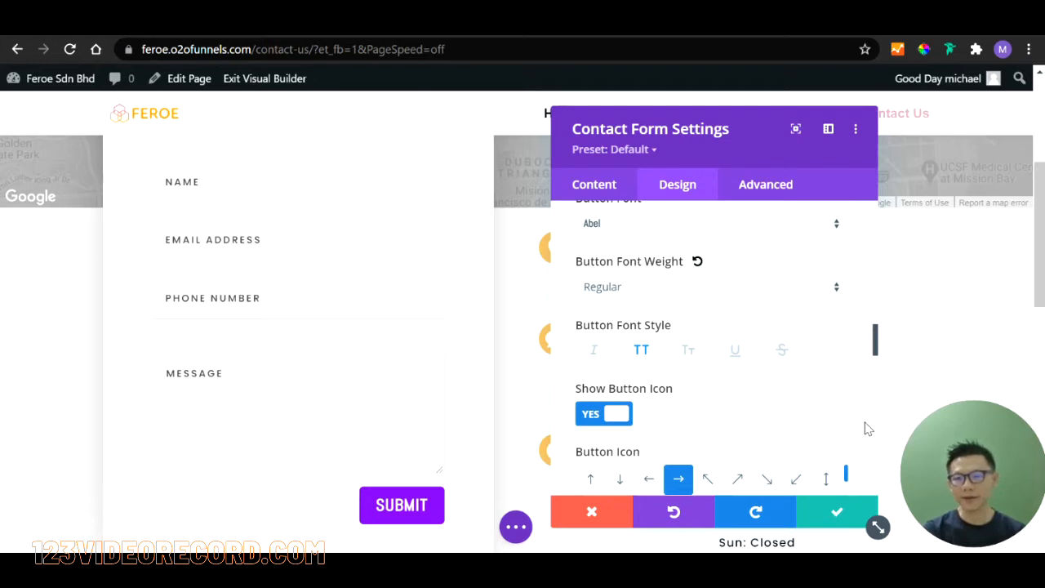
scroll(868, 429, down, 4)
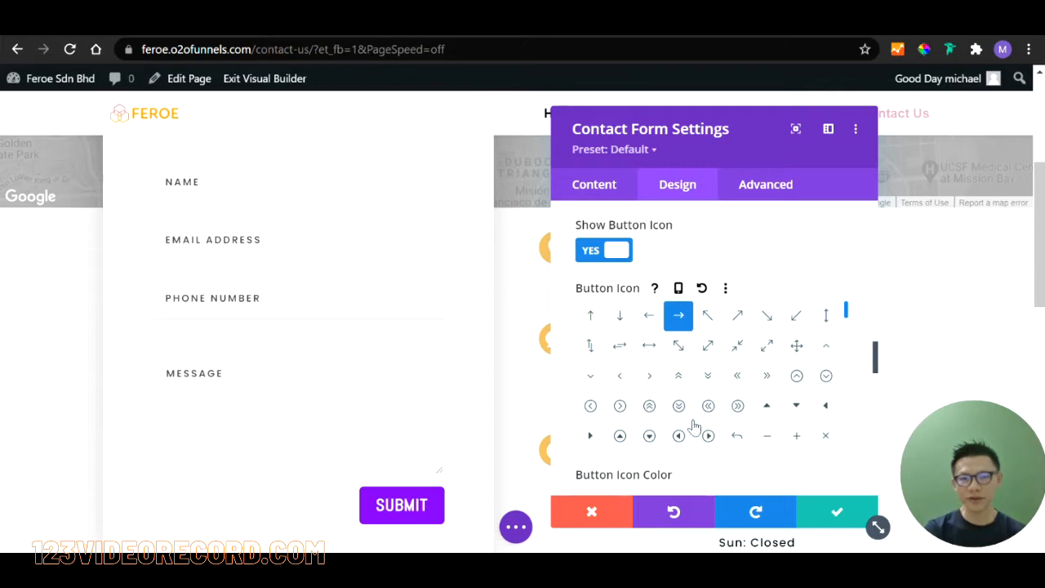
click(596, 439)
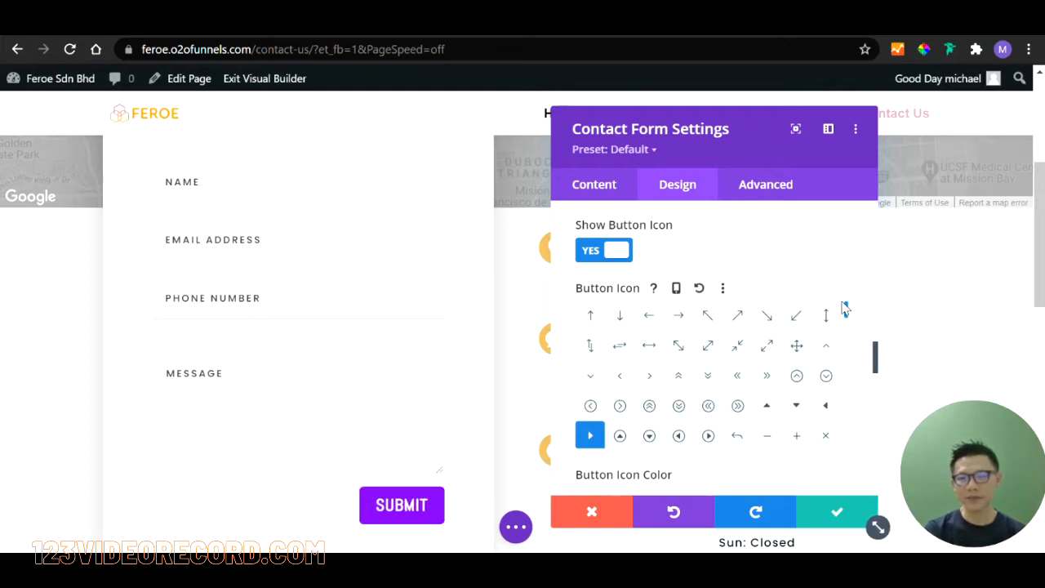
click(606, 258)
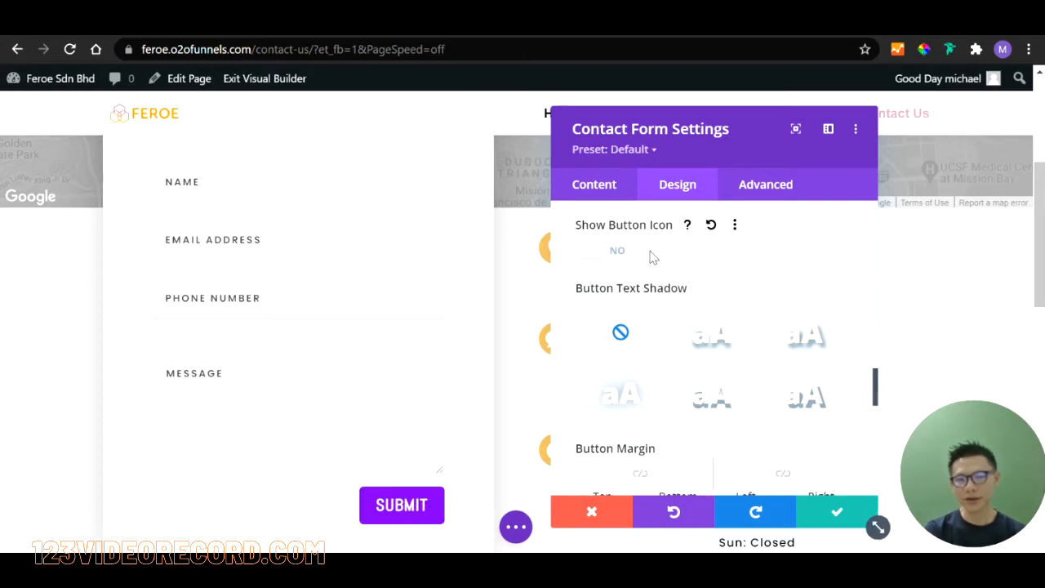
Step: Switch Show Button Icon back to Yes for the submit button and set the button icon color to yellow
click(612, 255)
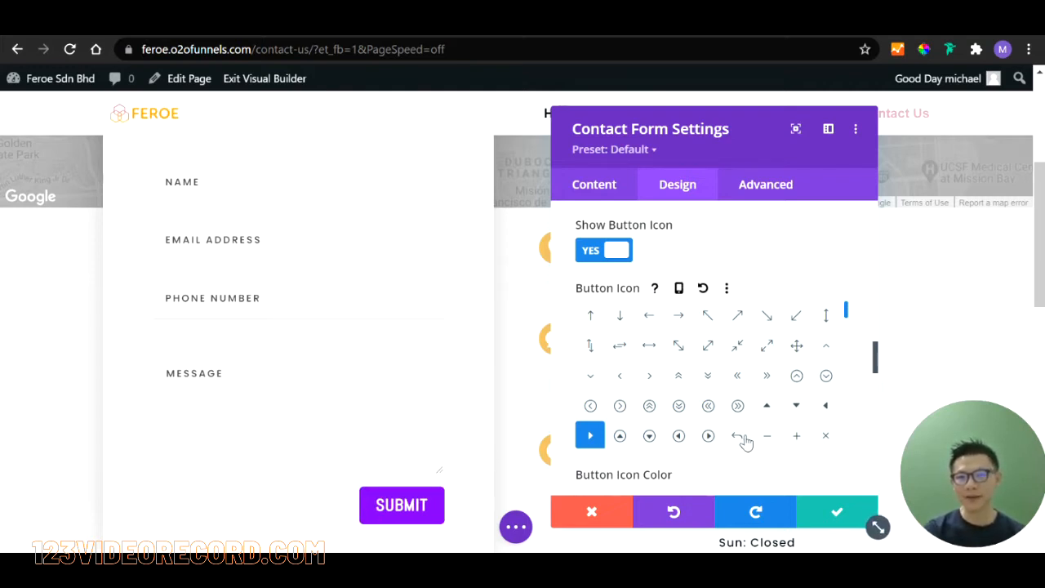
scroll(862, 442, down, 2)
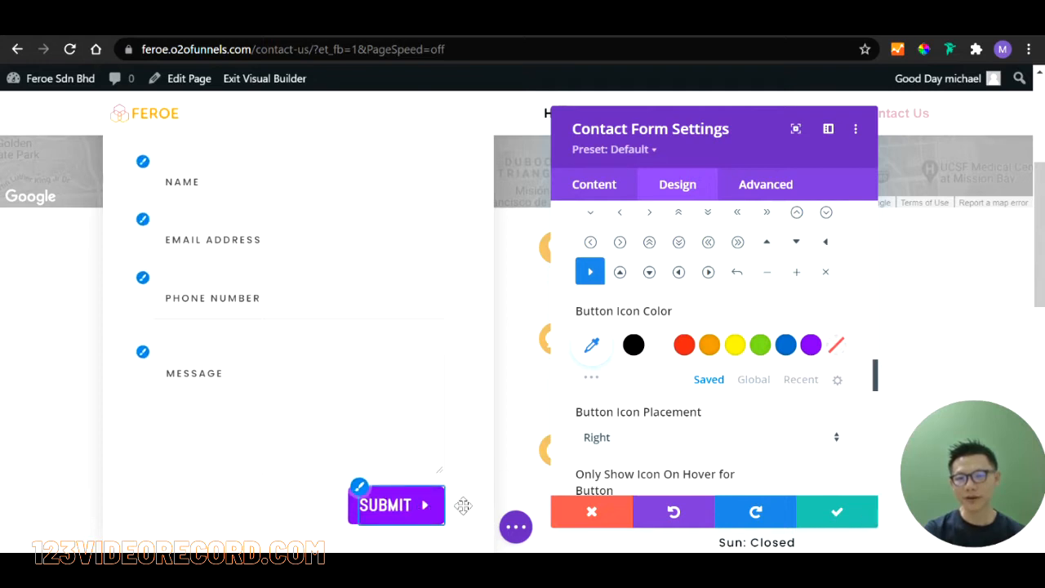
click(737, 348)
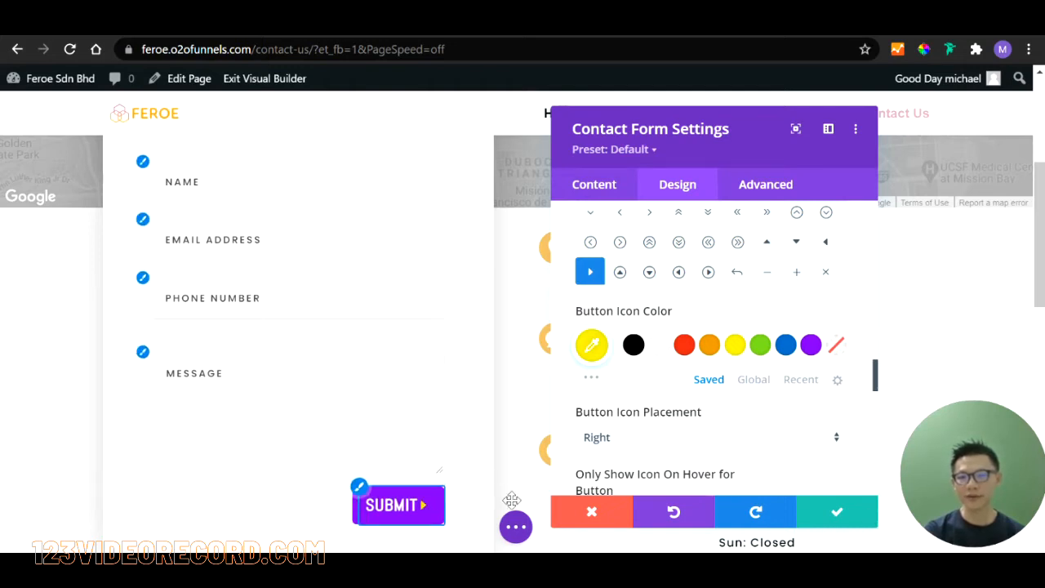
scroll(770, 434, down, 2)
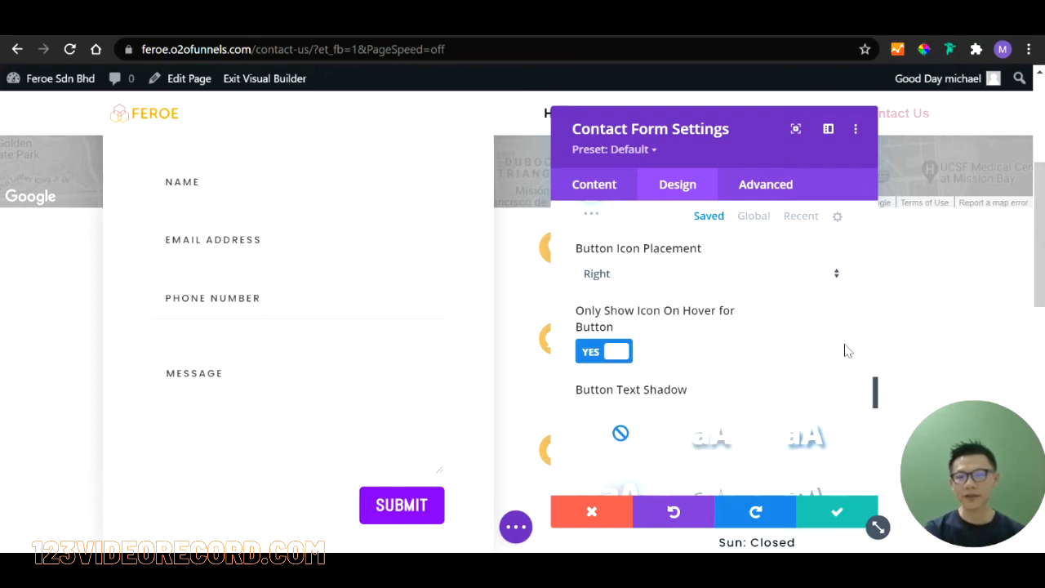
scroll(848, 352, down, 2)
scroll(854, 367, down, 3)
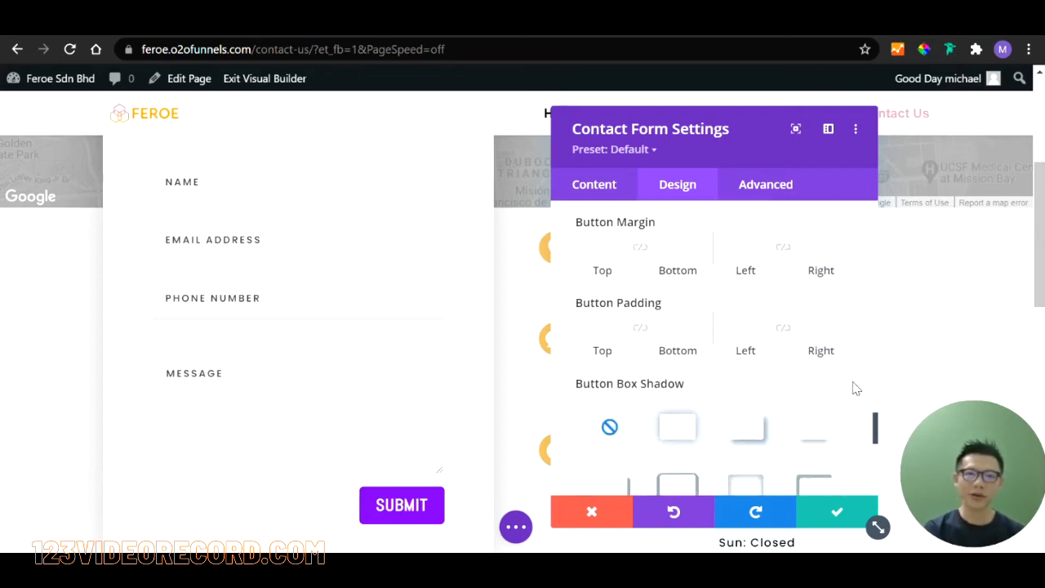
scroll(856, 392, down, 2)
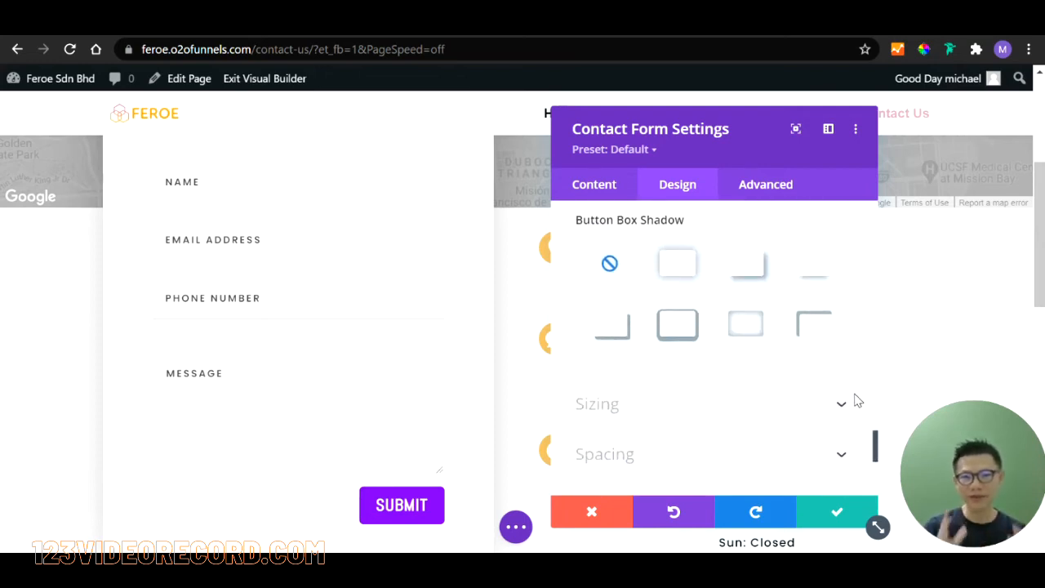
scroll(856, 399, up, 10)
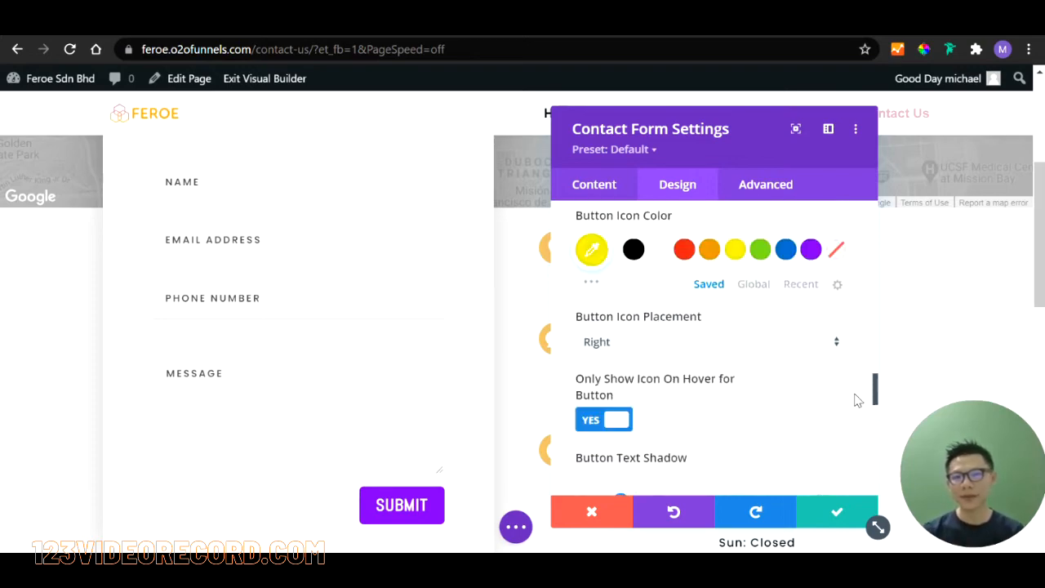
Step: Review the Email field's text and field options, including the length limits and required setting, and return to the form settings
click(619, 195)
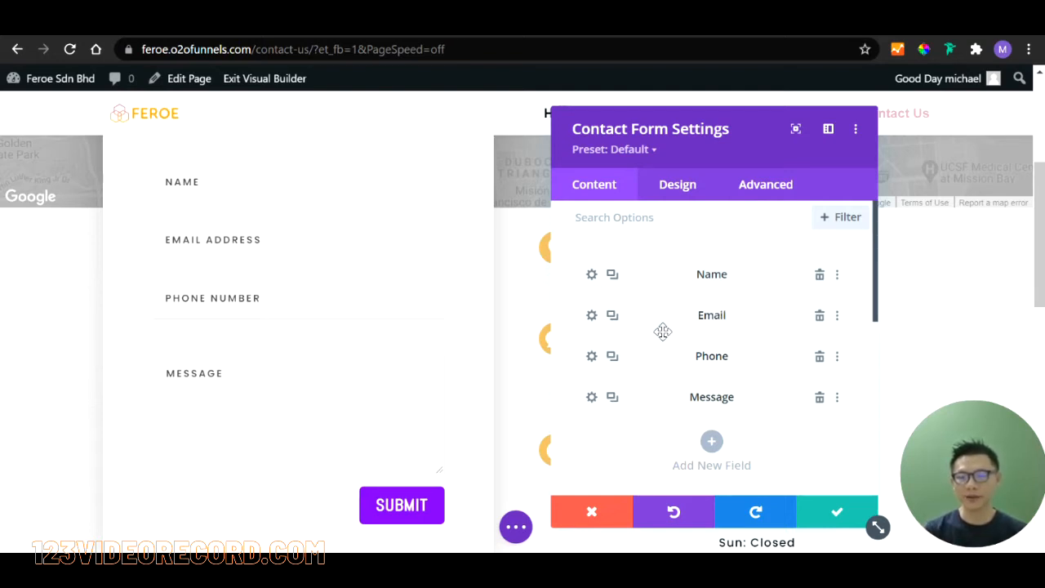
click(592, 317)
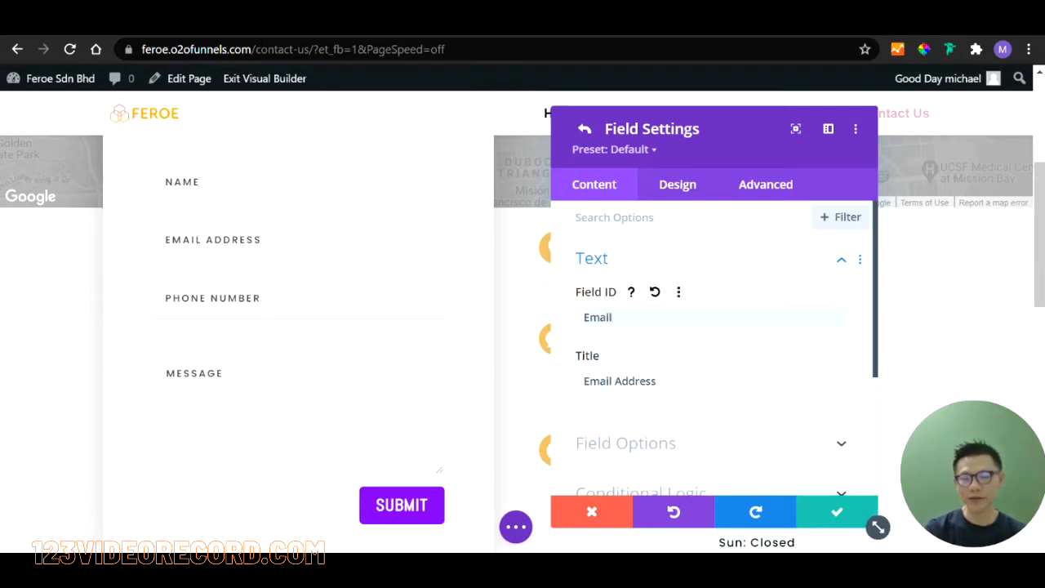
scroll(665, 355, down, 2)
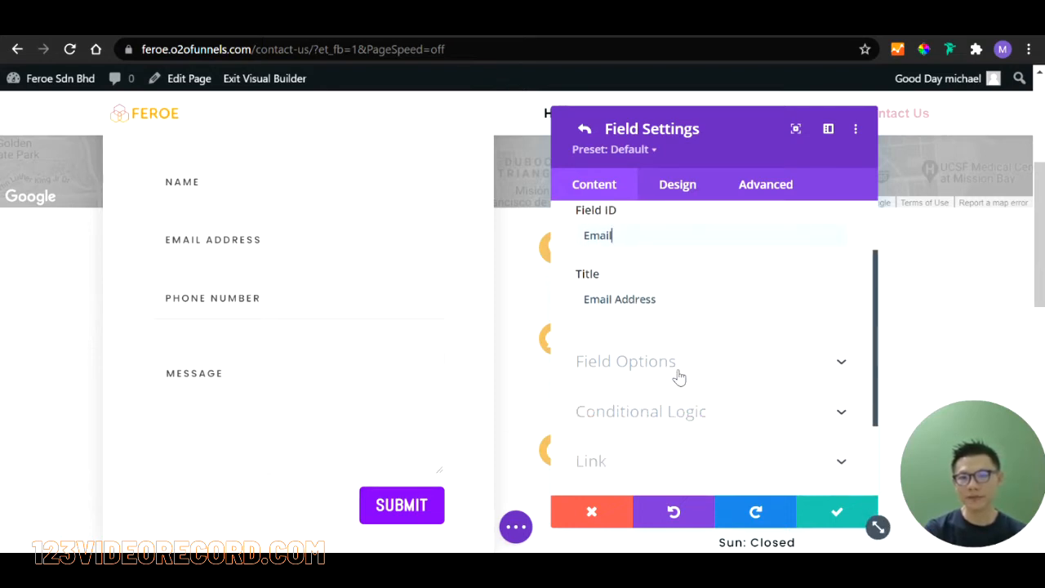
click(677, 378)
scroll(677, 377, down, 1)
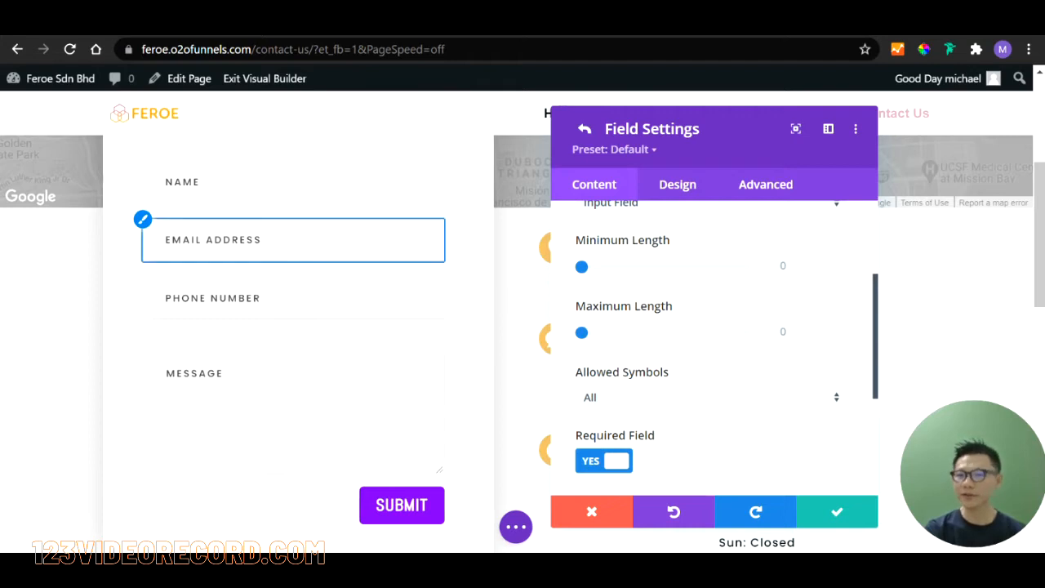
click(585, 129)
scroll(801, 375, up, 1)
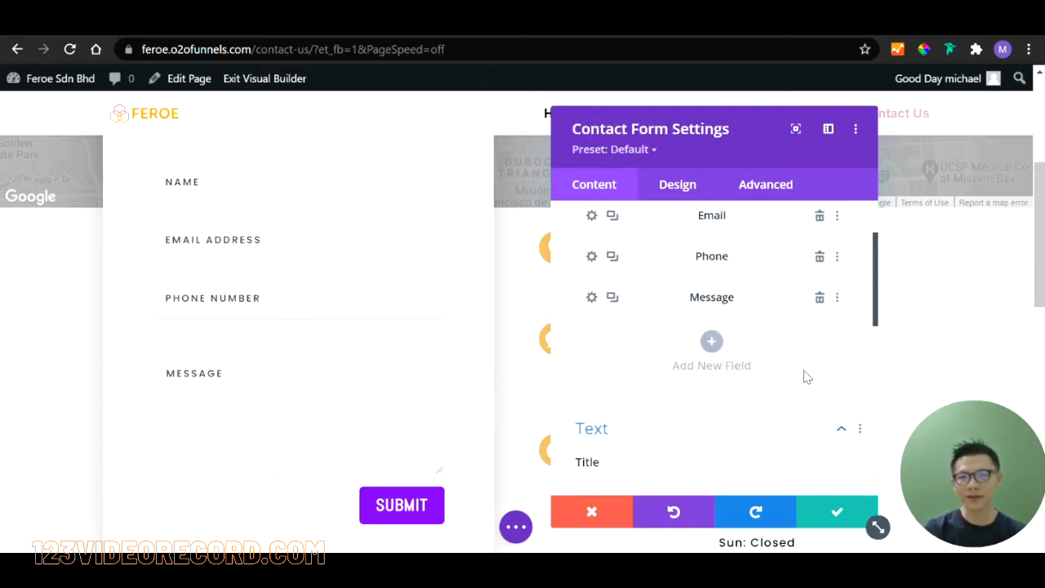
Step: Remove the question mark after "Hi" in the message pattern of the form's email settings
scroll(817, 377, down, 2)
scroll(843, 377, down, 4)
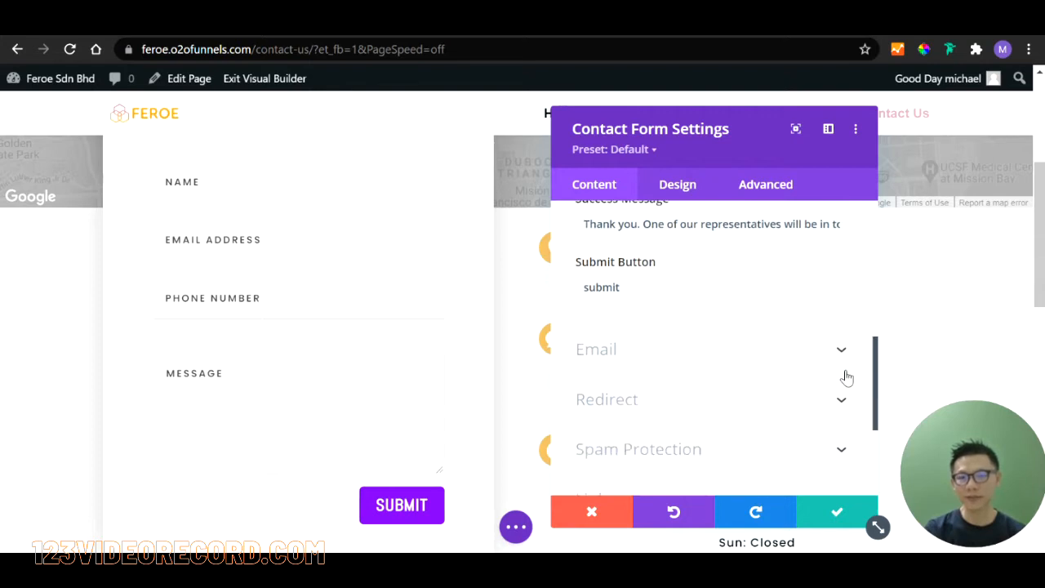
scroll(843, 372, up, 1)
click(649, 364)
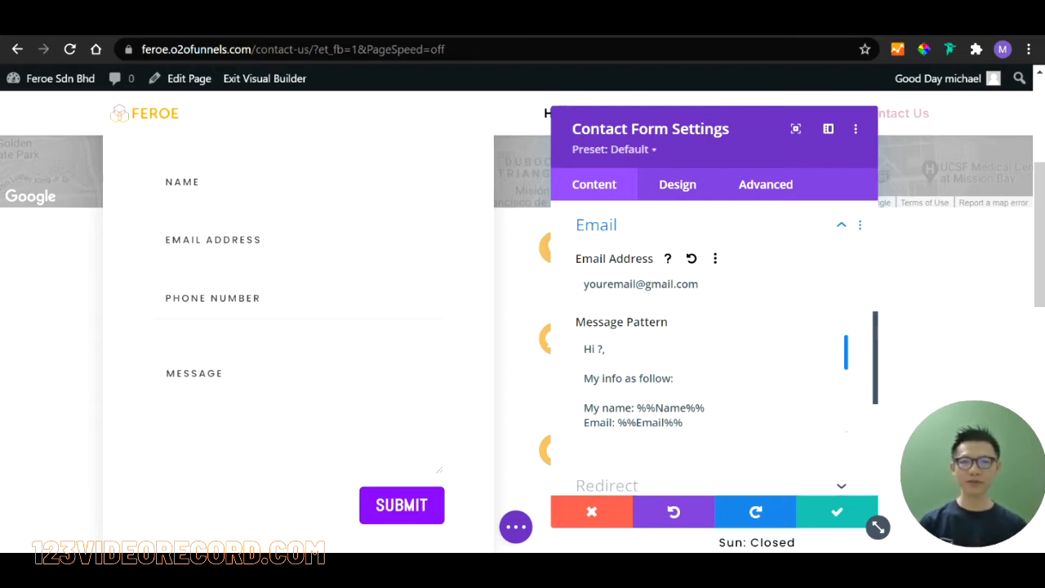
drag(699, 284, 574, 289)
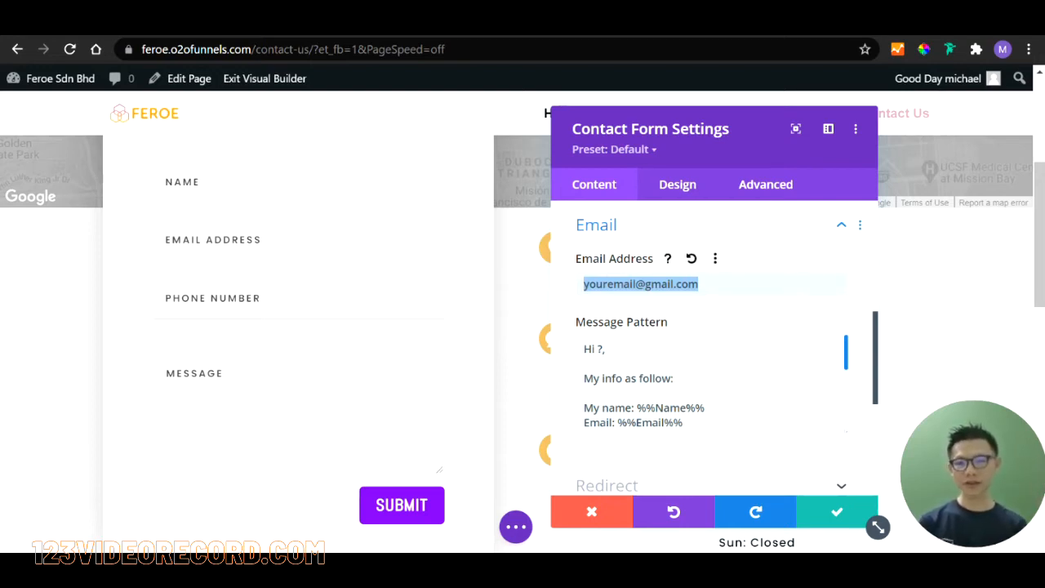
click(605, 348)
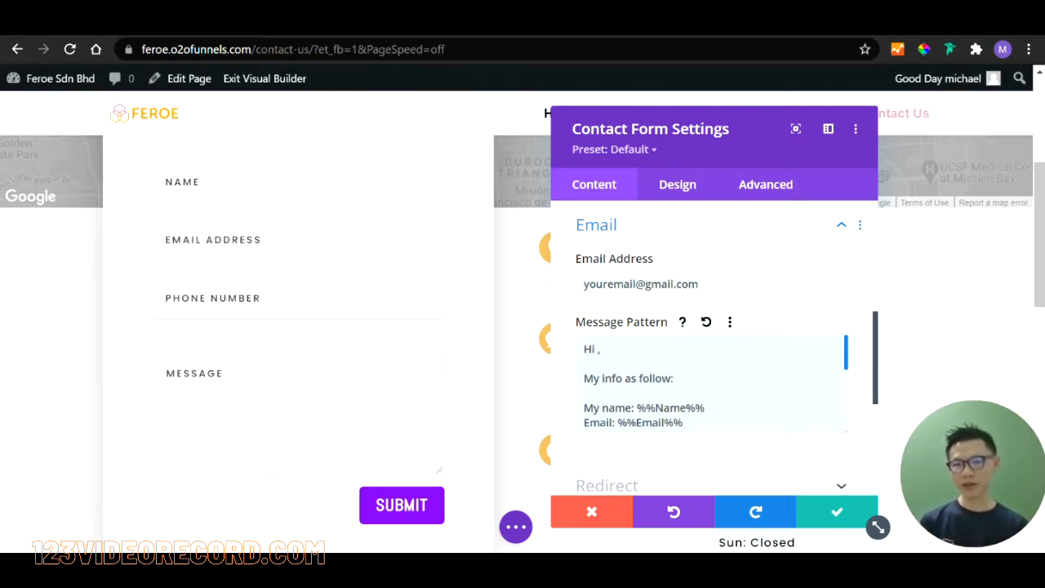
text(Admin)
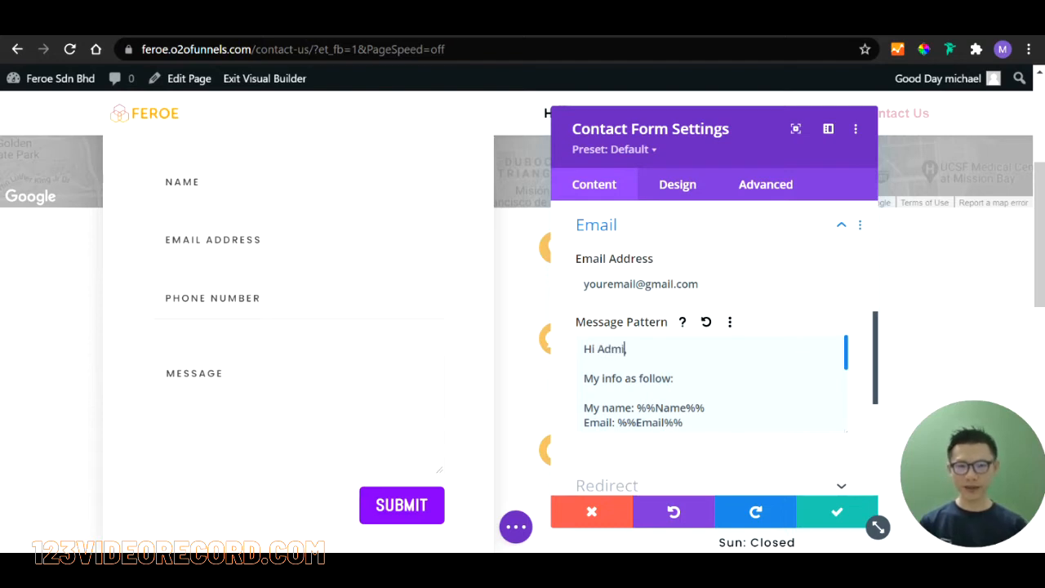
key(BackSpace)
key(BackSpace)
key(BackSpace)
key(BackSpace)
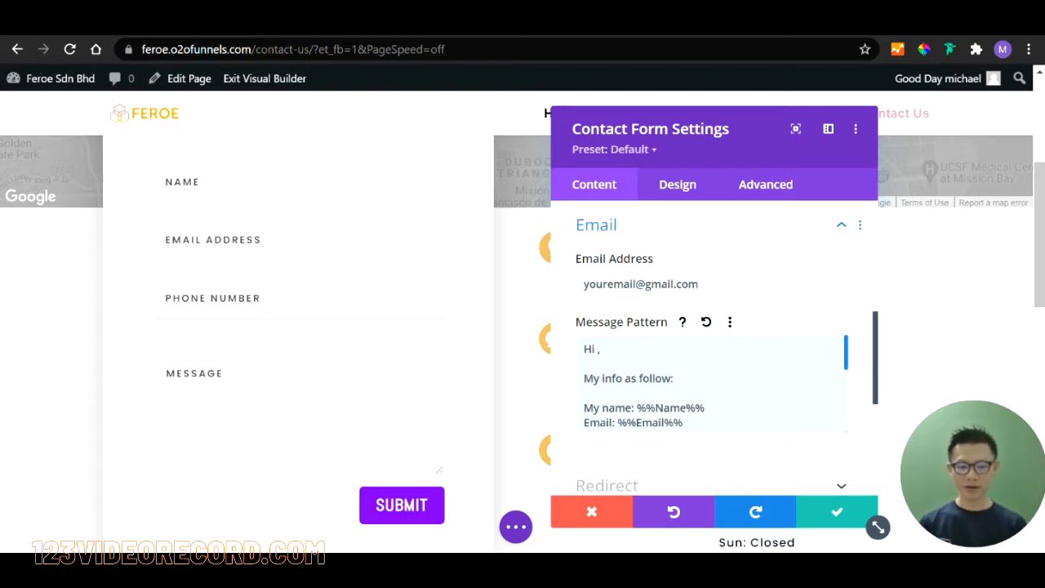
Step: Enter the recipient's first name after "Hi" in the message pattern's greeting
text(Michelle)
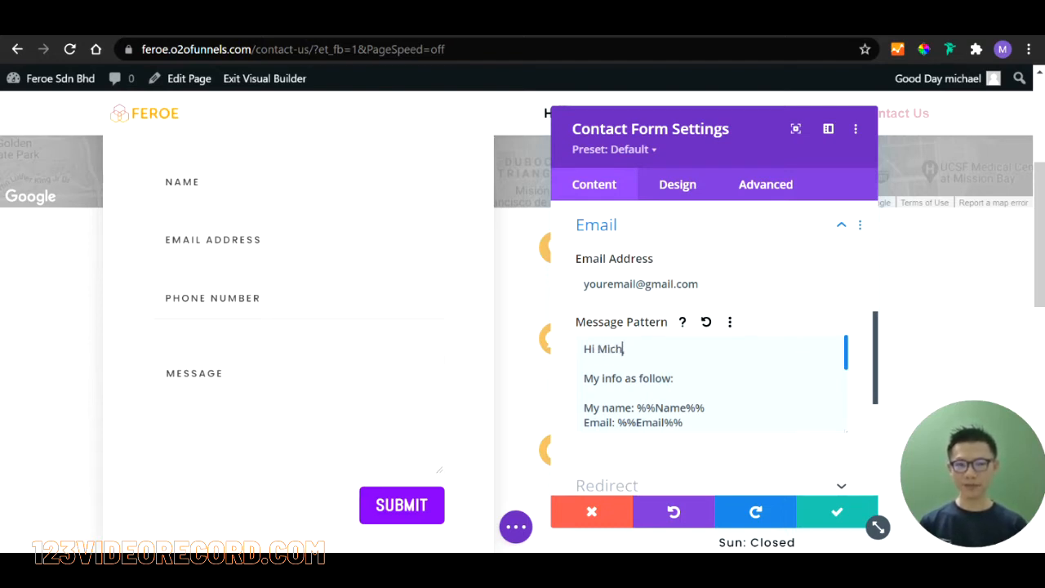
scroll(710, 384, down, 2)
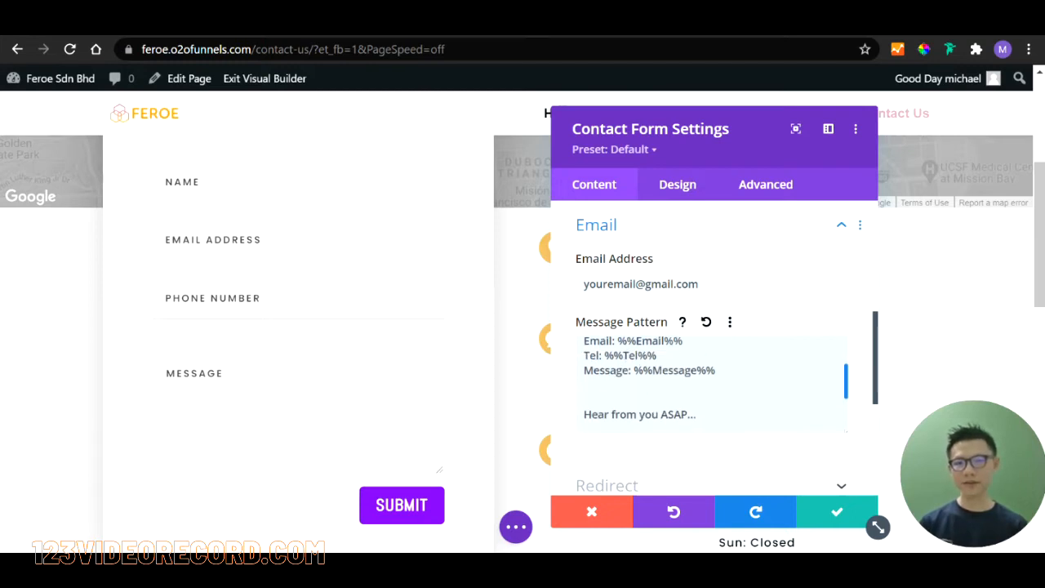
scroll(710, 384, up, 2)
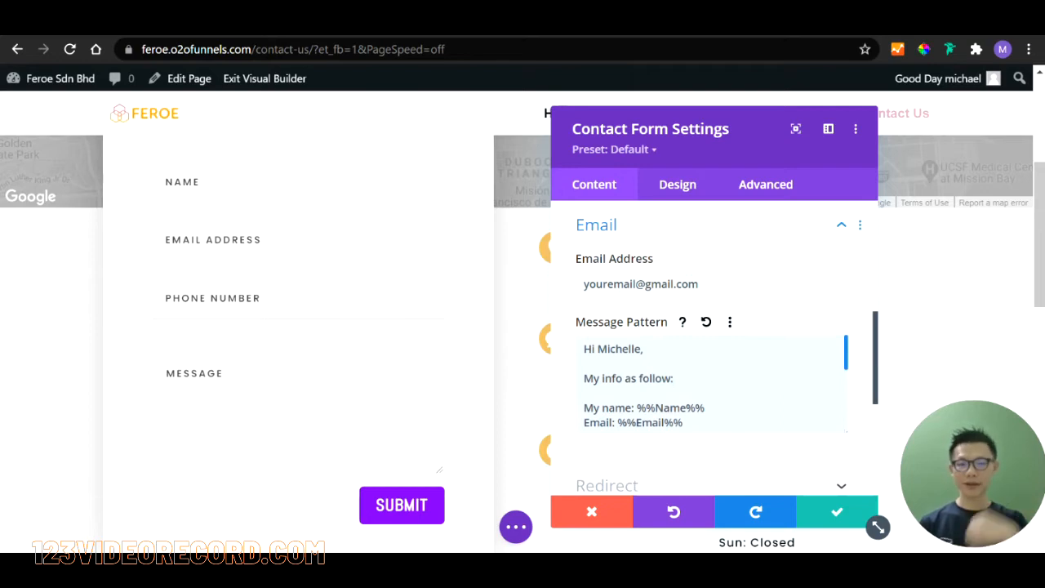
Step: Examine the message pattern's field placeholders, closing lines and enquiry source line
scroll(710, 384, down, 3)
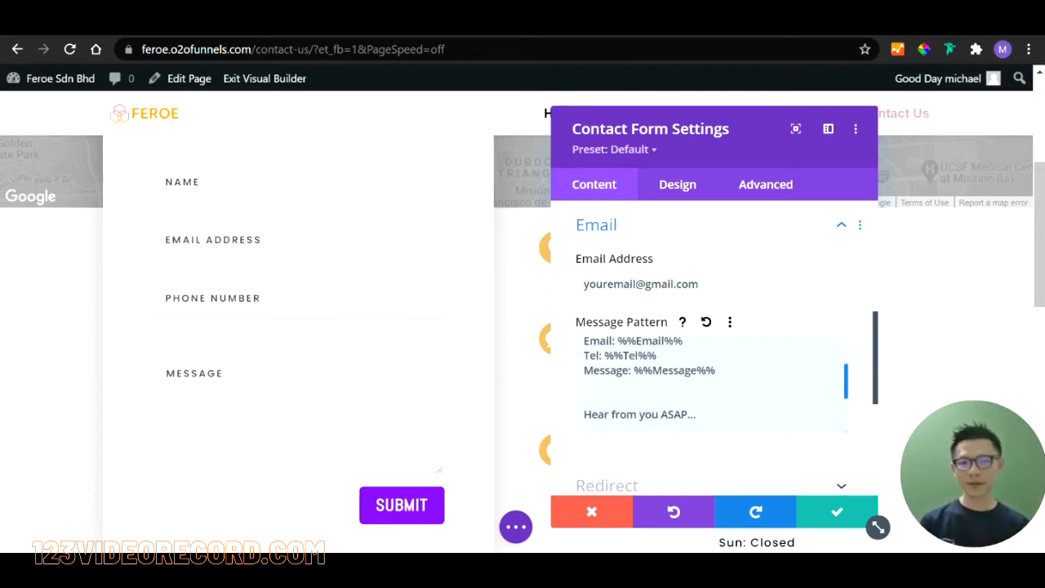
scroll(710, 384, up, 3)
drag(609, 422, 636, 407)
click(675, 406)
scroll(710, 384, down, 2)
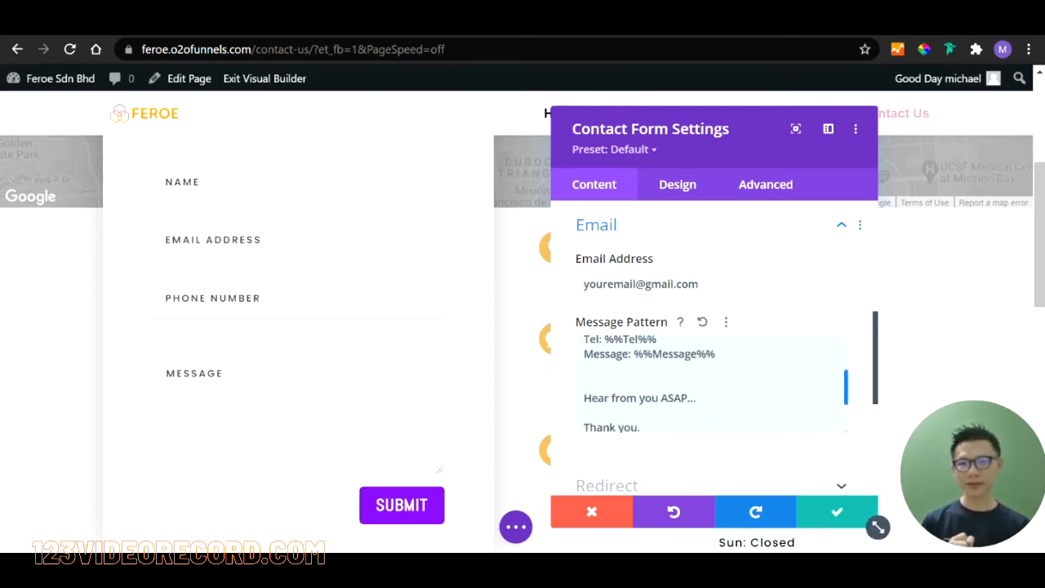
click(584, 368)
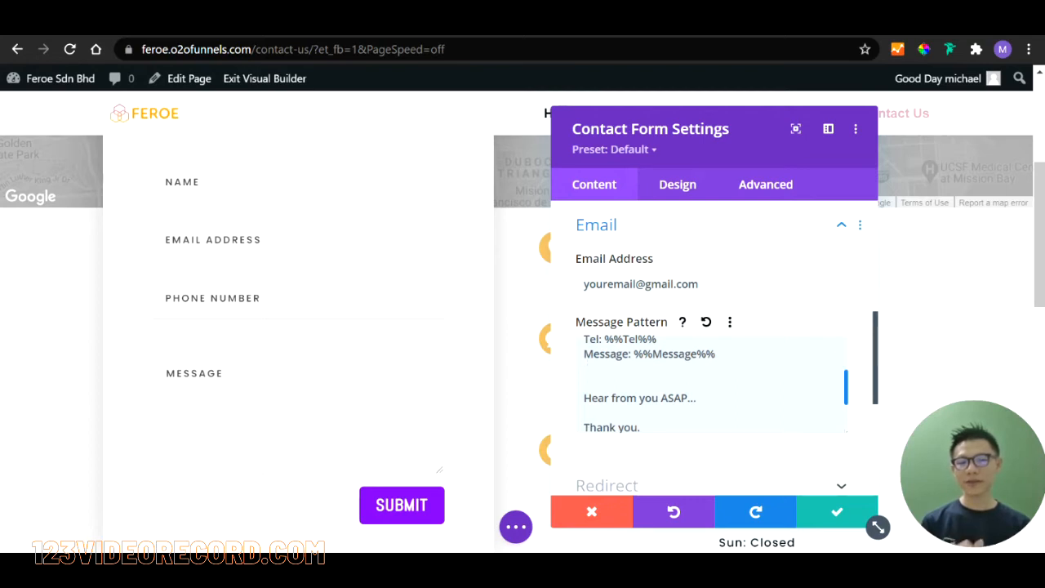
scroll(710, 384, down, 2)
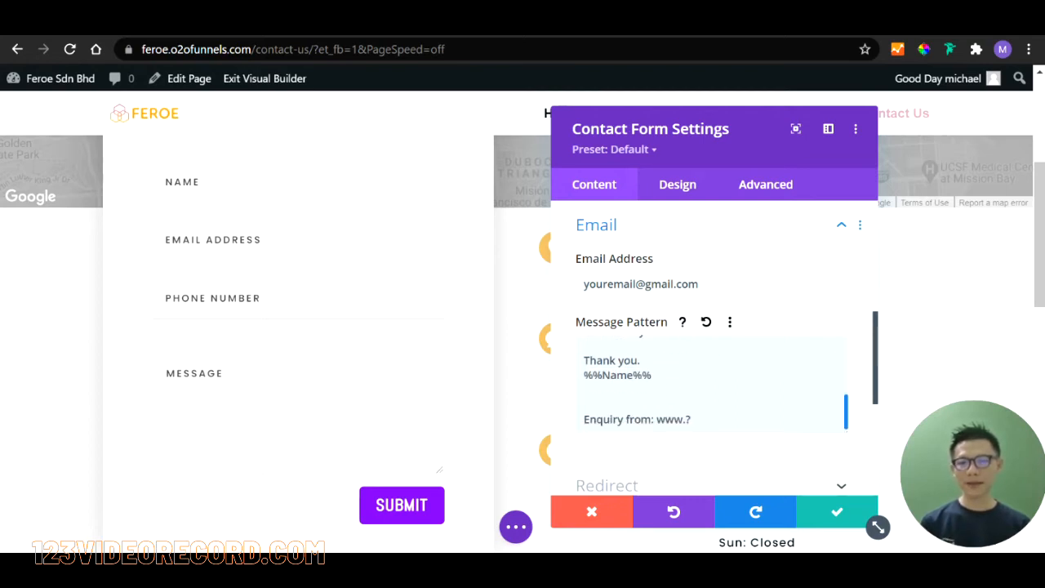
scroll(633, 375, up, 2)
scroll(633, 375, down, 2)
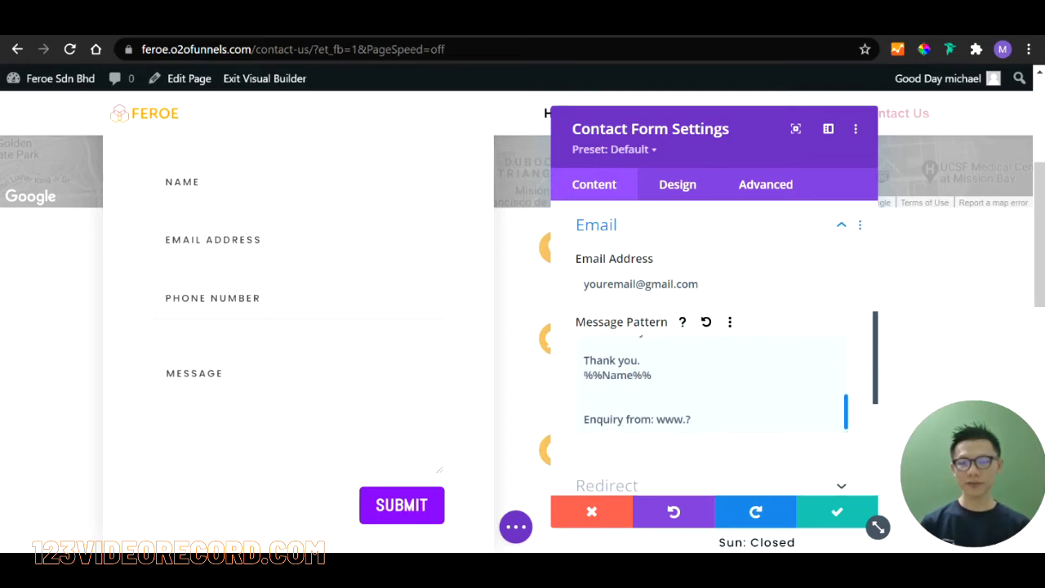
scroll(633, 375, up, 2)
scroll(633, 375, down, 2)
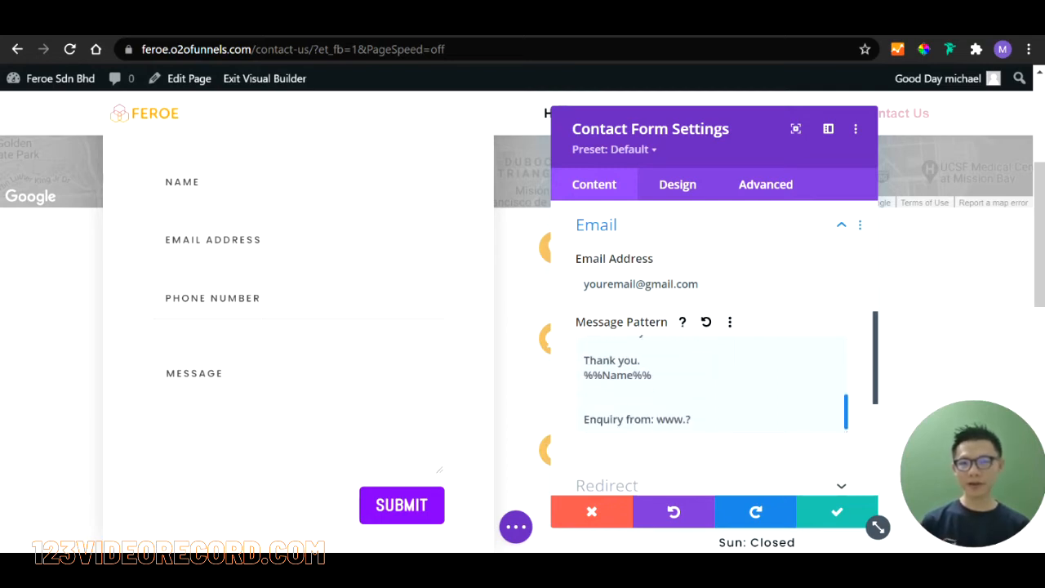
drag(627, 376, 593, 376)
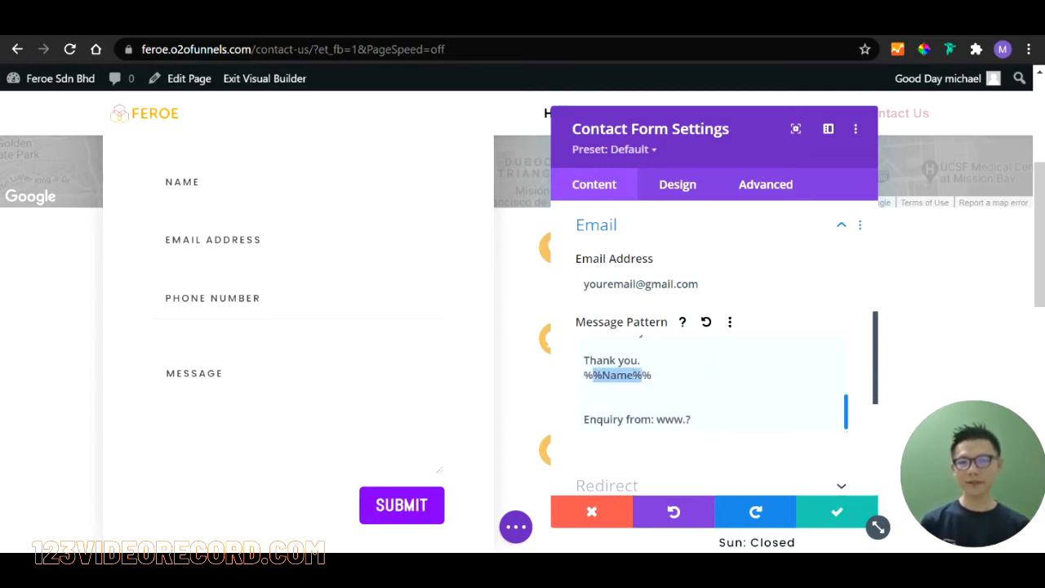
click(660, 388)
Step: Copy the page's web address up to "contact-us/", without the query part
scroll(668, 377, down, 1)
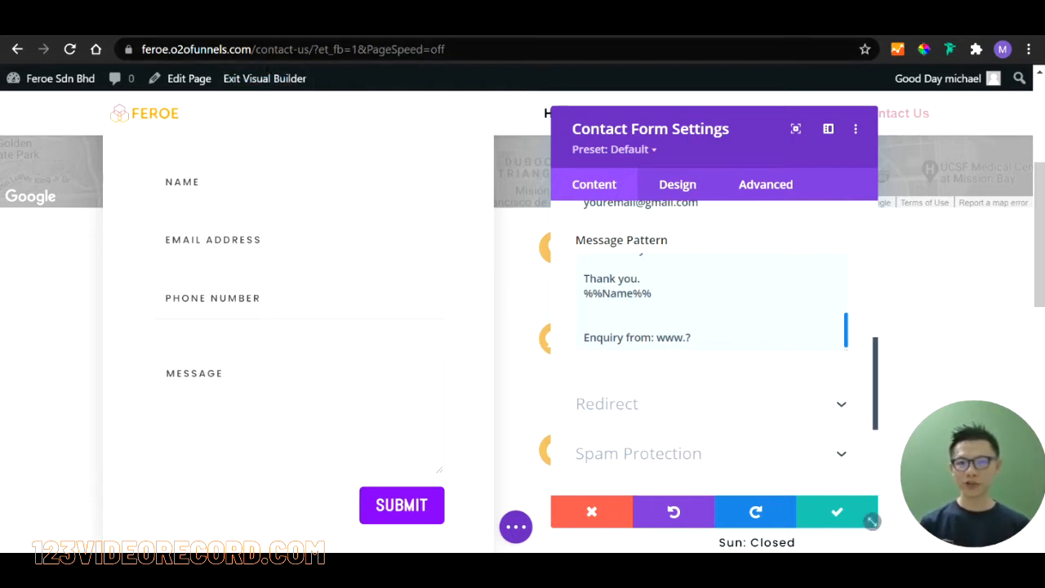
click(269, 50)
click(319, 50)
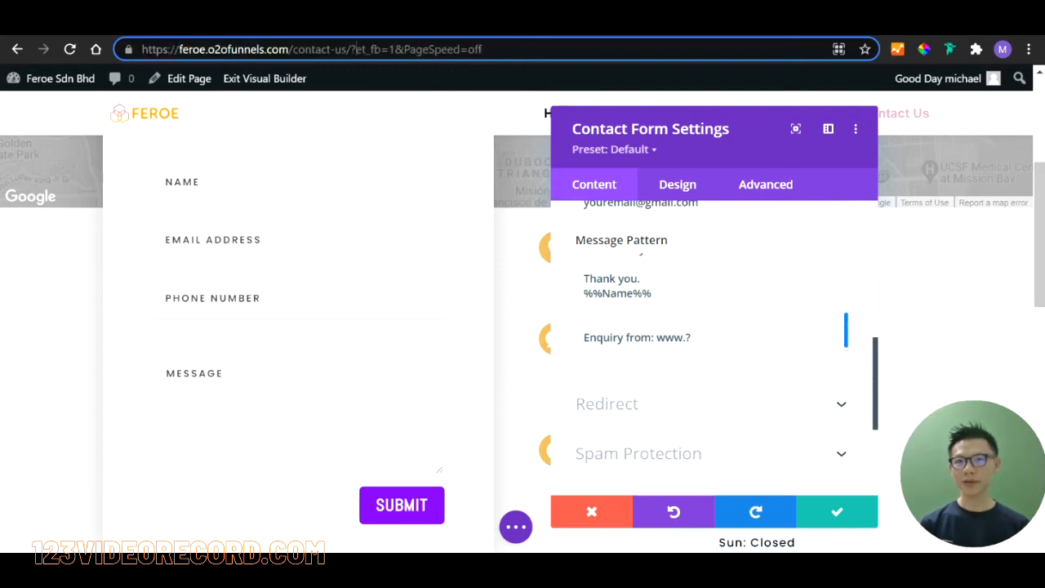
drag(352, 49, 143, 56)
key(ctrl+c)
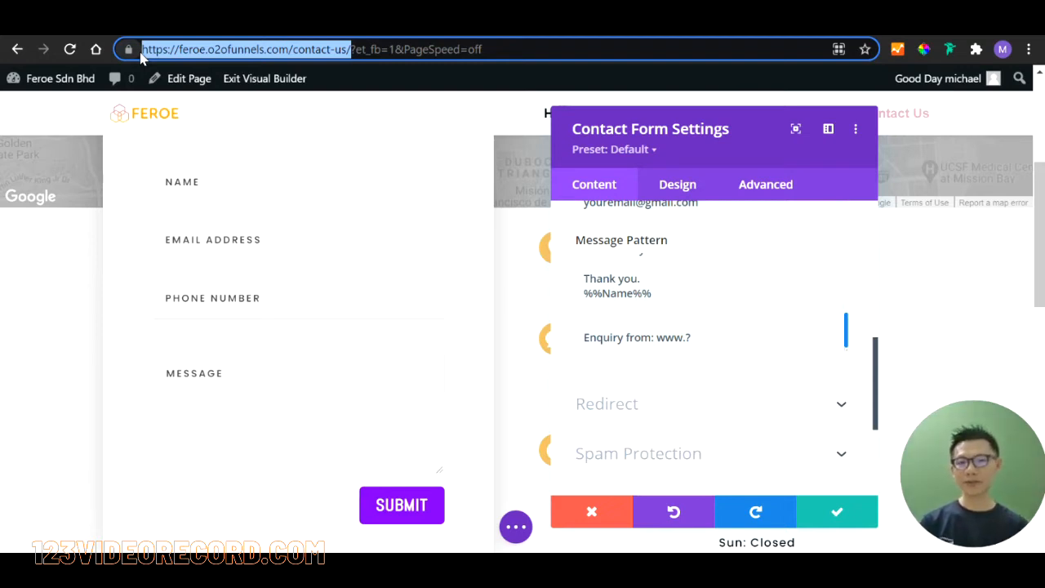
click(694, 337)
key(BackSpace)
key(BackSpace)
key(BackSpace)
key(BackSpace)
key(BackSpace)
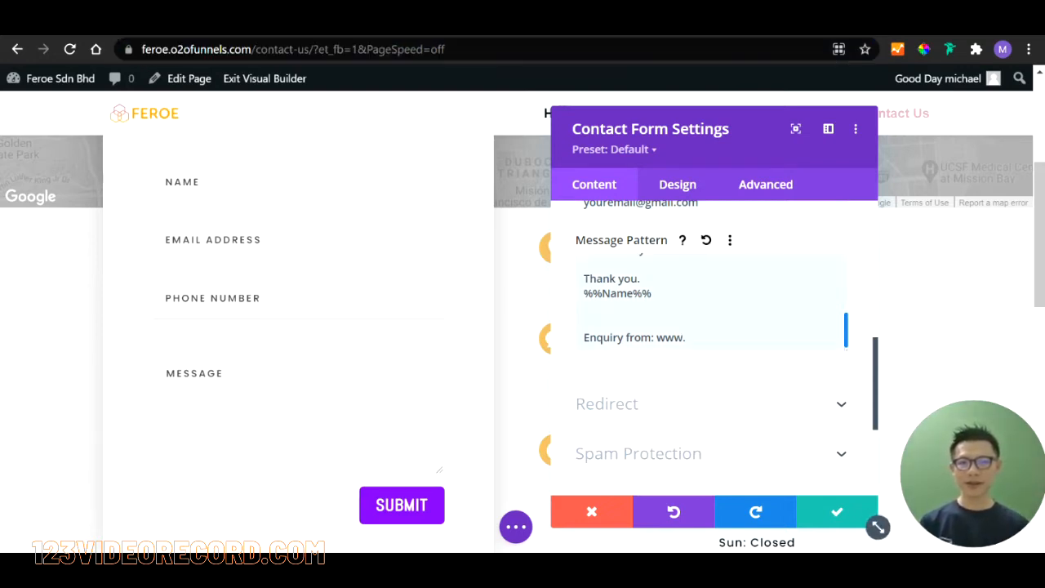
key(Return)
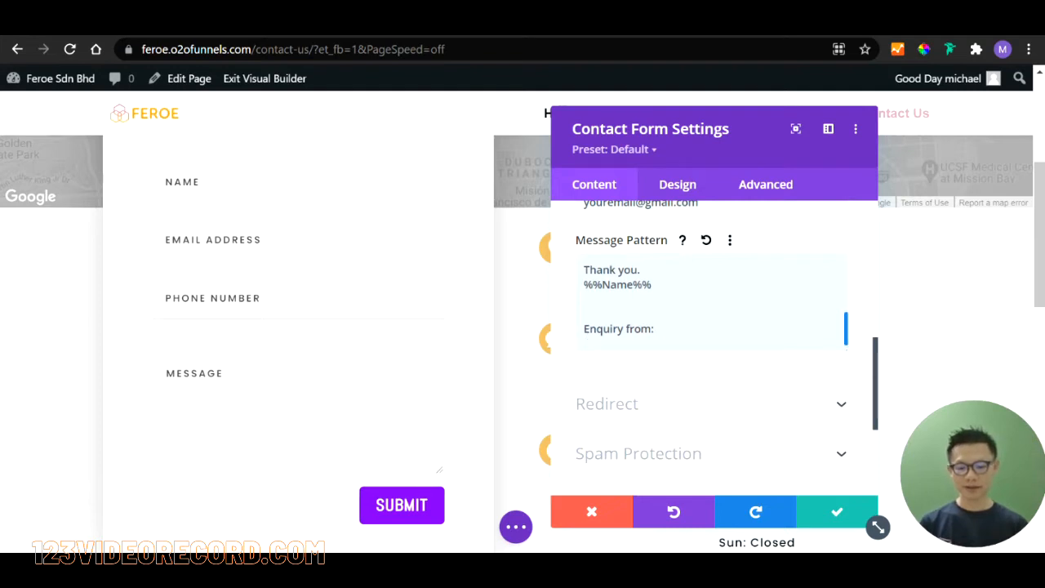
key(ctrl+v)
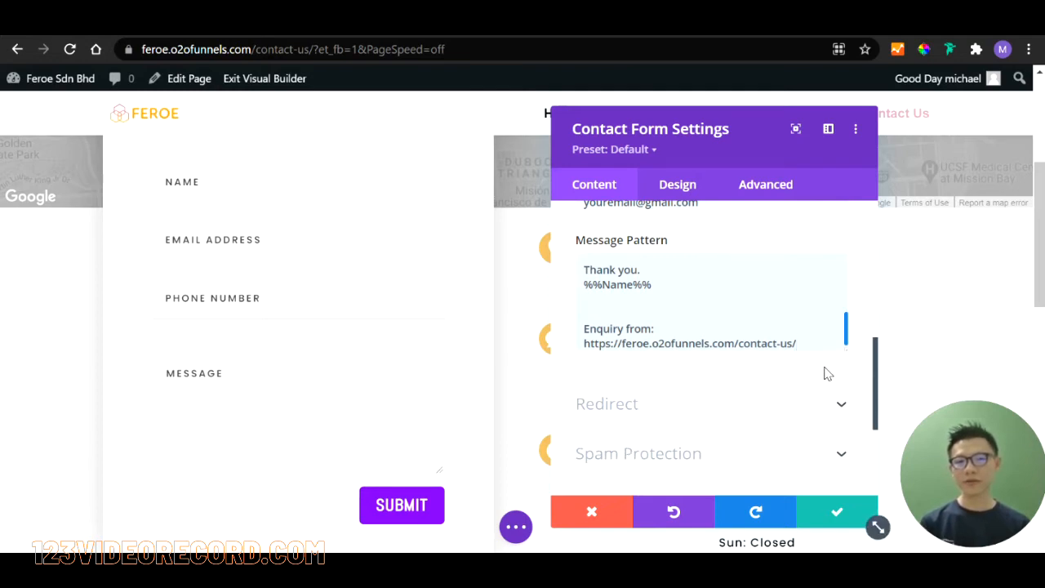
scroll(825, 373, down, 1)
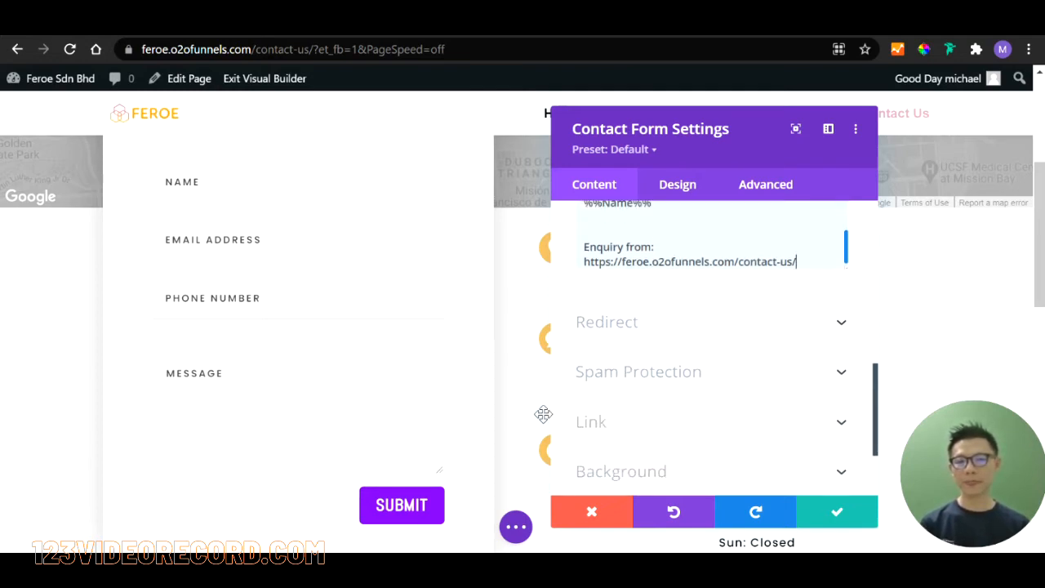
Step: Apply the contact form settings and save the Contact Us page
scroll(709, 413, up, 5)
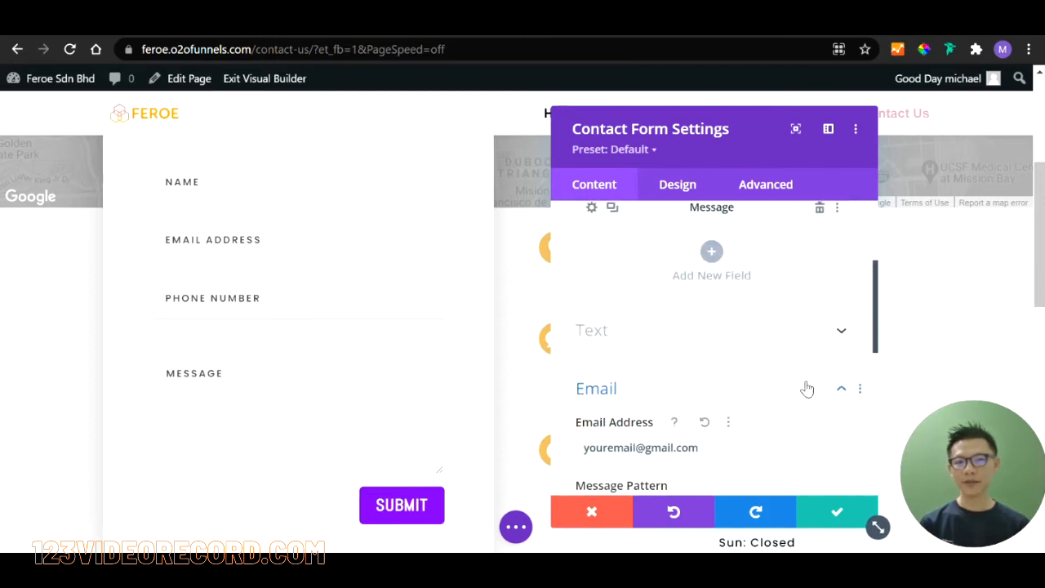
scroll(817, 397, up, 5)
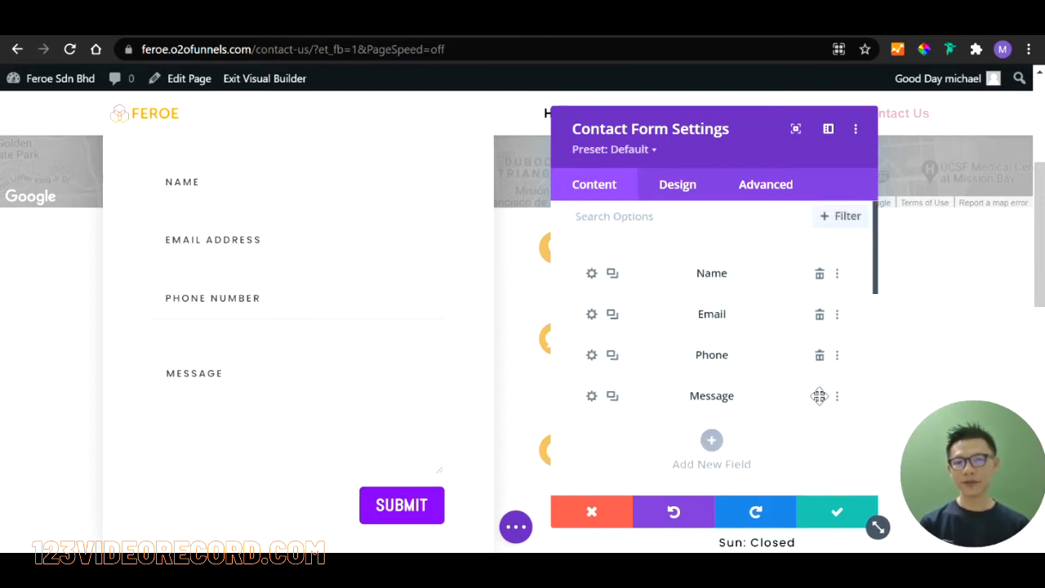
click(841, 512)
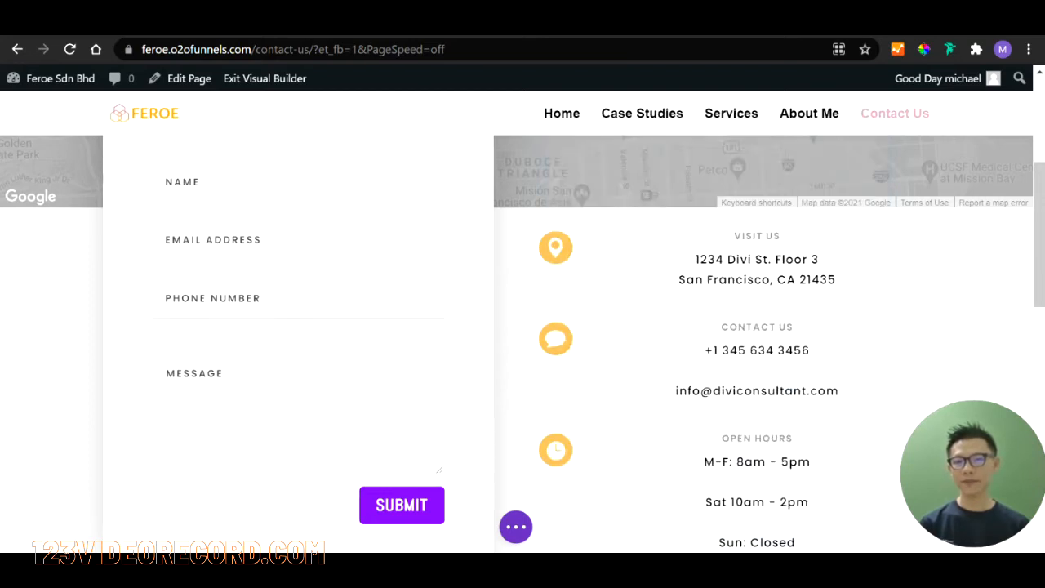
click(516, 527)
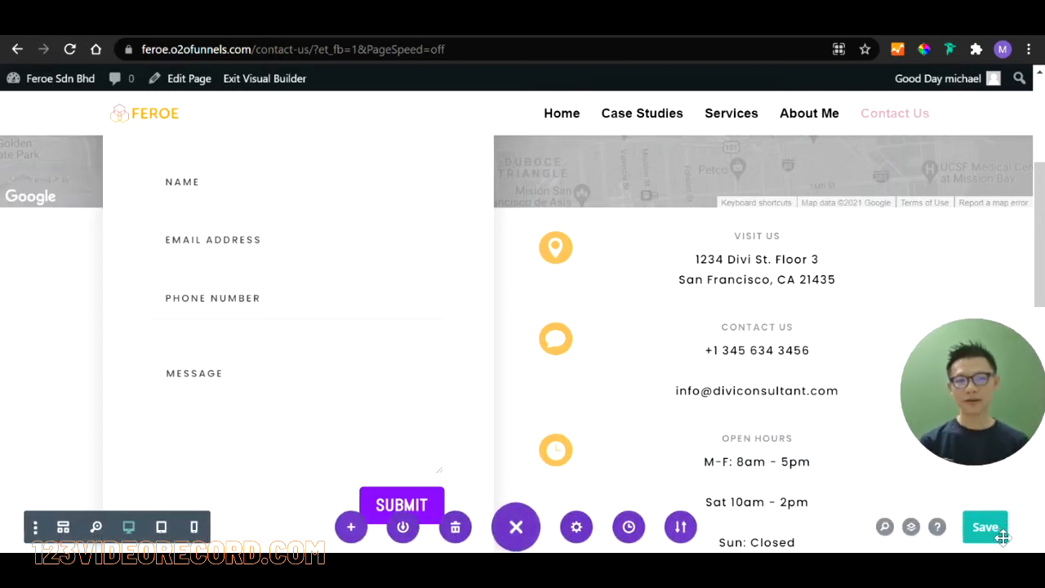
click(996, 531)
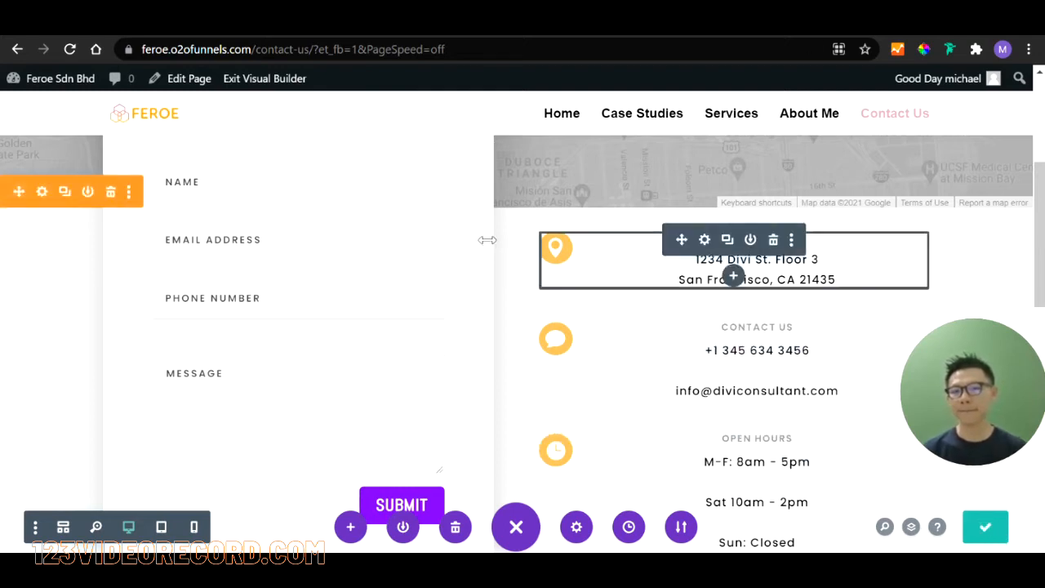
Step: Exit the Visual Builder and fill in the live contact form's name, email address and phone number
click(301, 85)
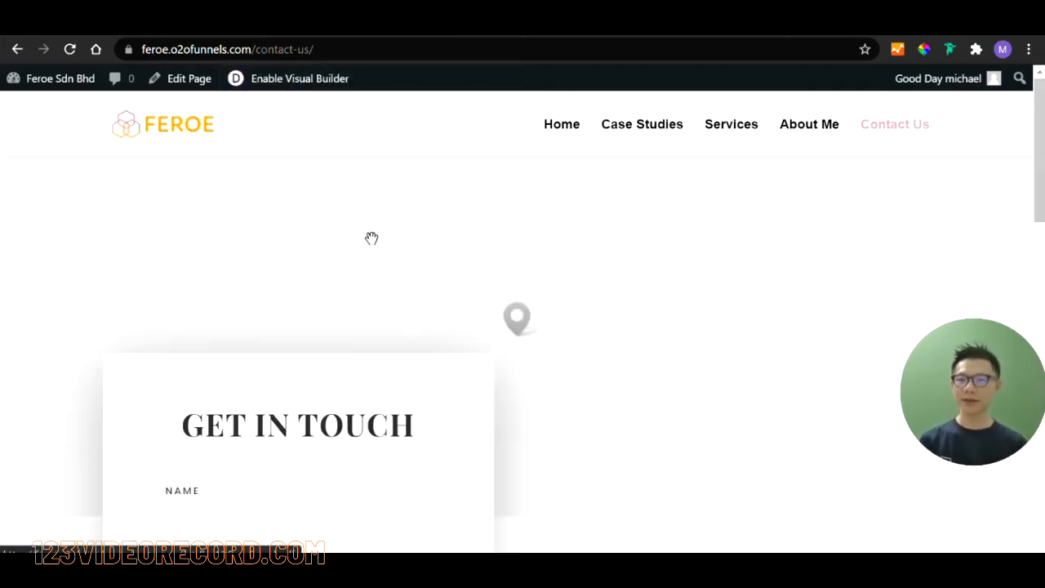
scroll(442, 416, down, 4)
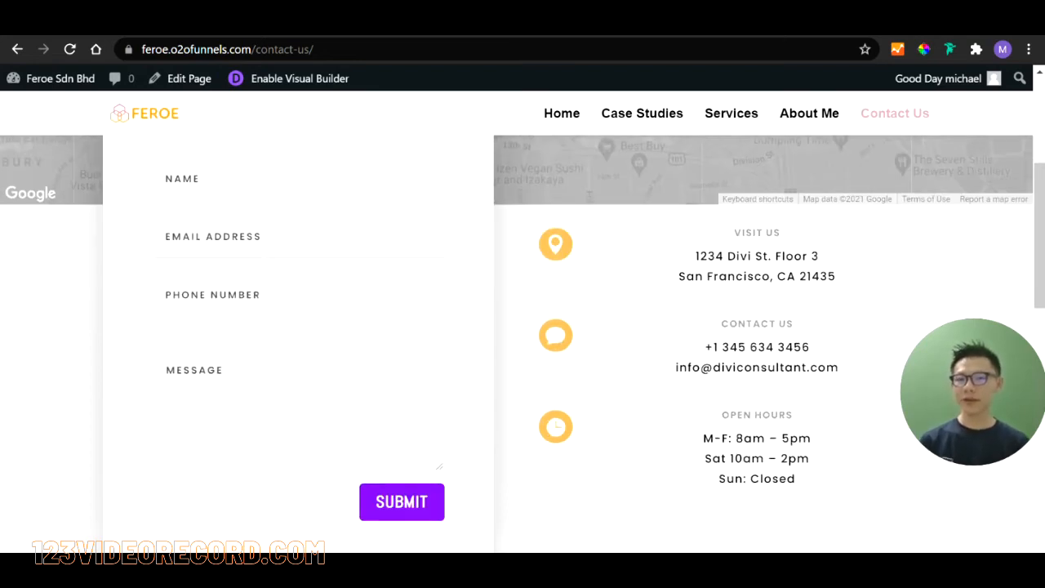
click(260, 179)
click(482, 215)
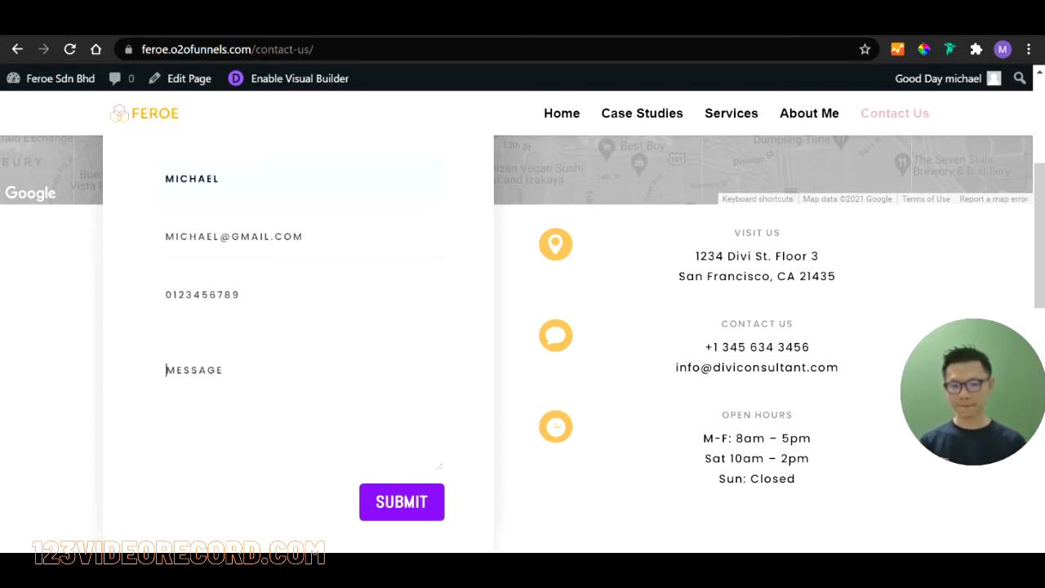
Step: Enter "I'M INTERESTED.. PLS CALL ME ASAP..." as the form's message and submit the enquiry
text(I'M INTE)
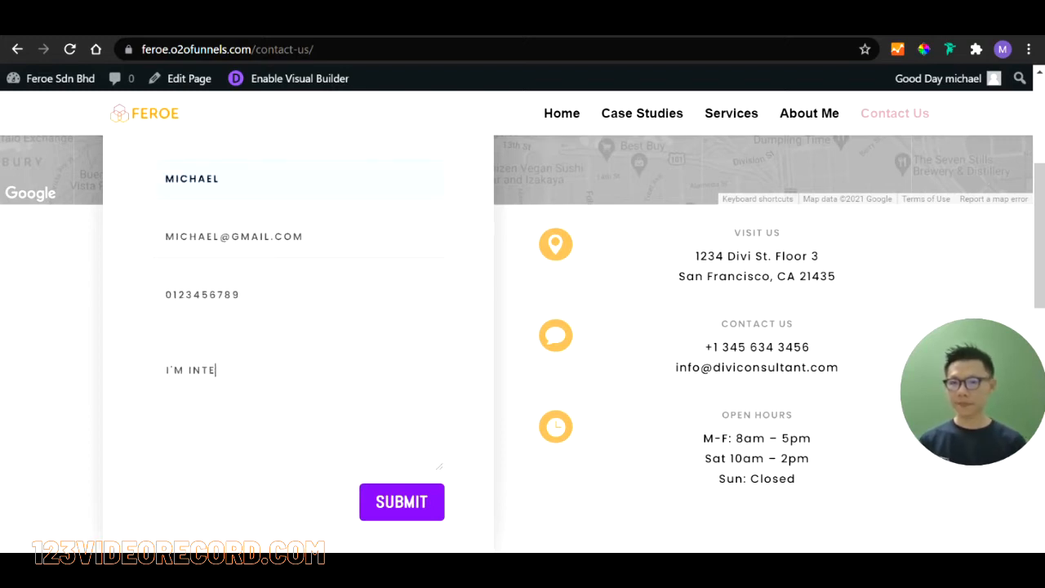
text(RESTED.. PLS S)
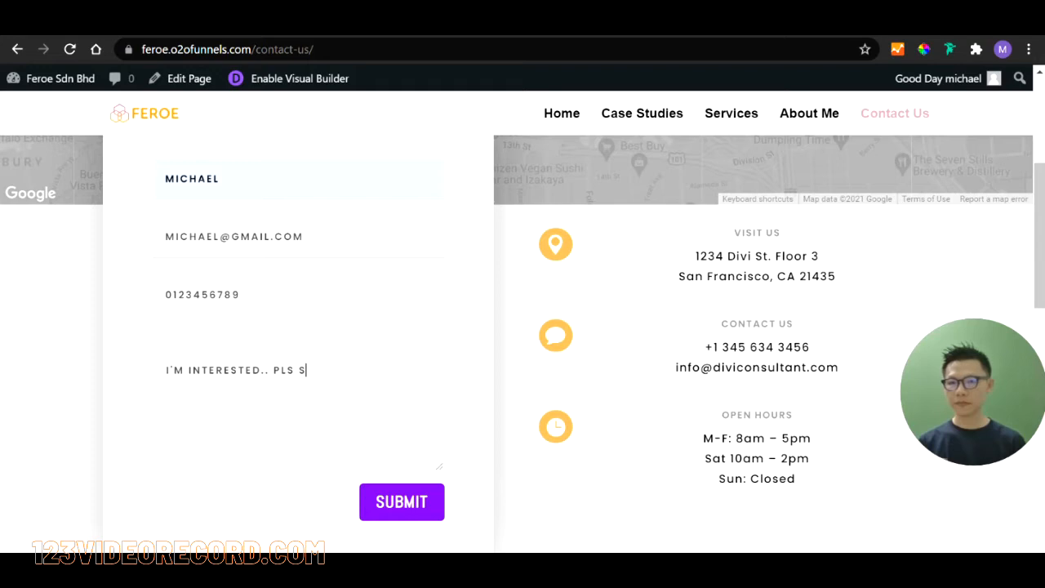
key(BackSpace)
text(CALL ME ASAP...)
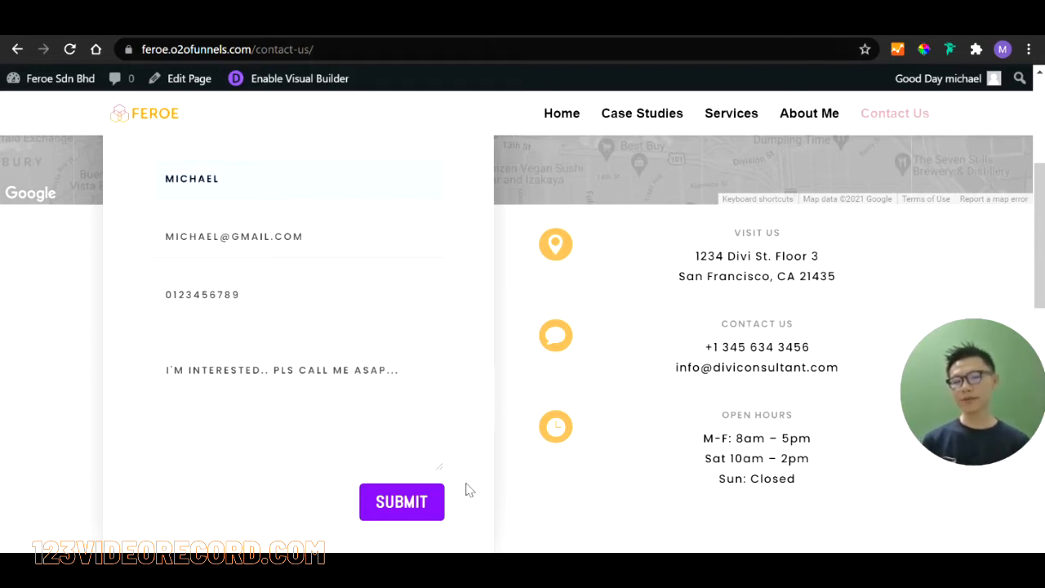
click(415, 504)
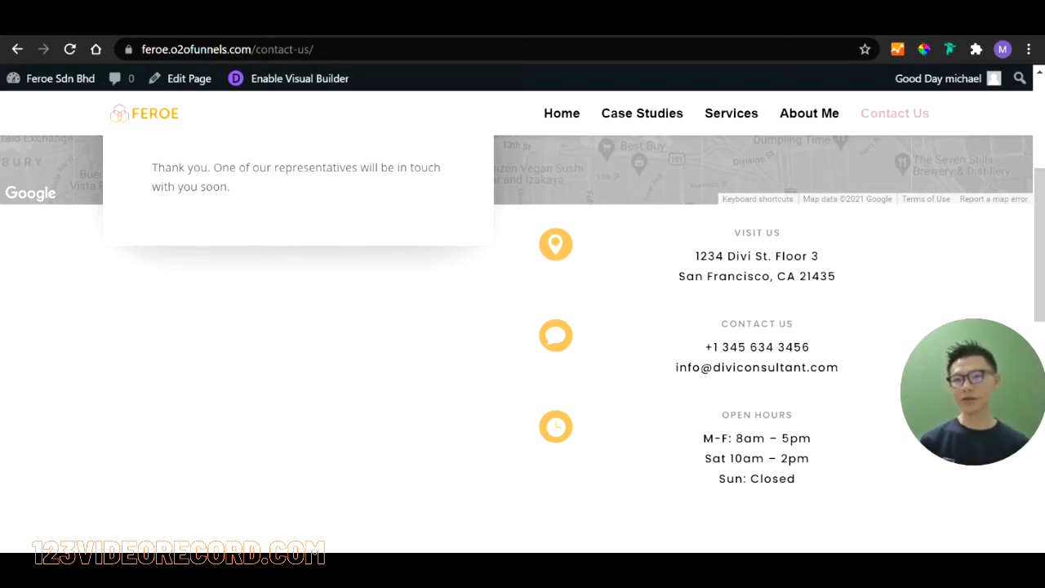
Step: Reopen the page in the Visual Builder and show the contact form's Text settings
click(315, 90)
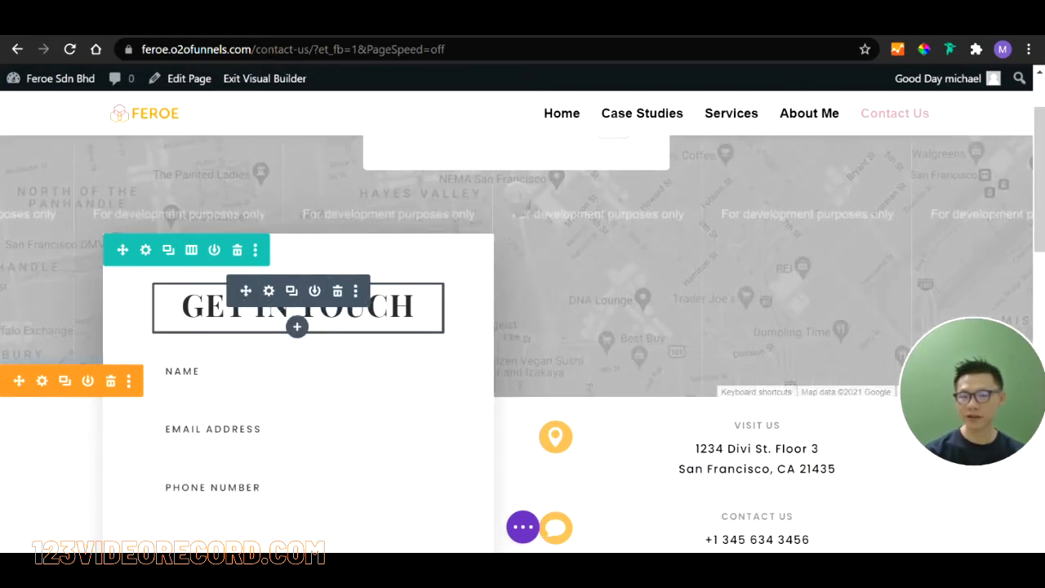
click(269, 392)
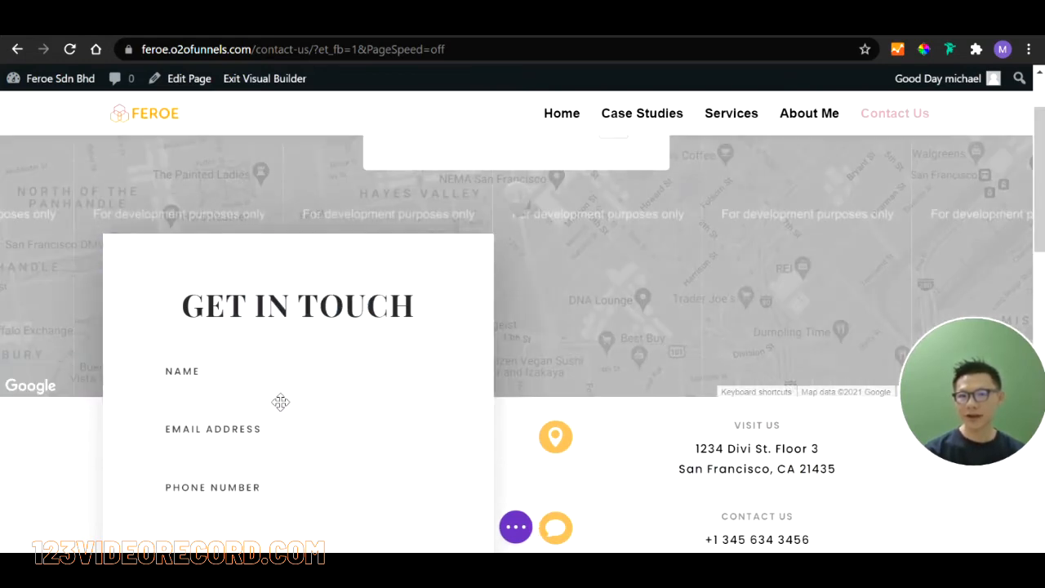
scroll(326, 327, down, 3)
scroll(658, 385, down, 5)
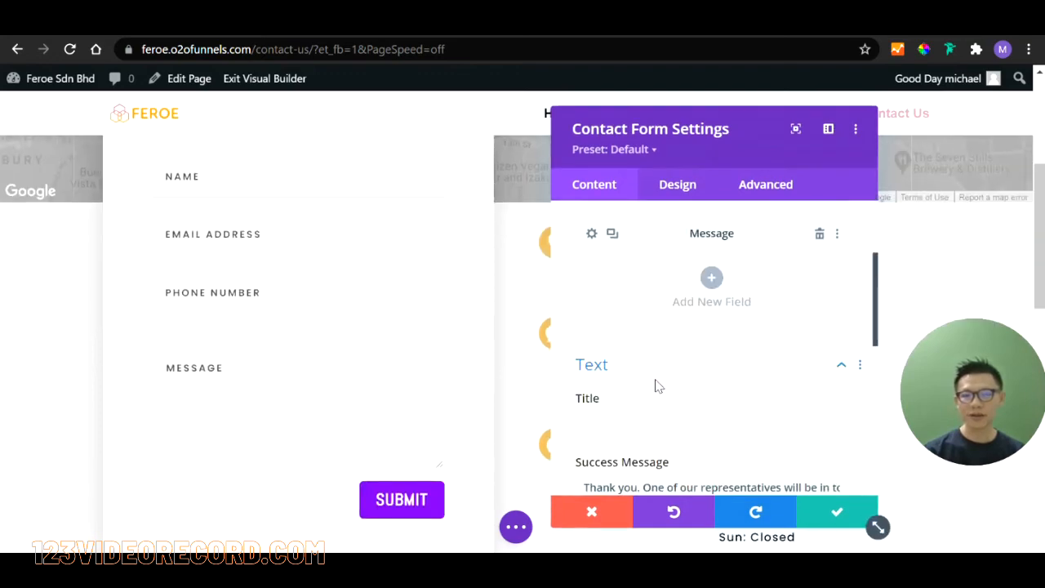
Step: Try adding "hello..." at the start of the contact form's success message, remove it again and close the settings
drag(609, 325, 833, 329)
click(774, 324)
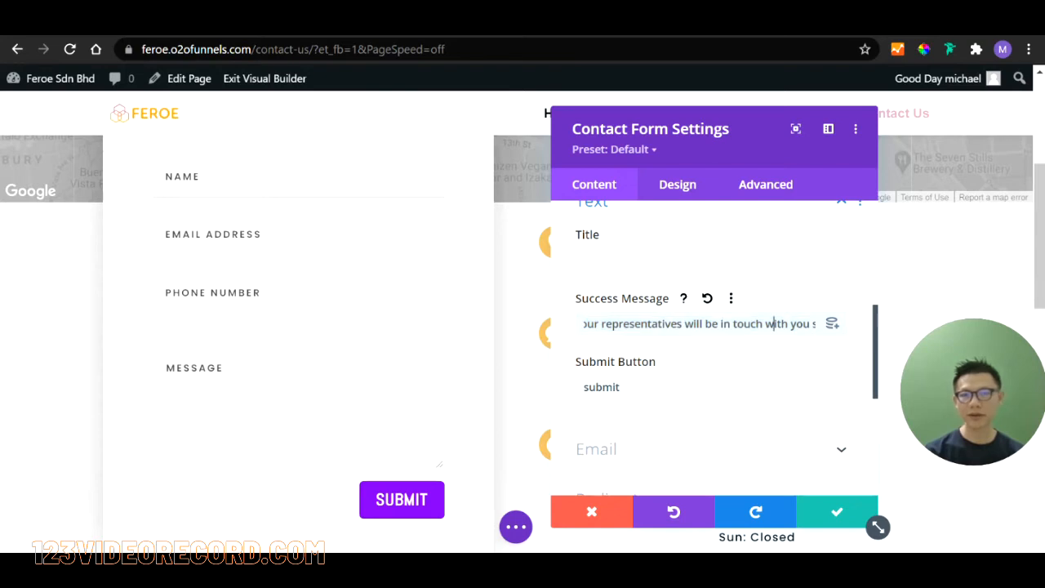
key(Home)
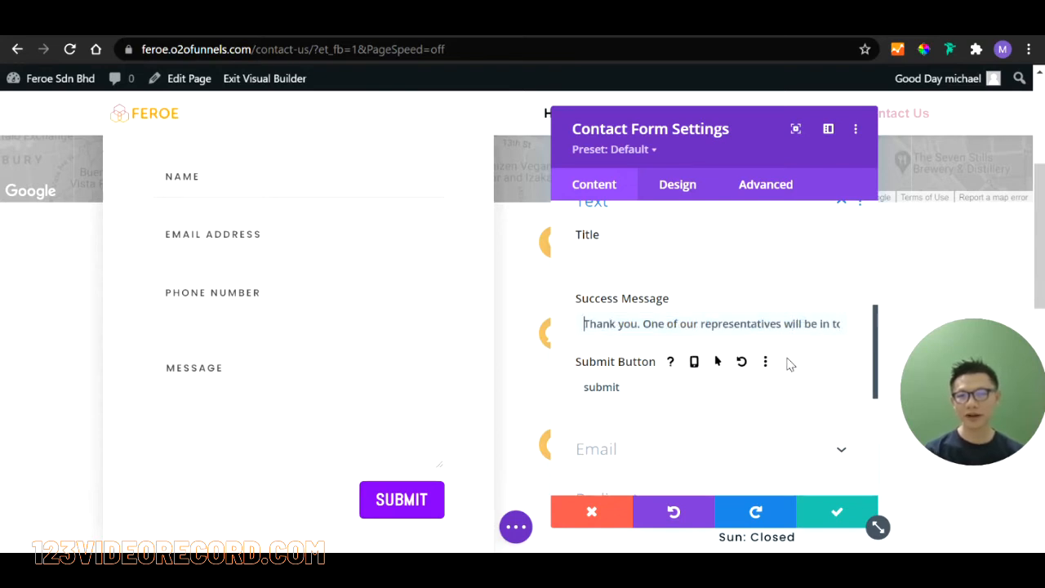
text(hello...)
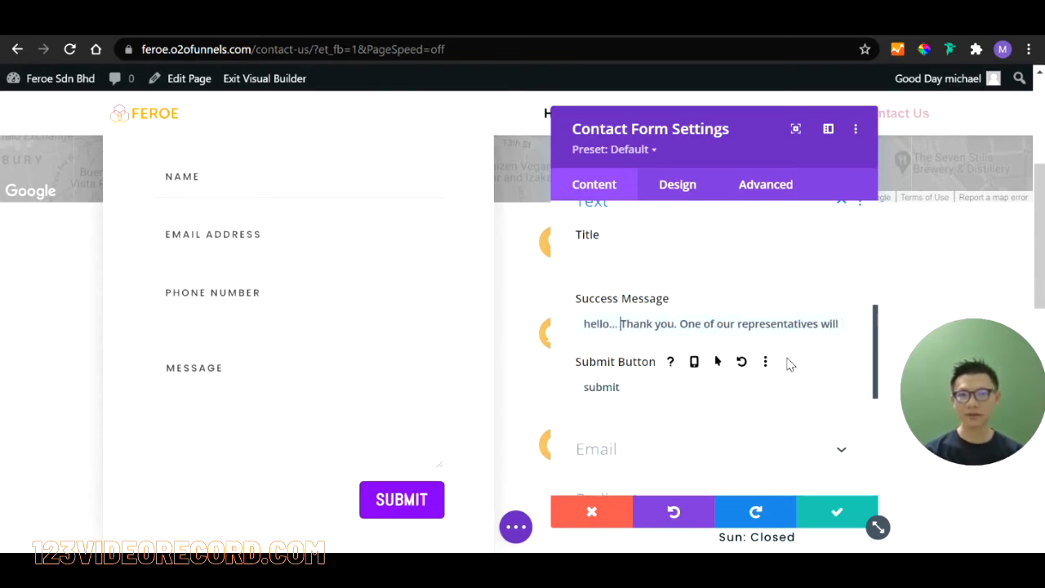
key(shift+Home)
key(BackSpace)
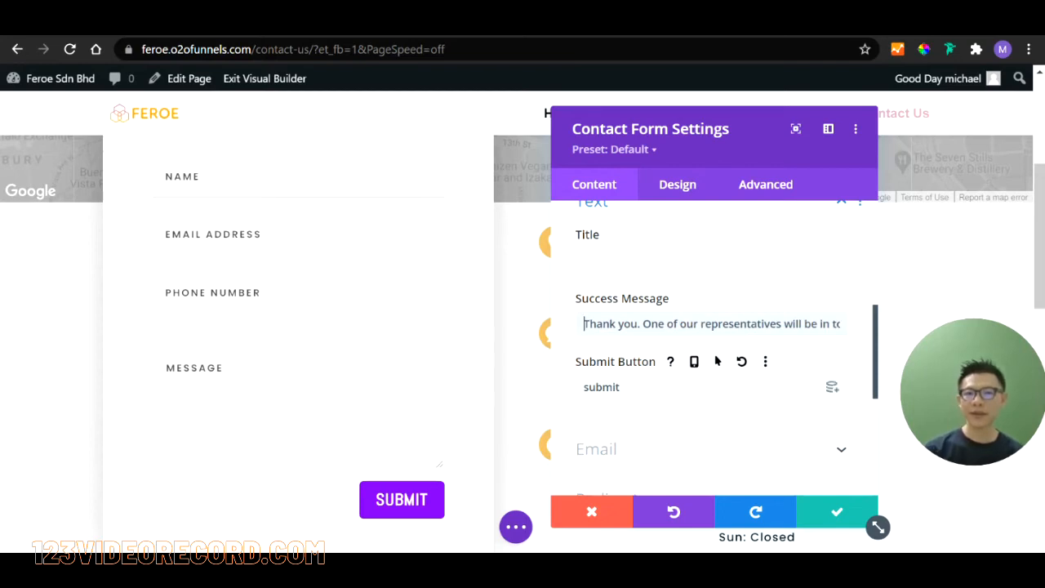
scroll(830, 384, down, 4)
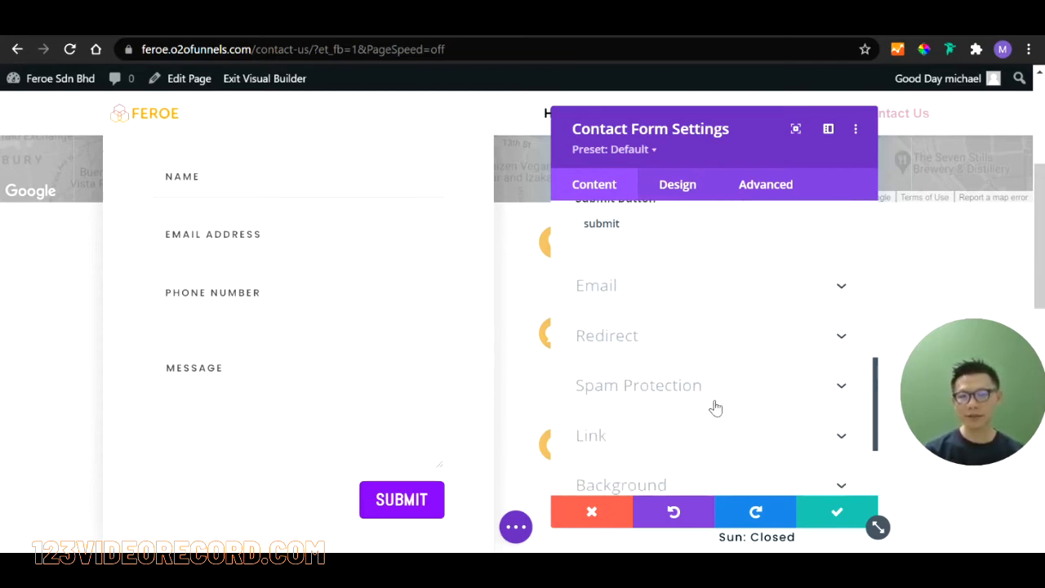
click(838, 512)
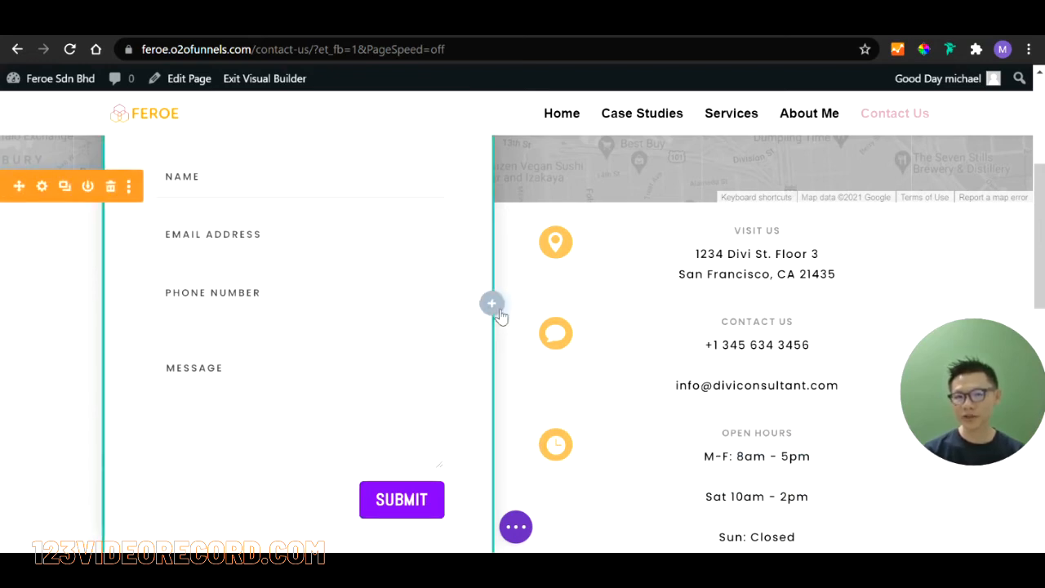
Step: Save the "Get in Touch" form row to the Divi Library under the layout name "Contact Us form 1"
scroll(501, 318, up, 2)
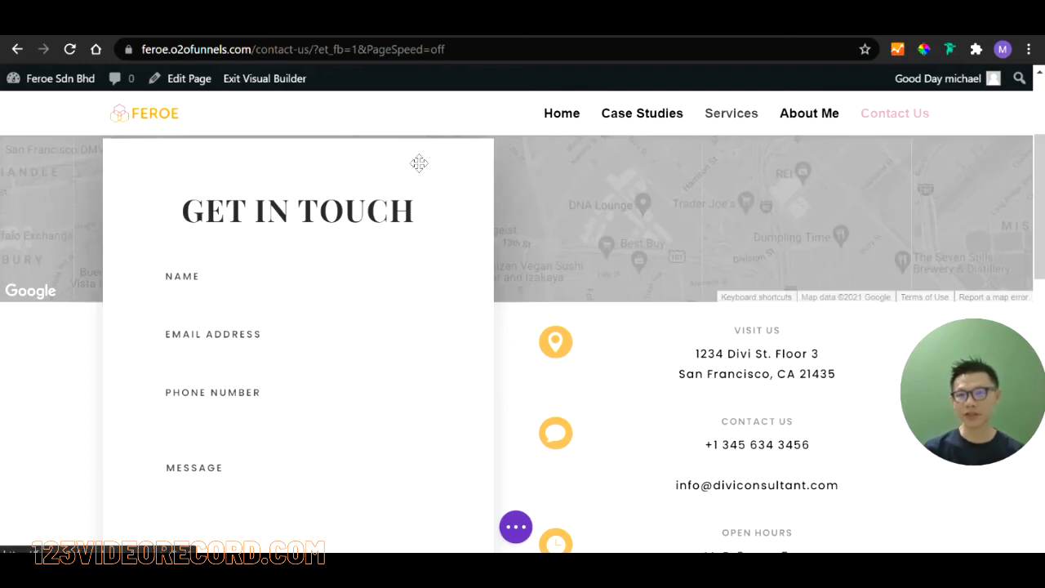
mouse_move(356, 181)
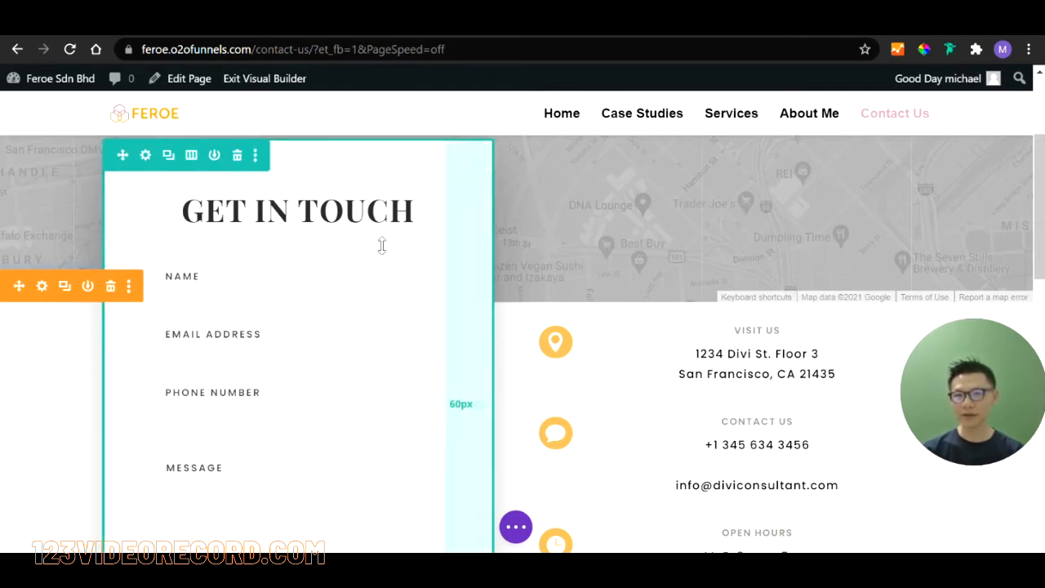
mouse_move(320, 331)
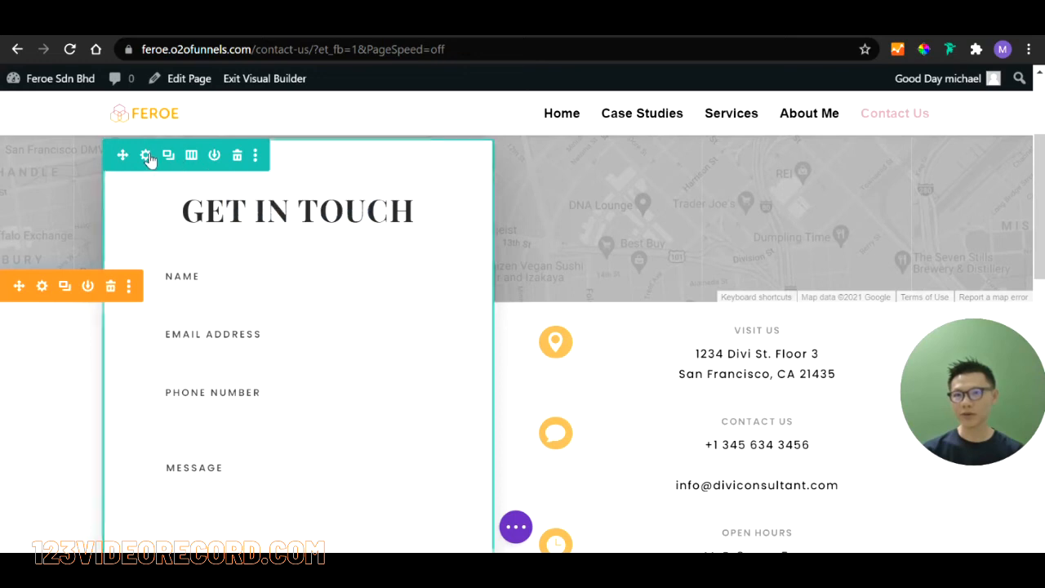
click(215, 156)
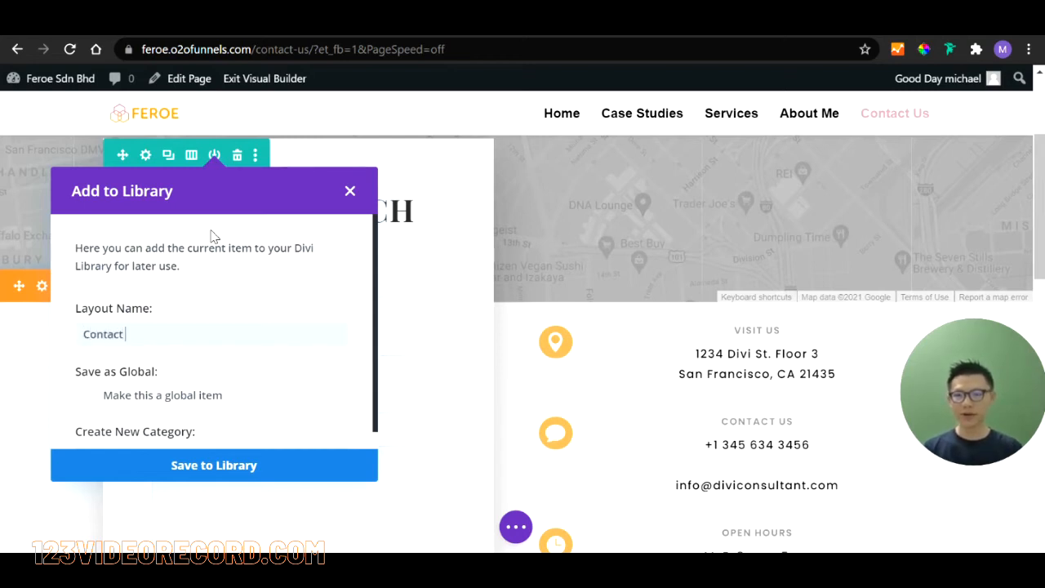
text(Contact Us form 1)
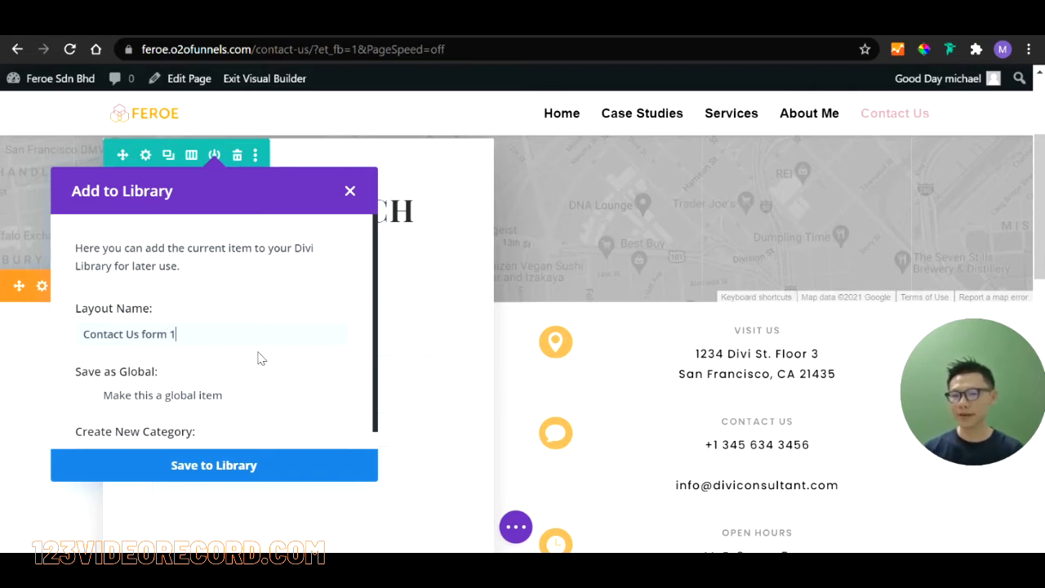
click(247, 465)
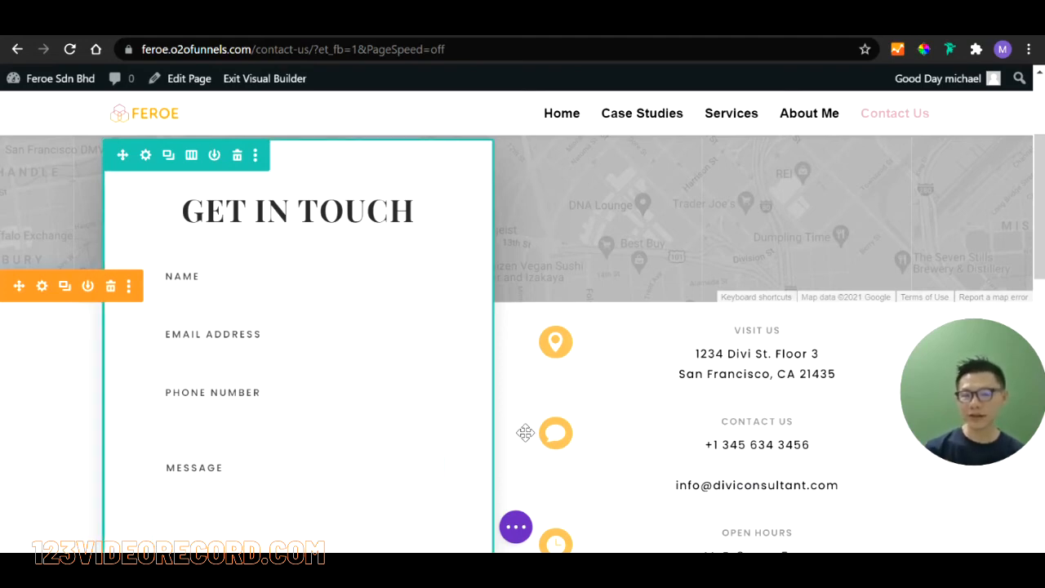
scroll(525, 433, up, 3)
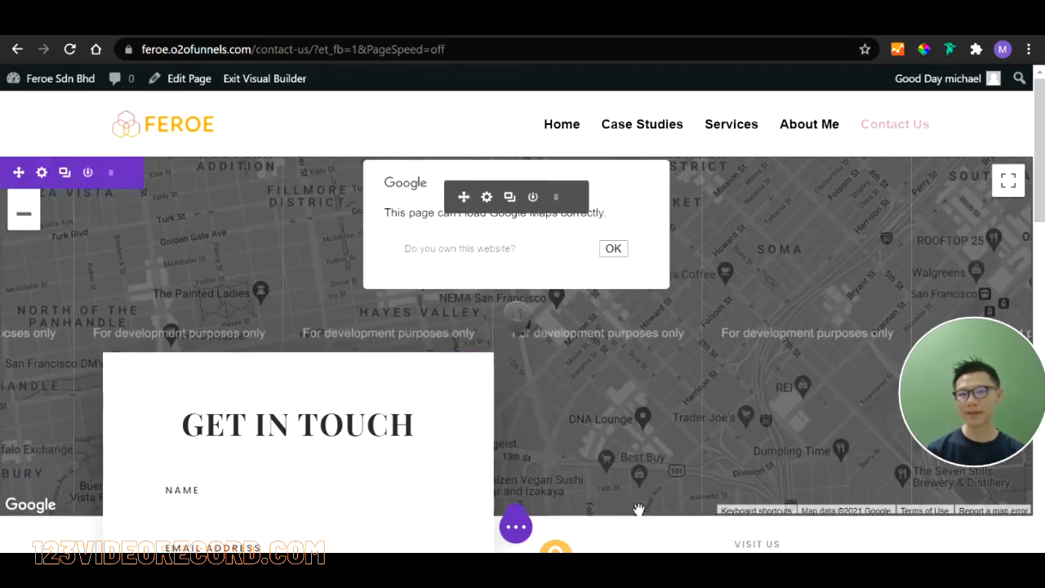
scroll(622, 494, down, 1)
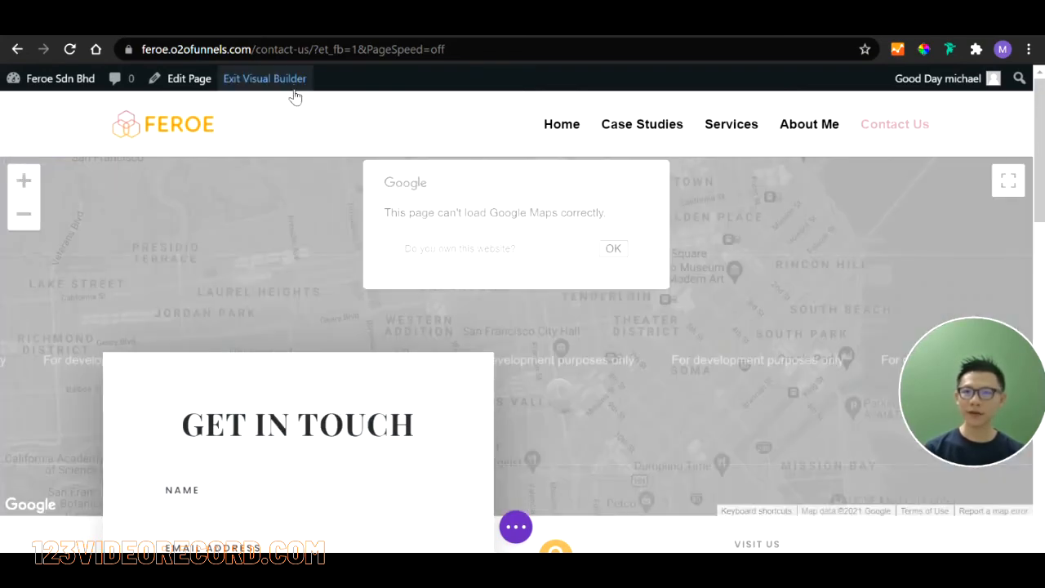
click(289, 83)
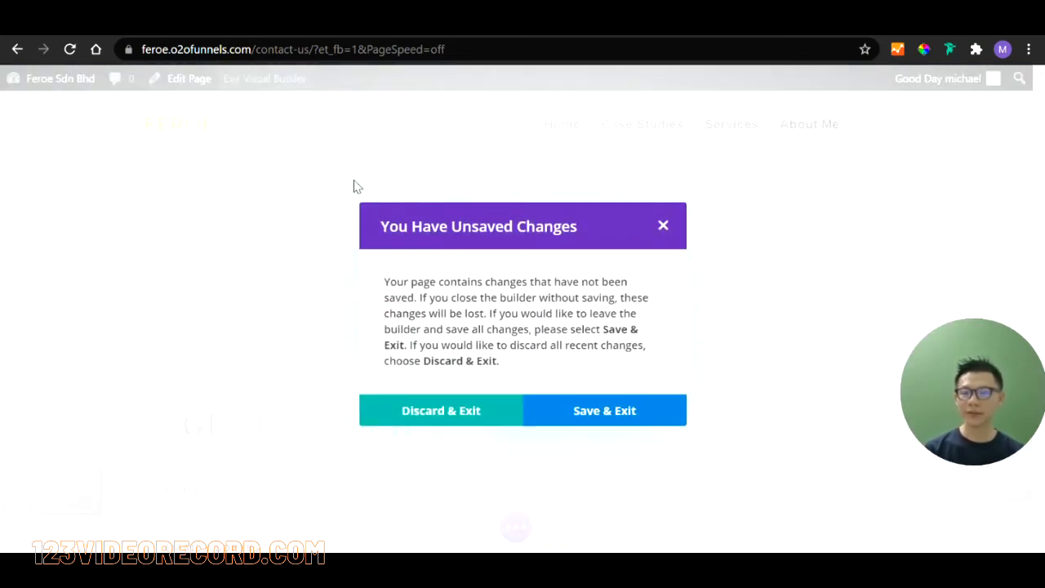
click(663, 230)
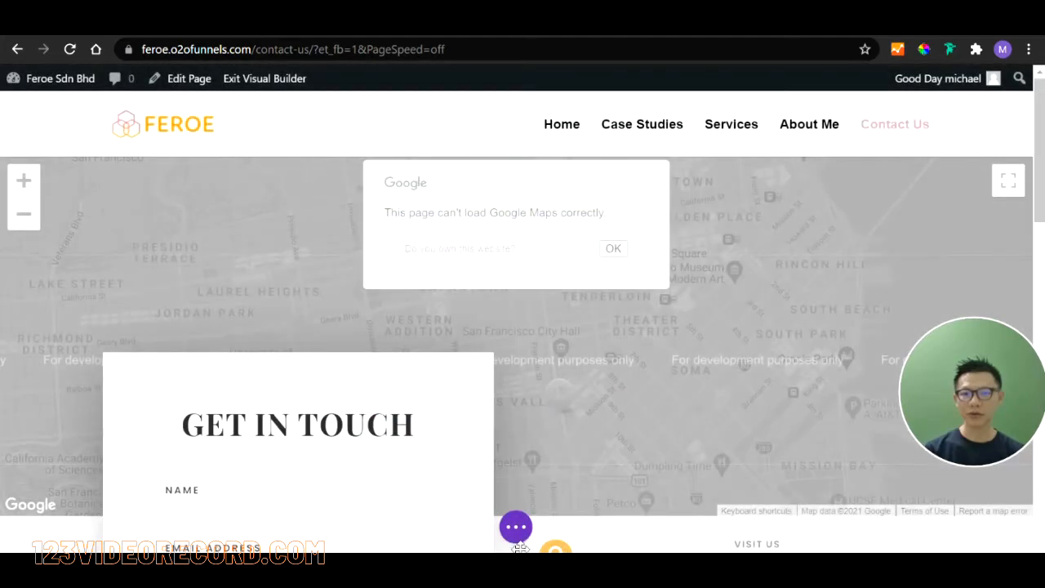
click(516, 528)
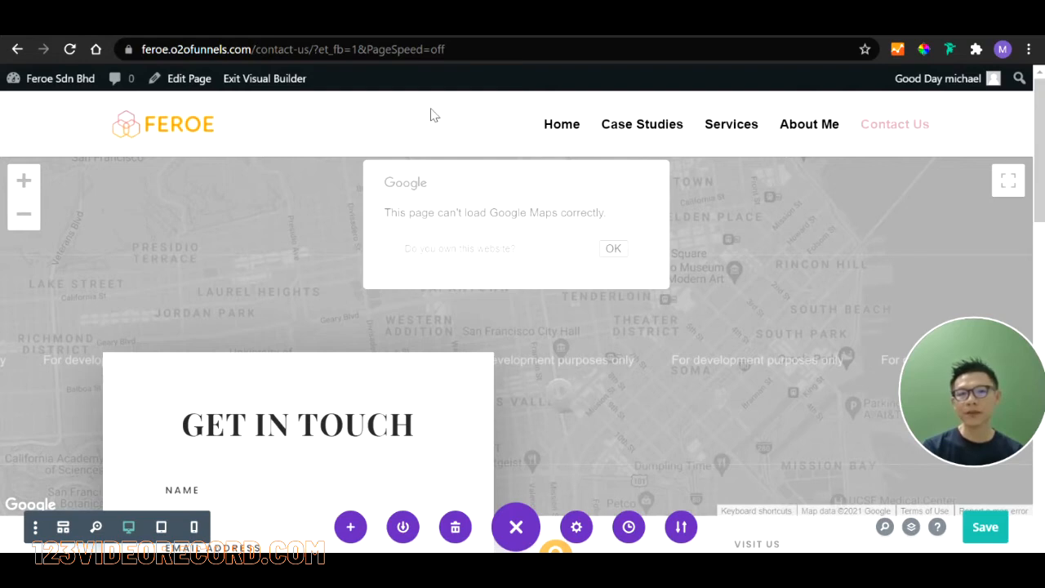
Step: Open the Services page in a new browser tab and go to its "Try Our Trademarked Process" section
right_click(744, 132)
click(755, 142)
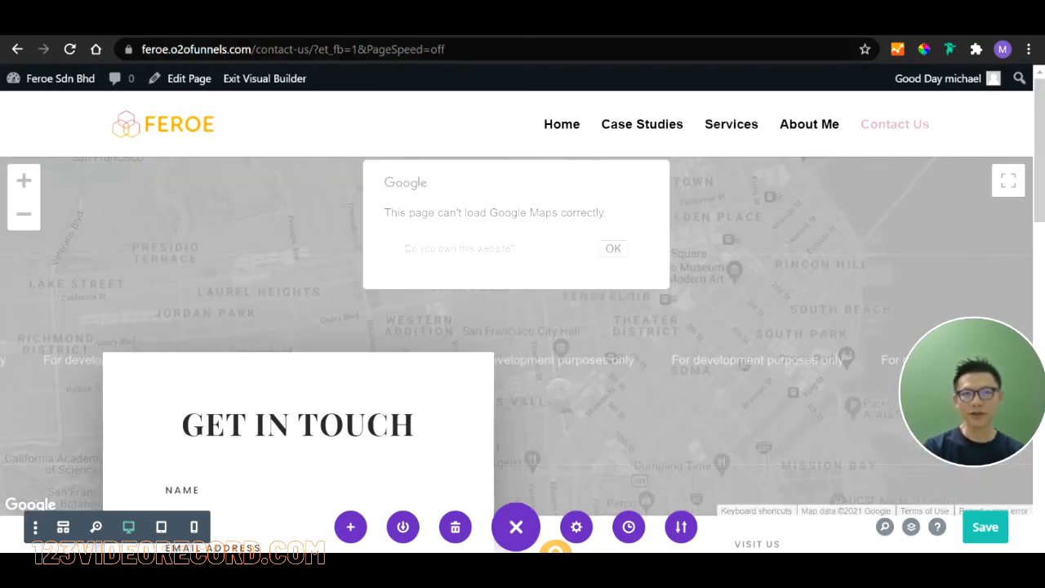
click(351, 23)
scroll(697, 274, down, 8)
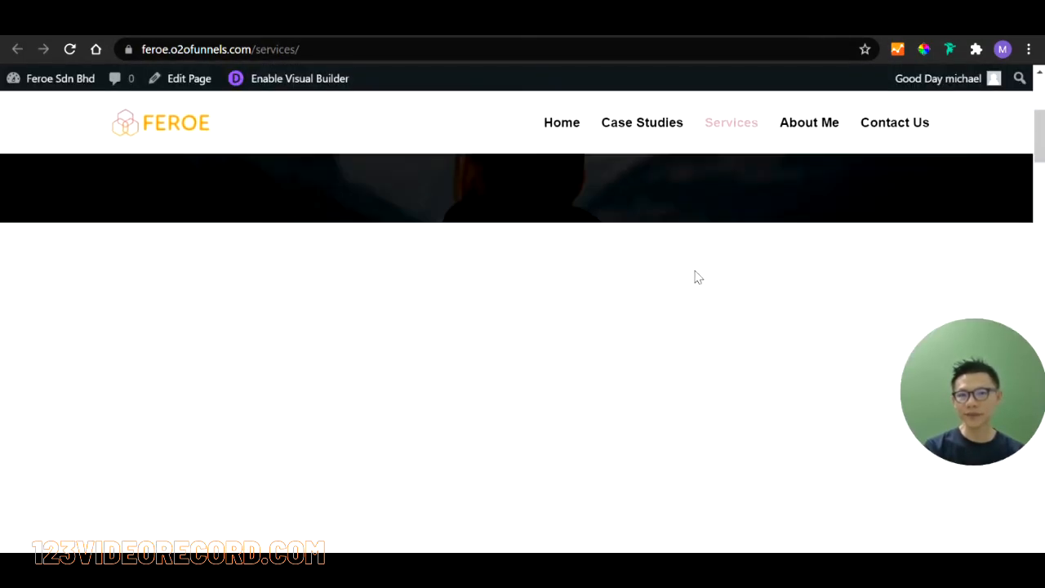
scroll(695, 270, down, 5)
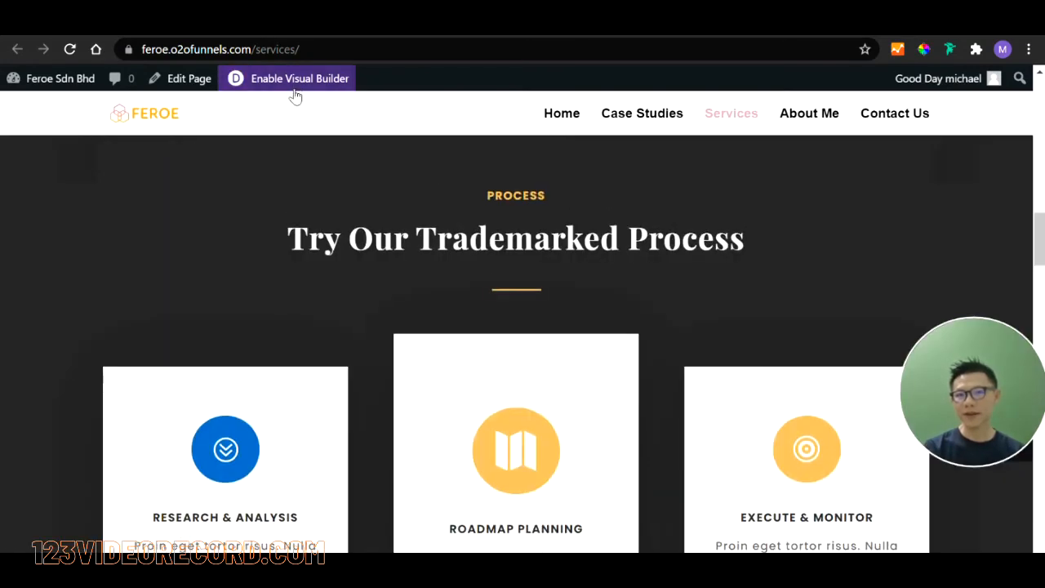
Step: Open the Services page in the Visual Builder and delete the "Pricing Models For Every Need" row with the Basic and Pro packages
click(295, 85)
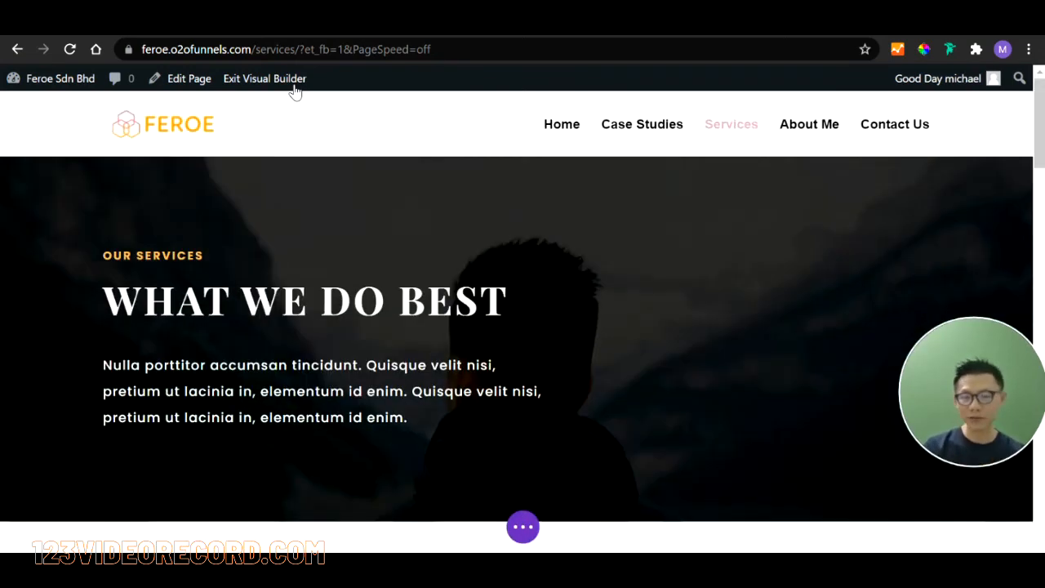
scroll(436, 450, down, 5)
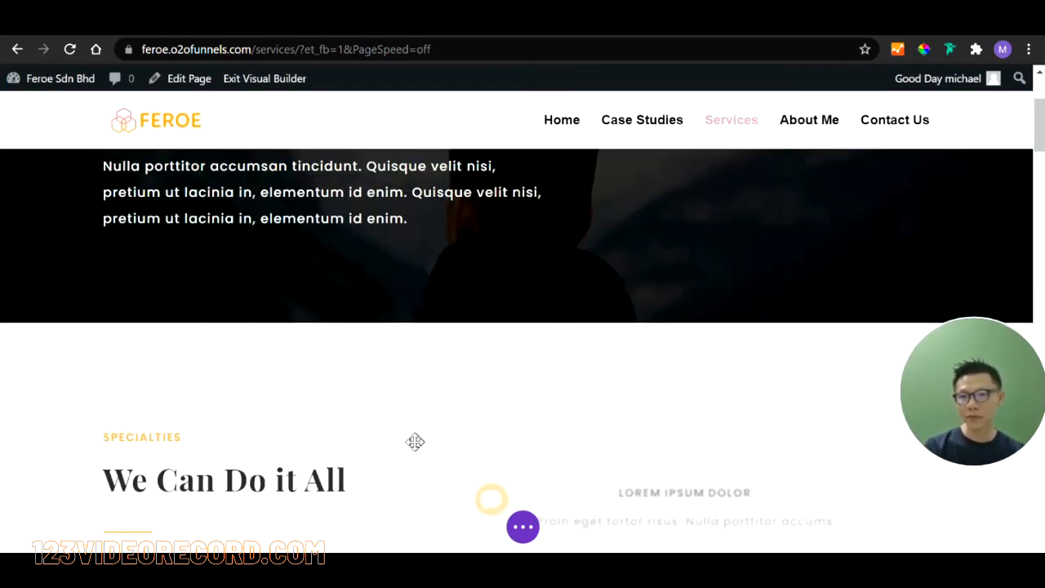
scroll(523, 343, down, 3)
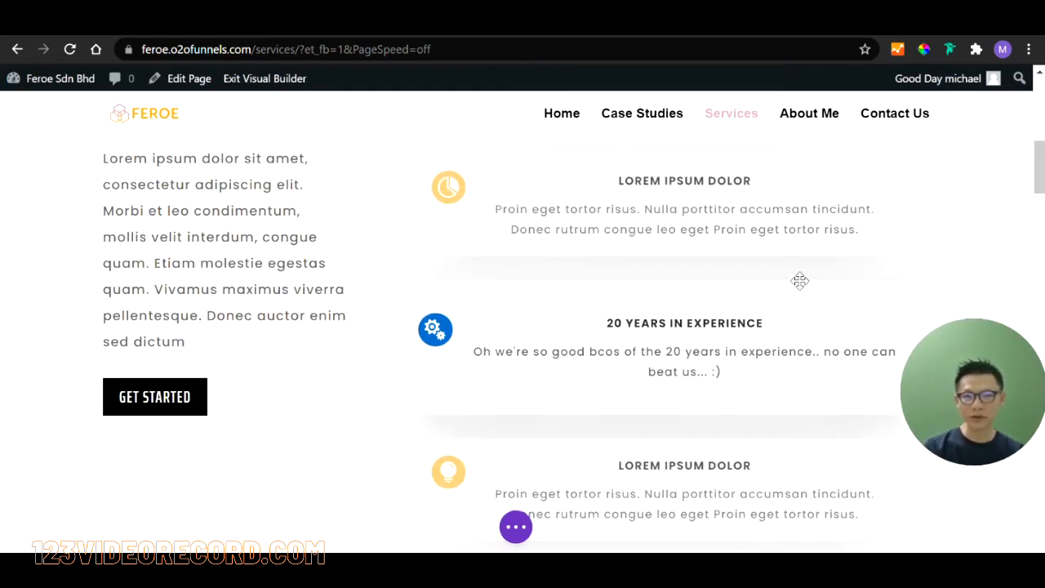
scroll(751, 354, down, 15)
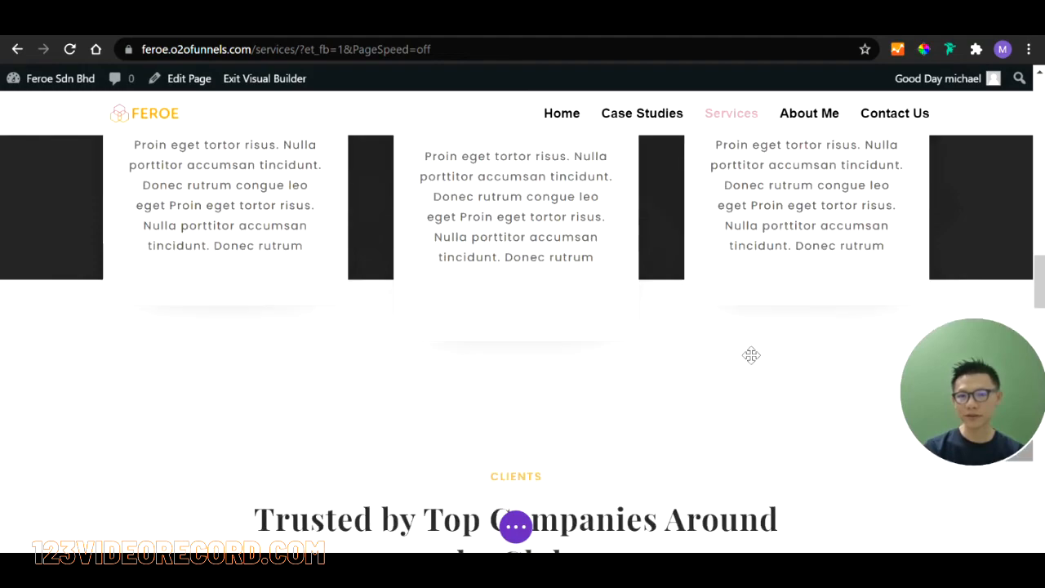
scroll(751, 355, down, 2)
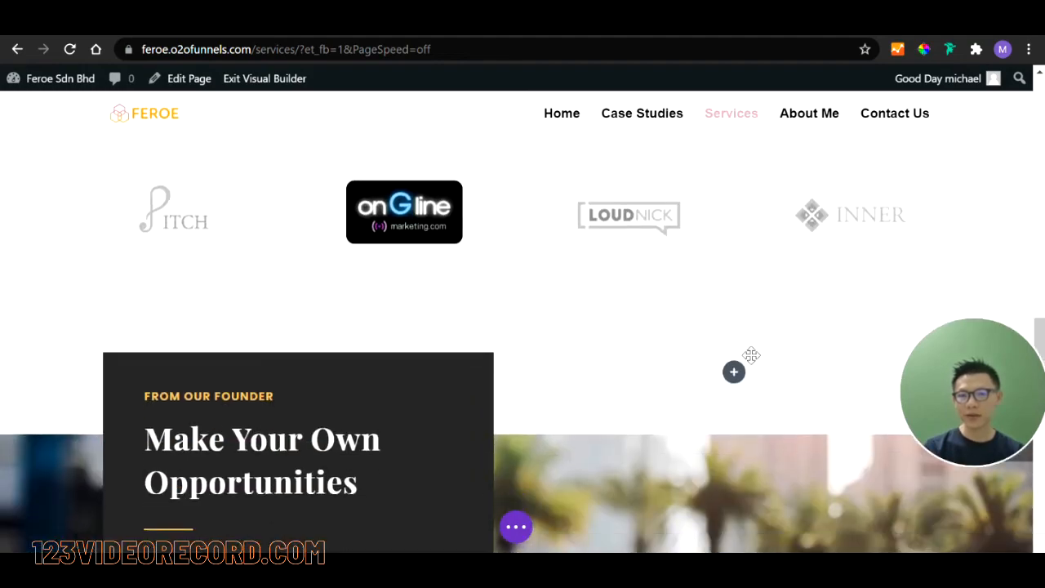
scroll(752, 355, down, 9)
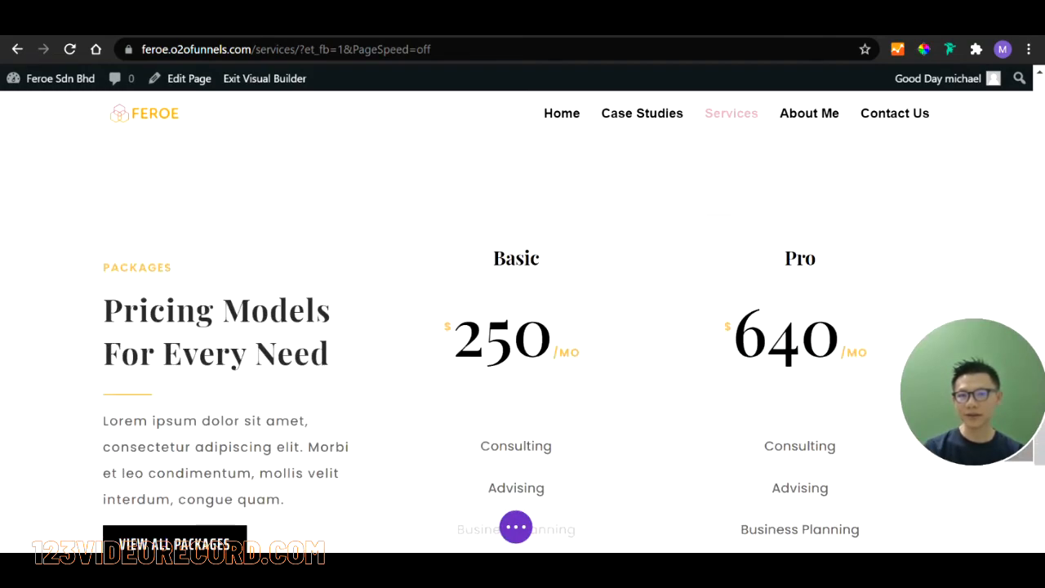
scroll(751, 354, down, 4)
scroll(751, 354, up, 4)
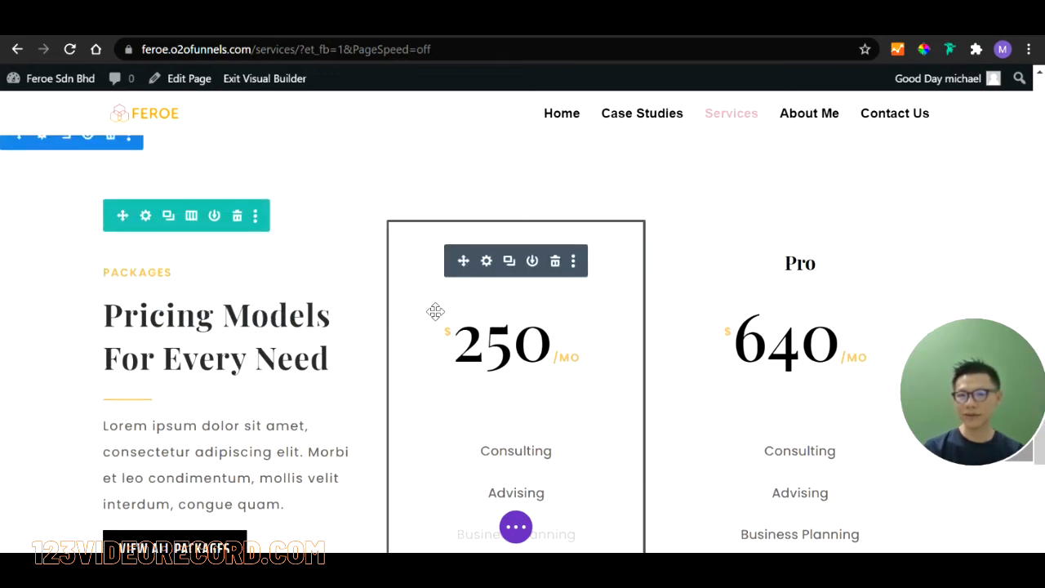
click(238, 216)
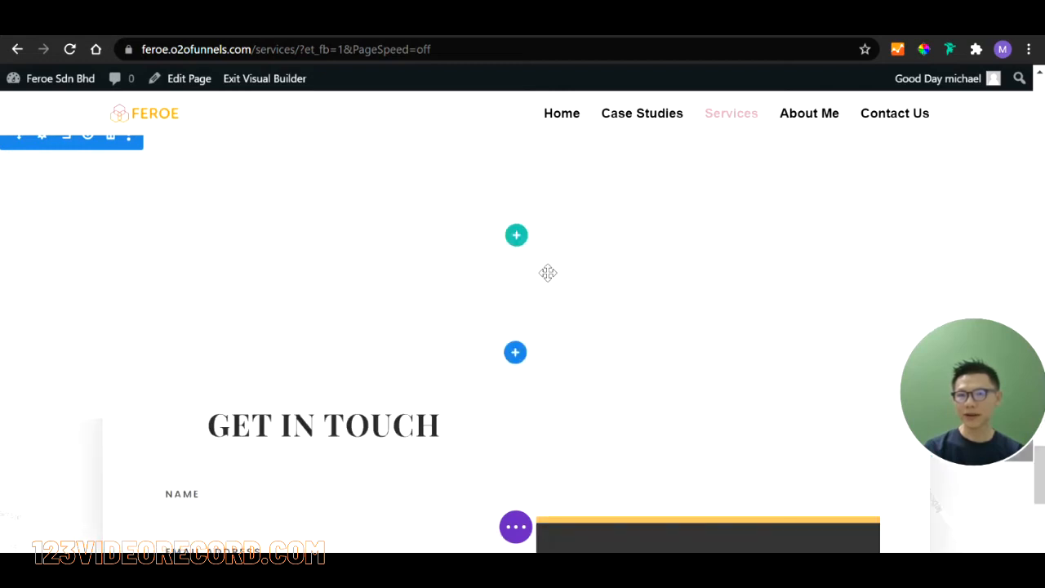
Step: Look at the saved library items offered for a new row and for a new section, without inserting any
click(517, 236)
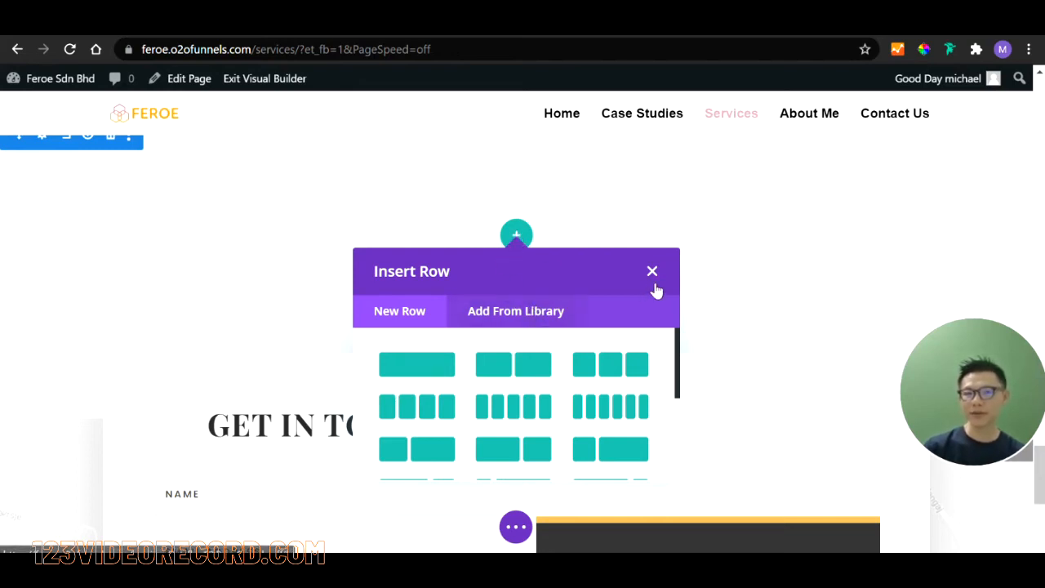
click(553, 315)
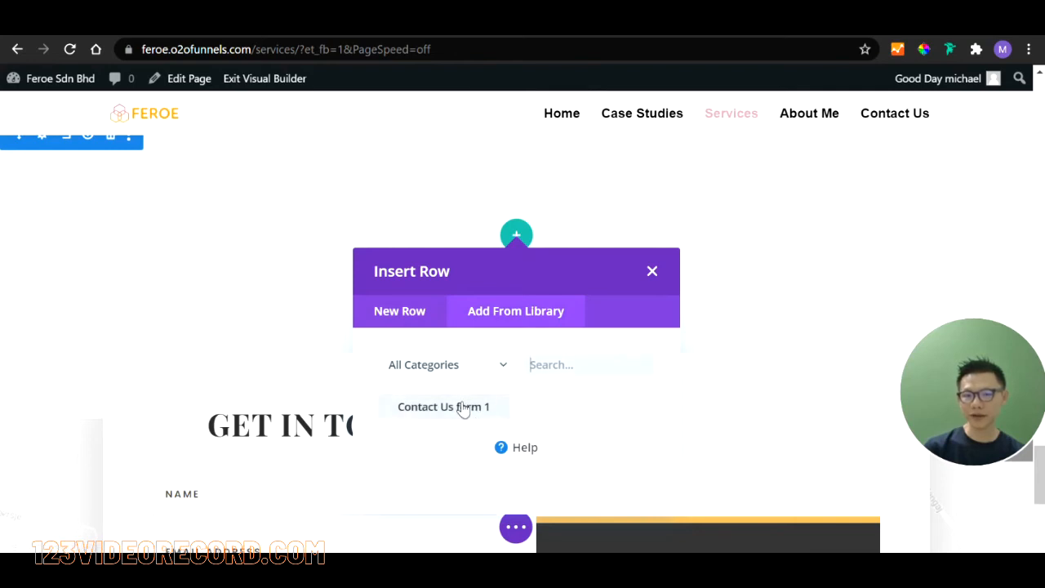
click(653, 271)
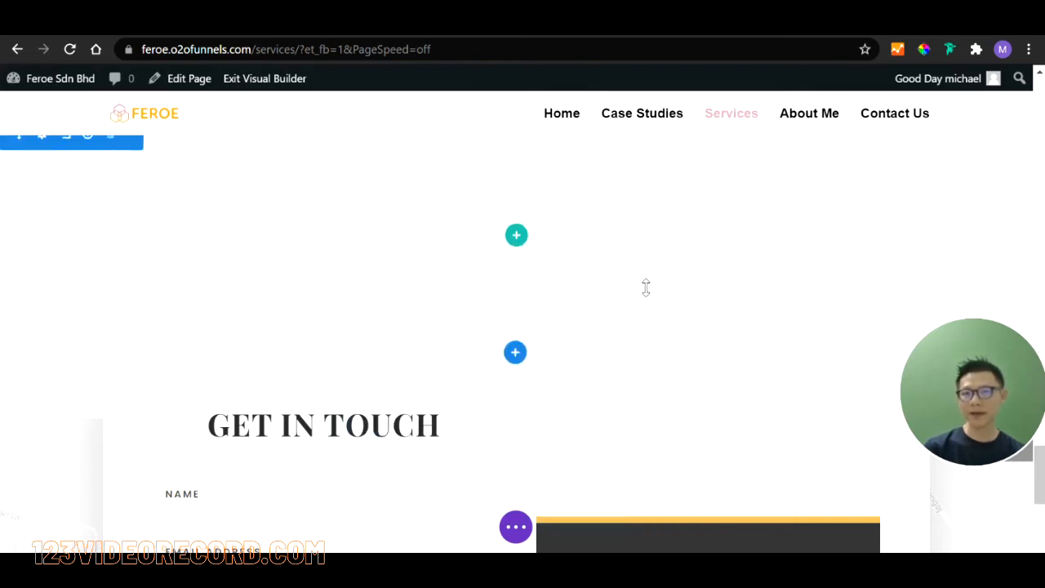
scroll(490, 302, up, 2)
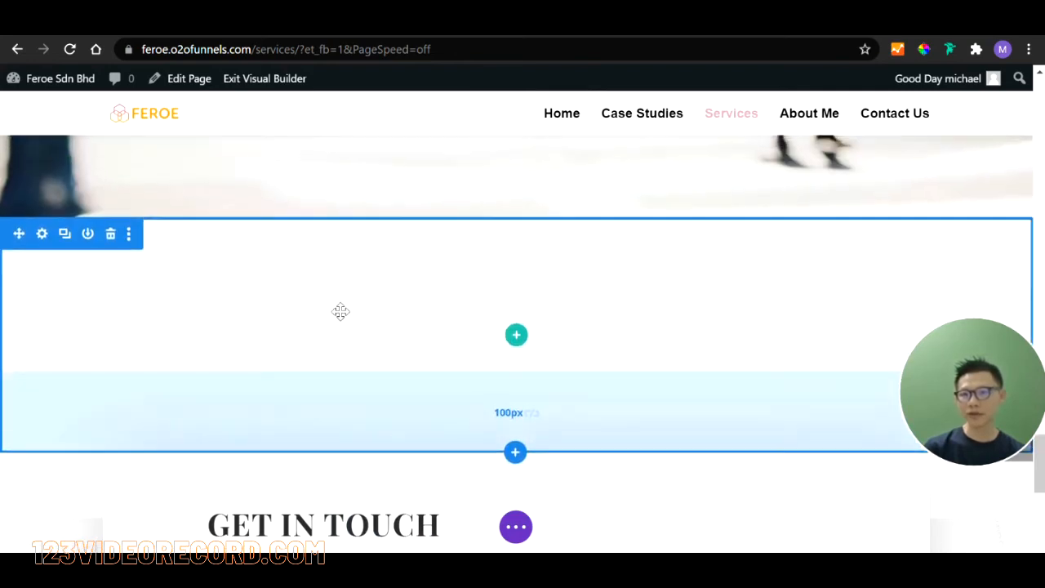
click(523, 460)
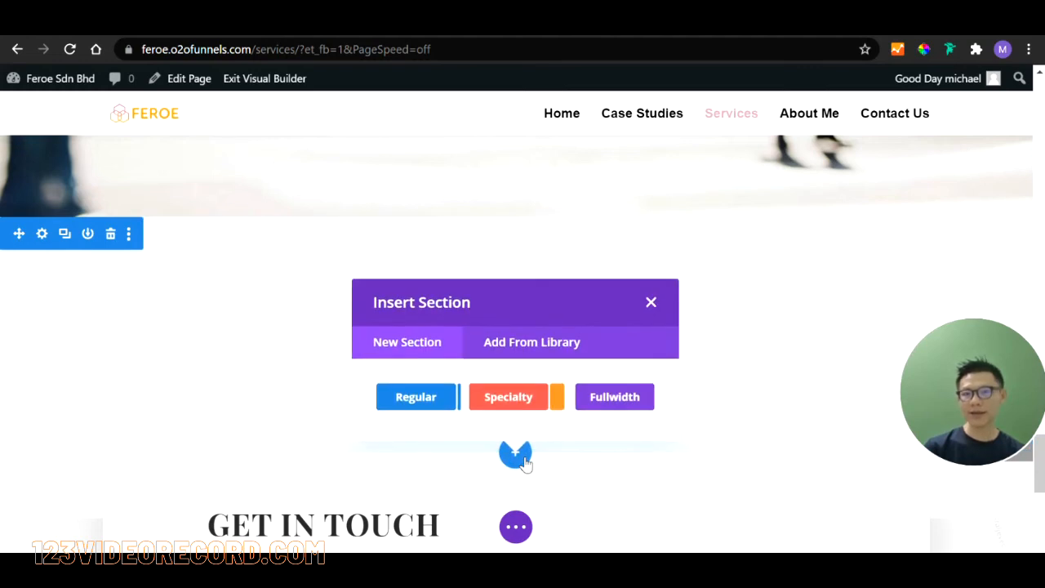
click(539, 345)
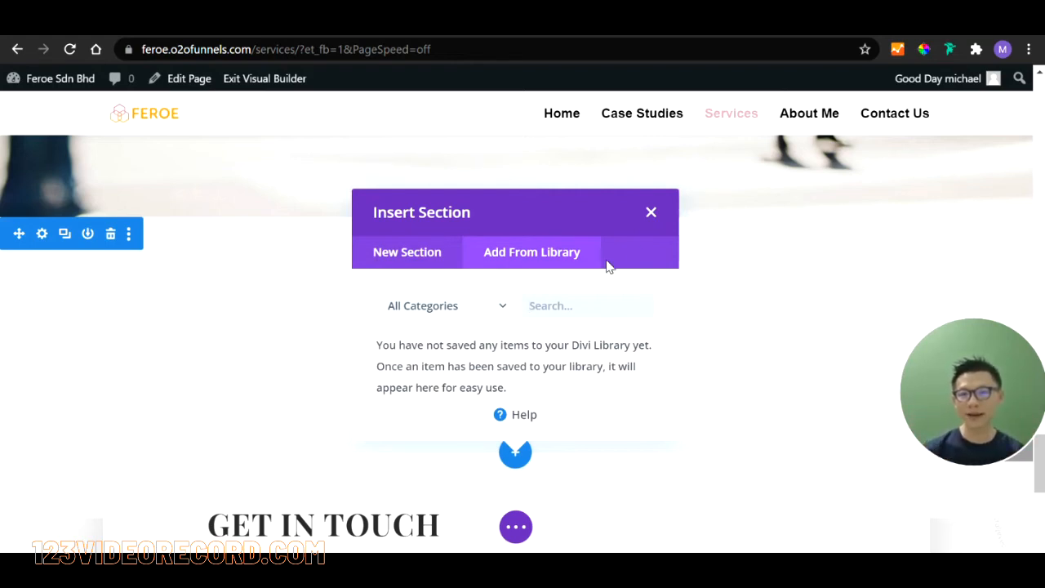
click(656, 216)
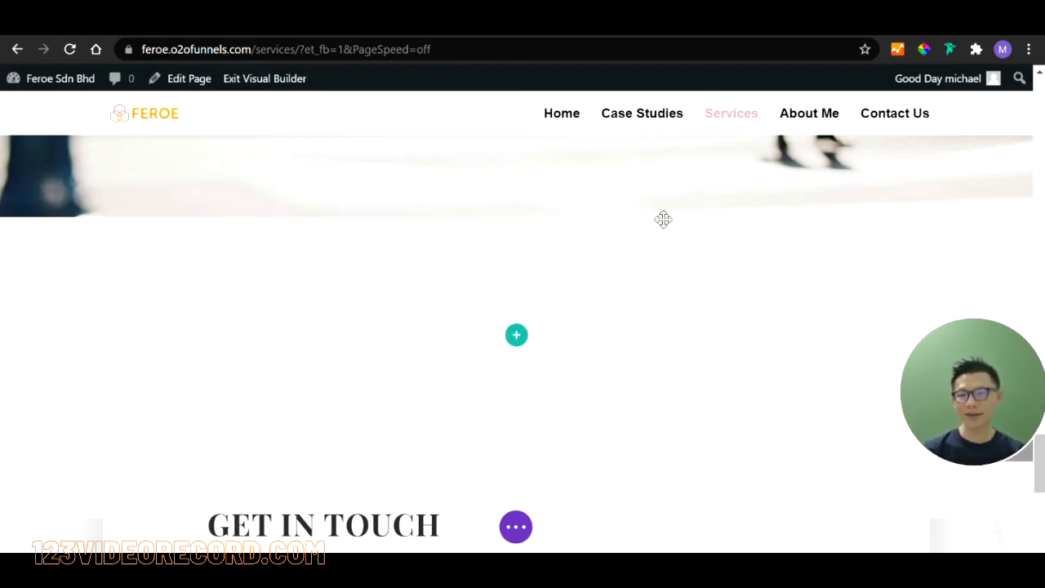
Step: Insert the saved "Contact Us form 1" row from the library into the emptied pricing section
click(518, 335)
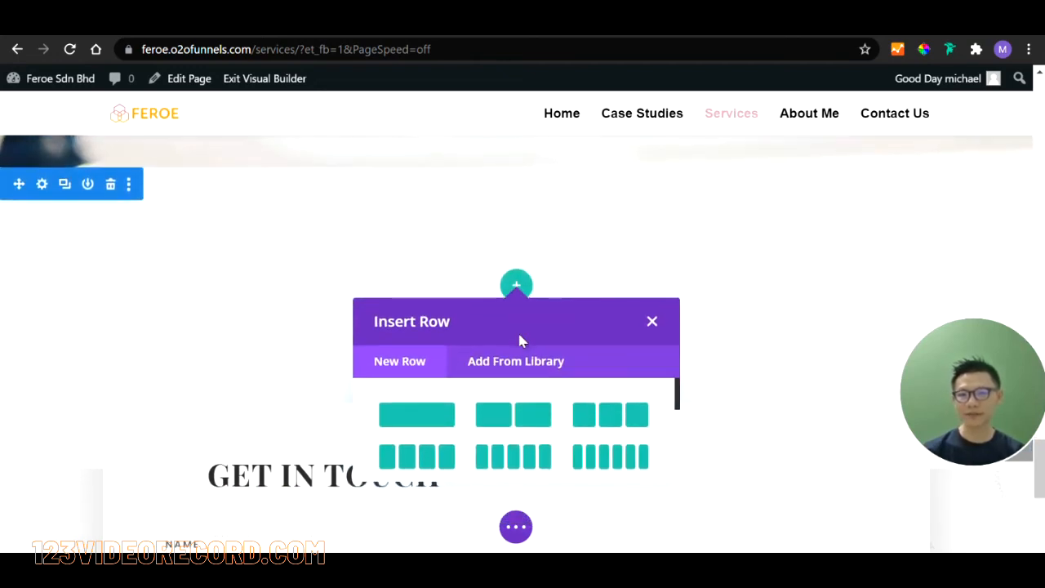
click(525, 368)
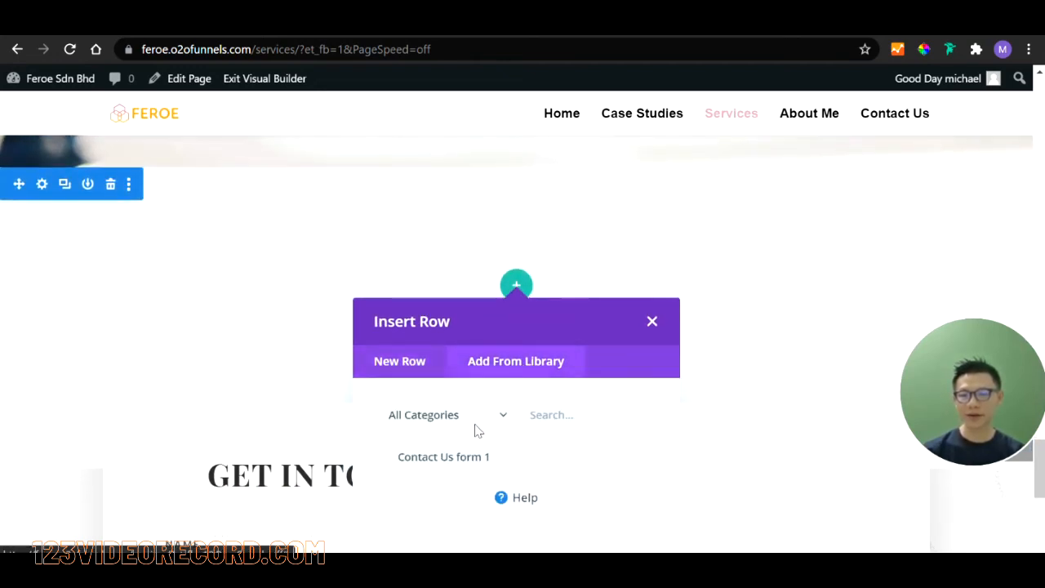
click(463, 460)
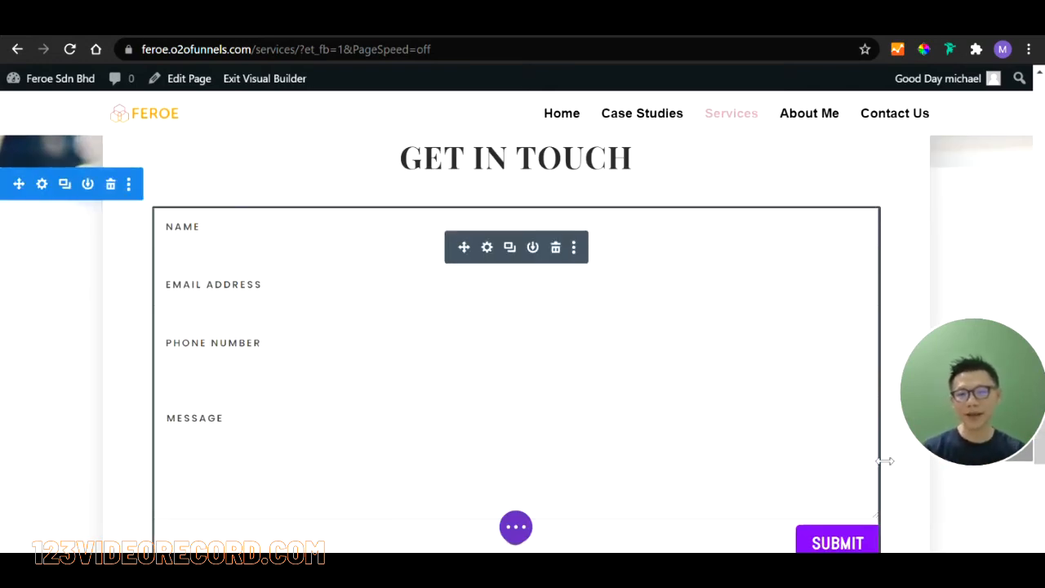
Step: Delete the old "Get in Touch" row with the dark contact details box below the inserted form
scroll(945, 507, down, 4)
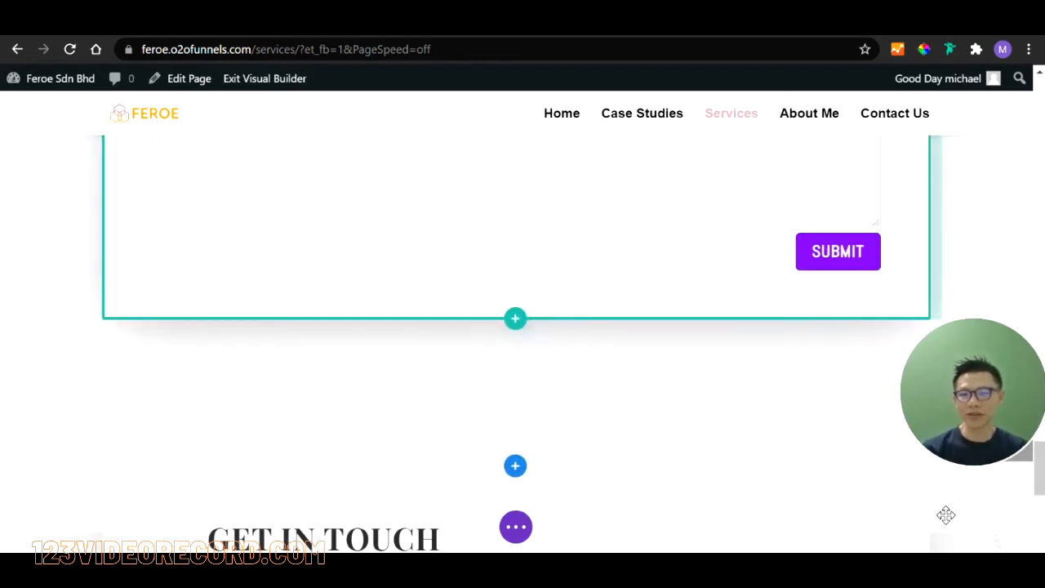
scroll(946, 515, up, 3)
scroll(946, 513, down, 10)
scroll(944, 513, up, 3)
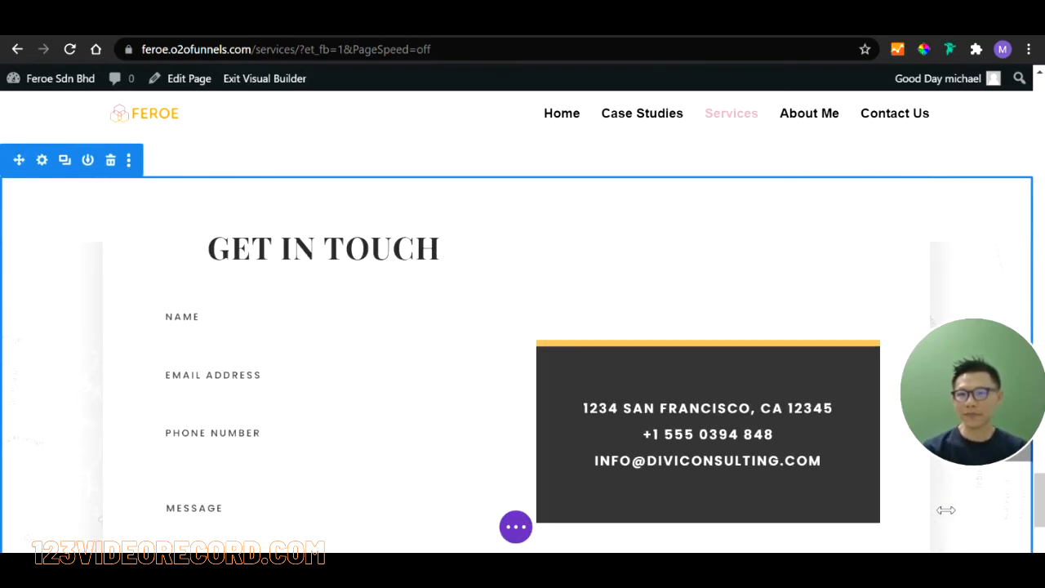
scroll(945, 510, up, 2)
scroll(946, 509, down, 4)
scroll(946, 512, up, 3)
scroll(946, 509, down, 2)
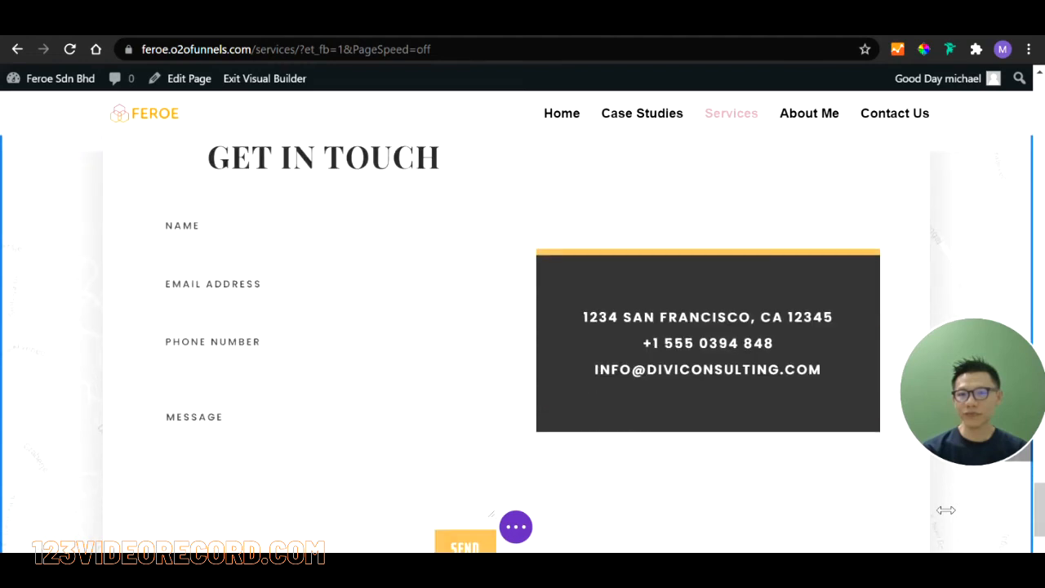
scroll(946, 509, up, 1)
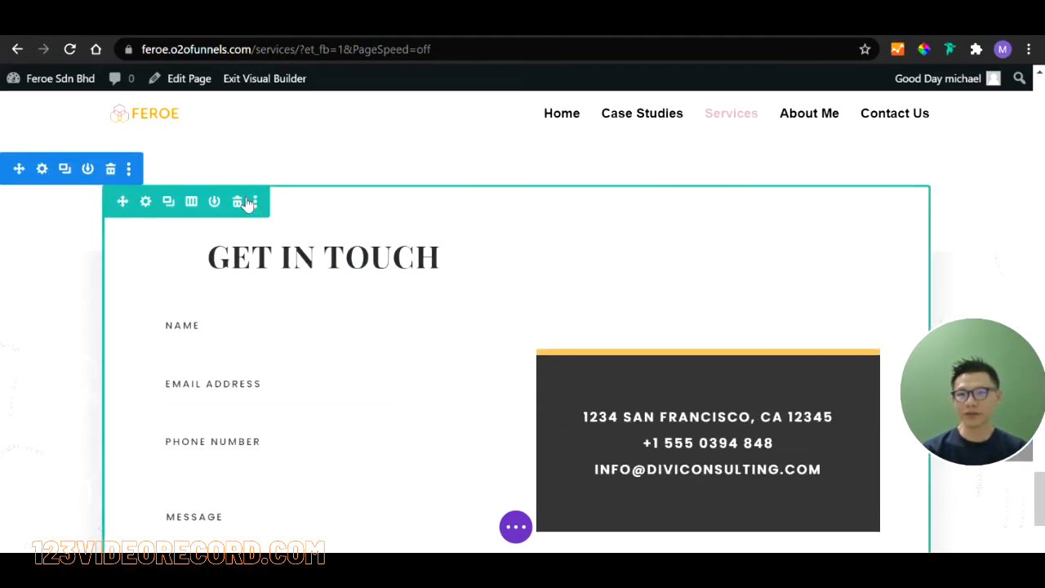
click(239, 202)
Step: Open the inserted contact form's Email settings and go to the "Enquiry from:" line of the message pattern
scroll(572, 406, up, 4)
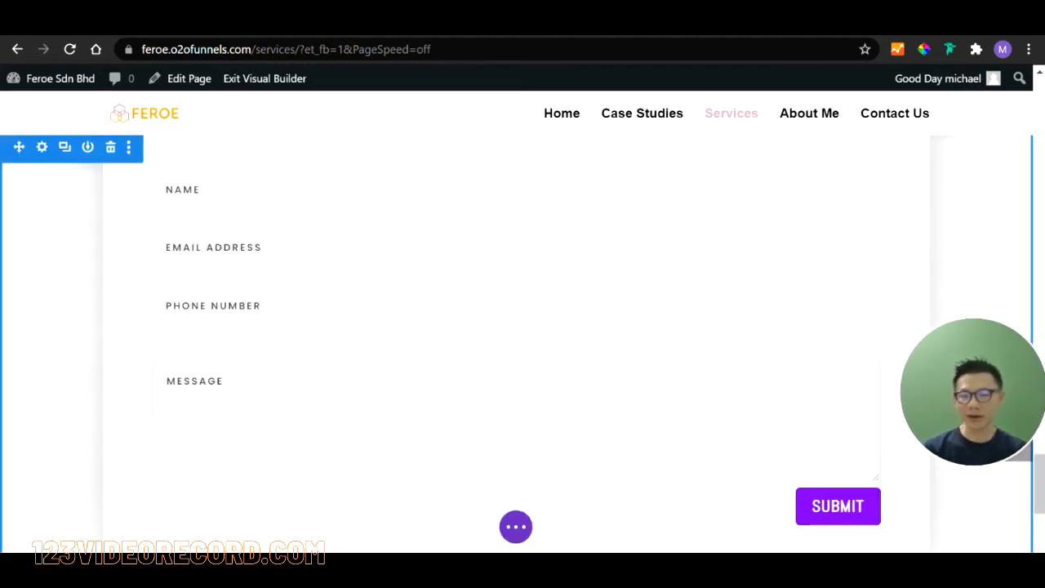
key(ctrl+z)
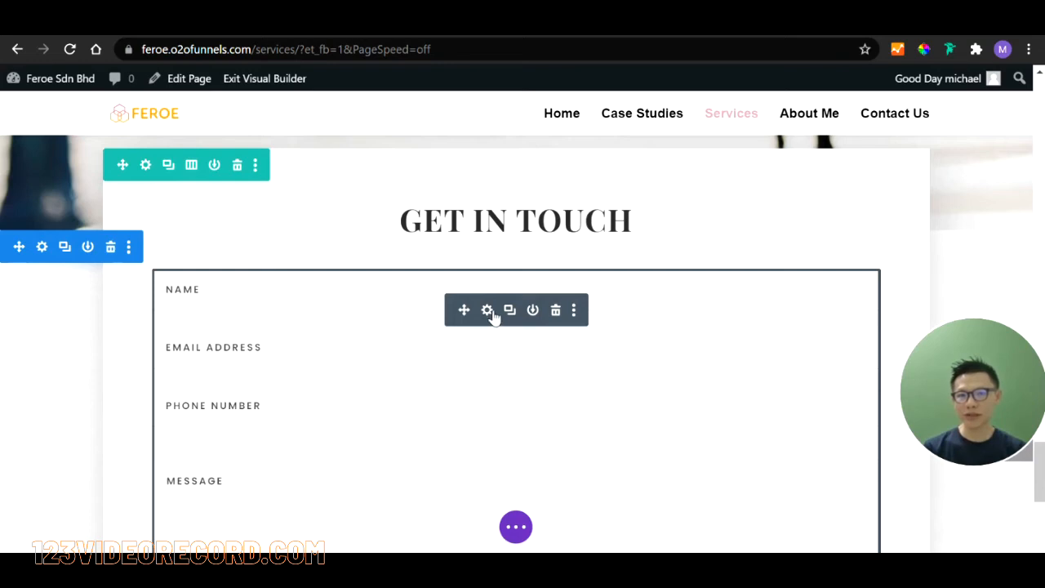
click(487, 311)
scroll(665, 343, down, 5)
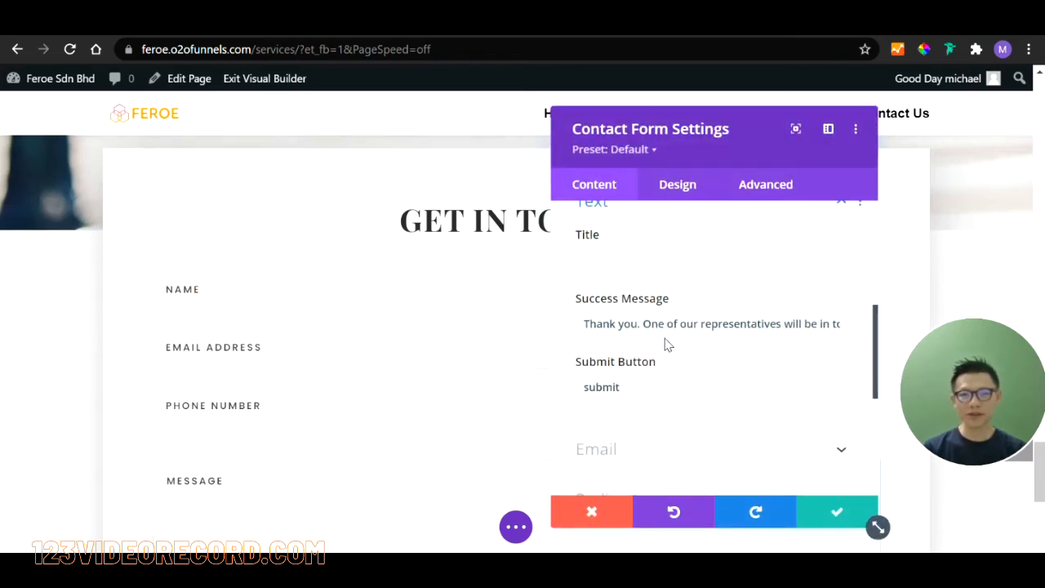
scroll(665, 345, down, 1)
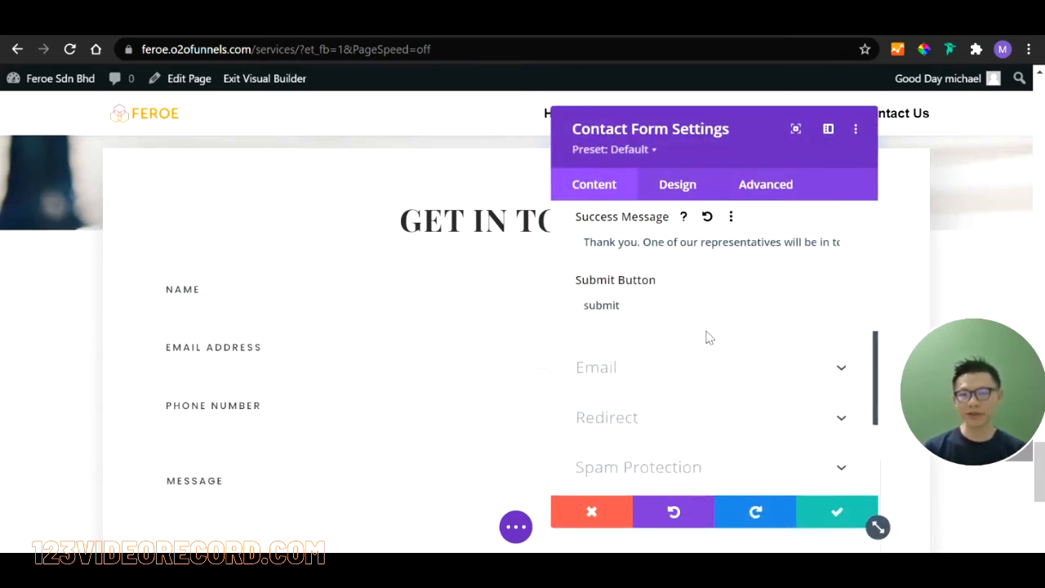
click(672, 372)
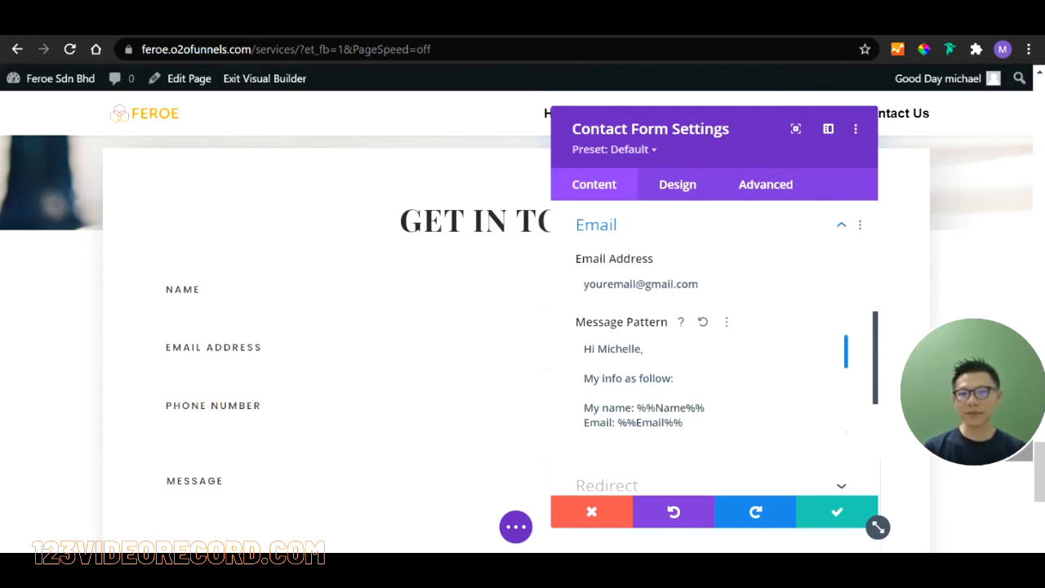
scroll(694, 384, down, 3)
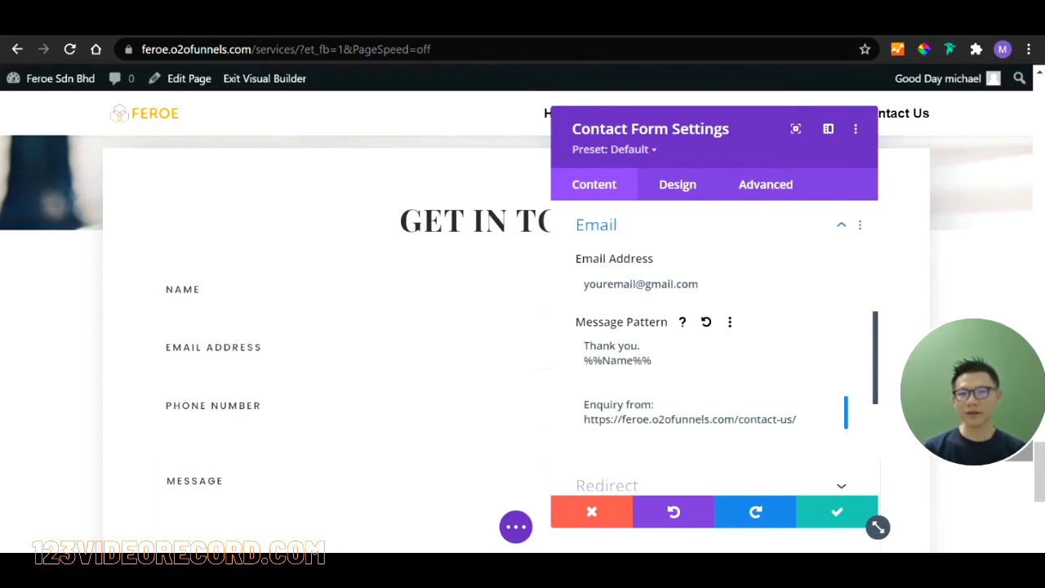
key(ctrl+l)
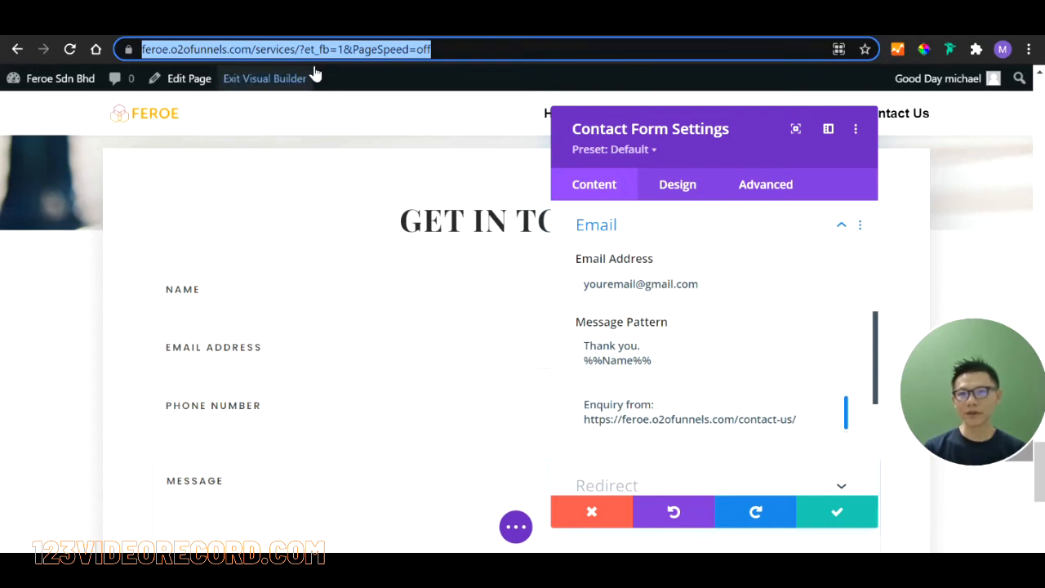
click(336, 49)
drag(333, 49, 139, 49)
key(ctrl+c)
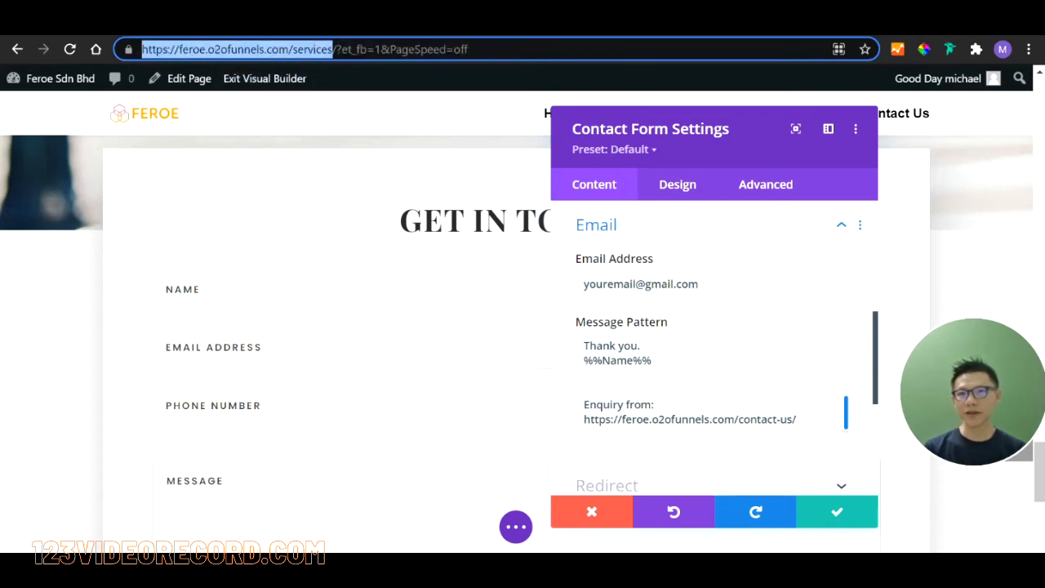
click(603, 375)
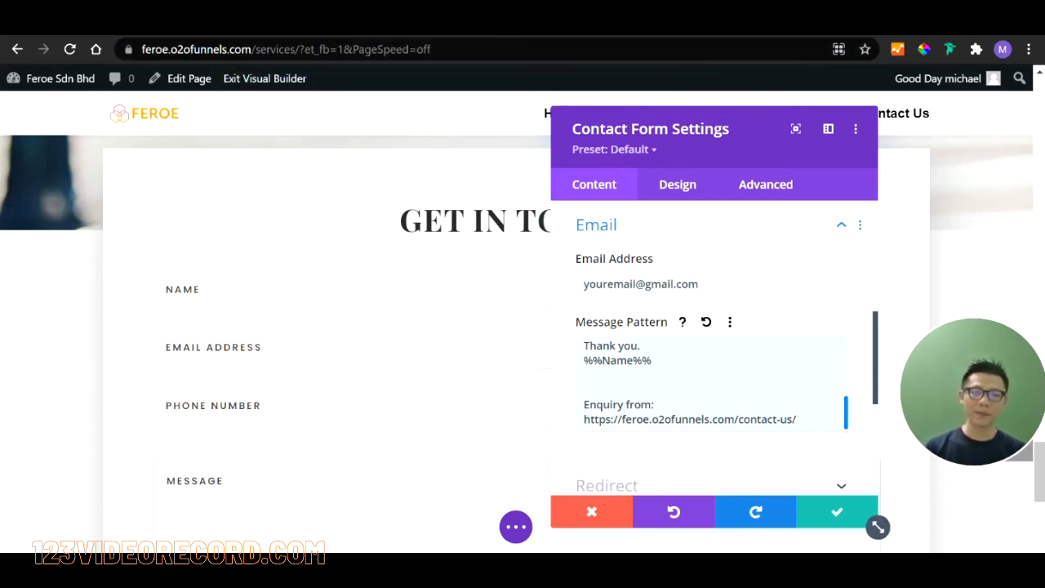
drag(798, 420, 583, 420)
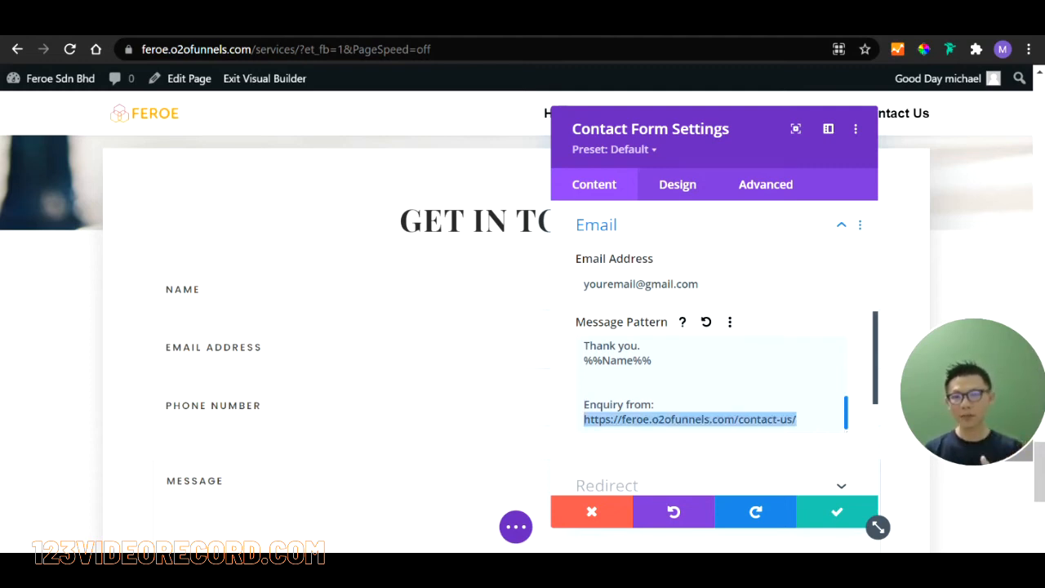
key(ctrl+v)
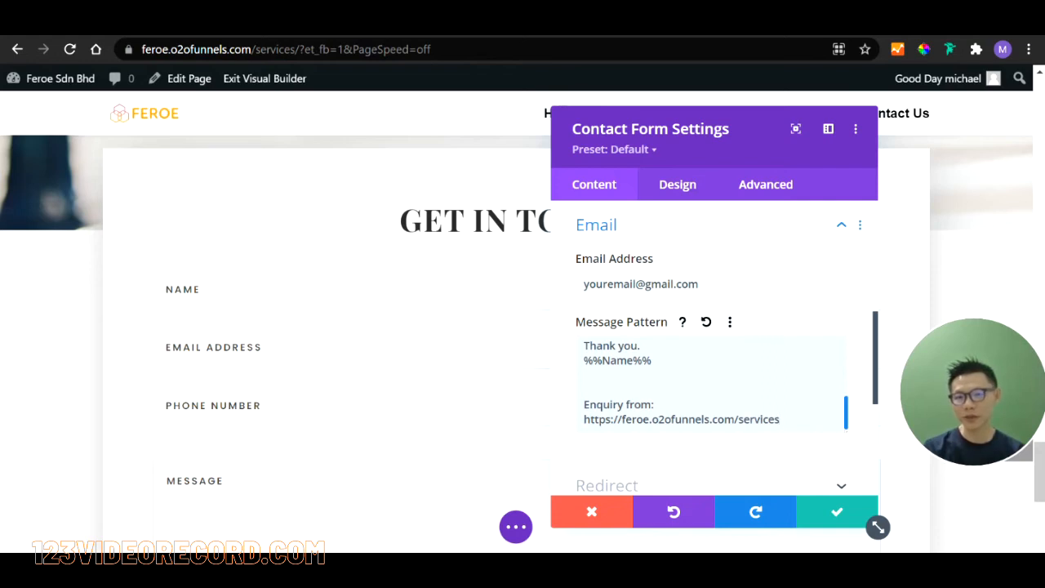
Step: Apply the contact form settings and save the Services page
click(838, 512)
click(517, 529)
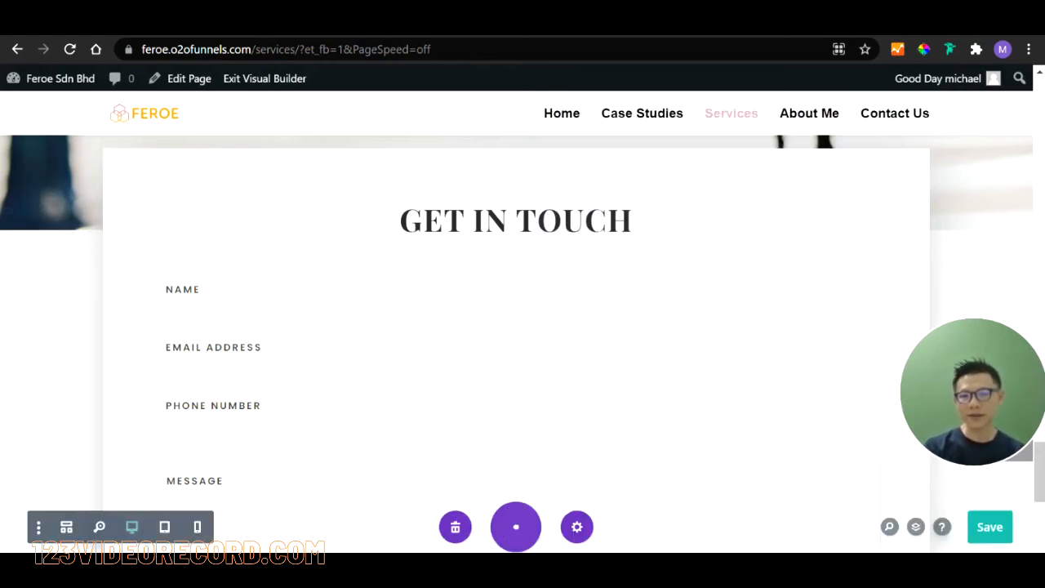
click(999, 526)
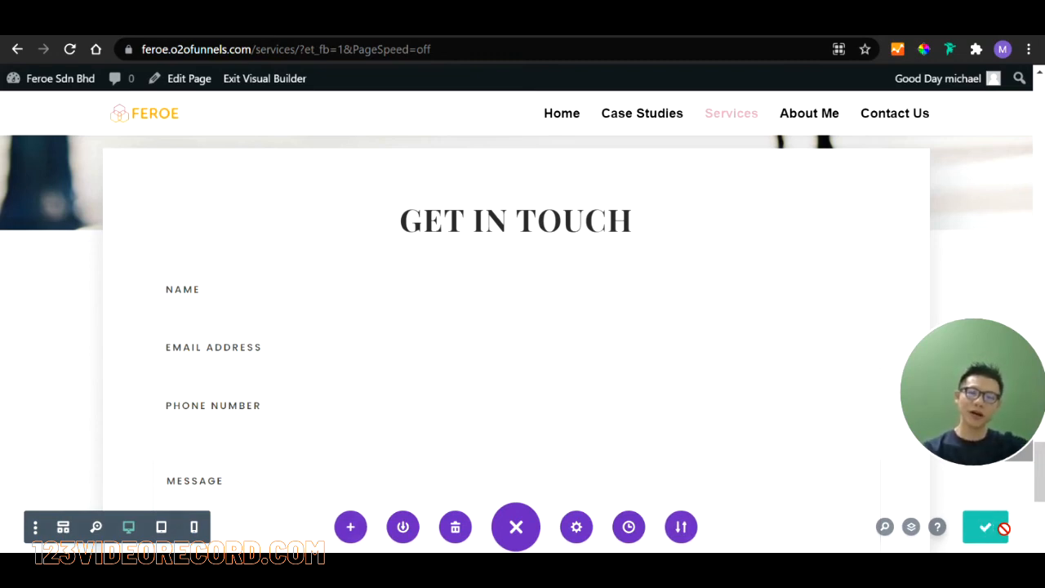
Step: Exit the visual builder and check the new contact form at the end of the live Services page
click(1005, 529)
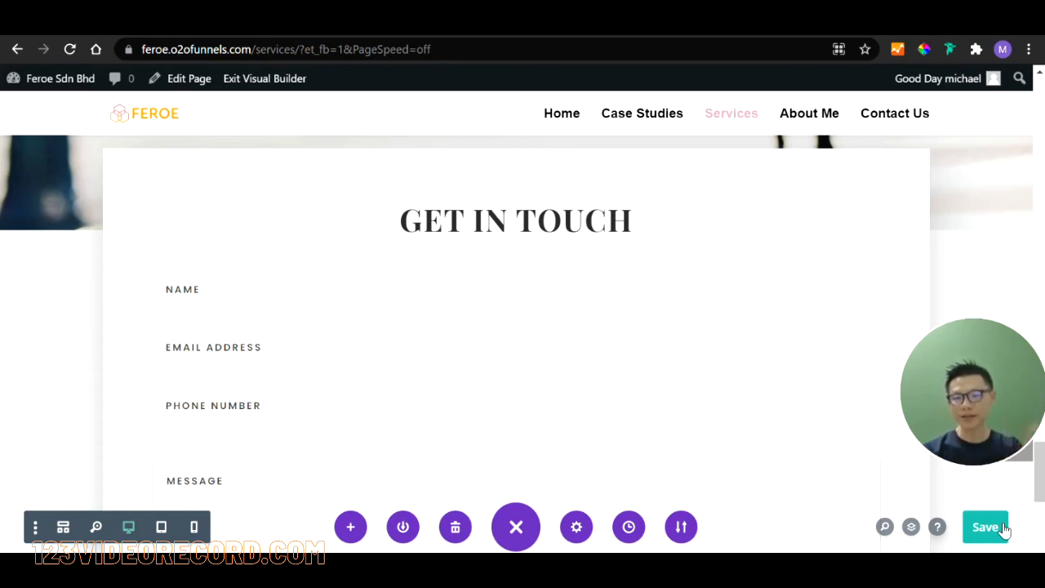
click(286, 76)
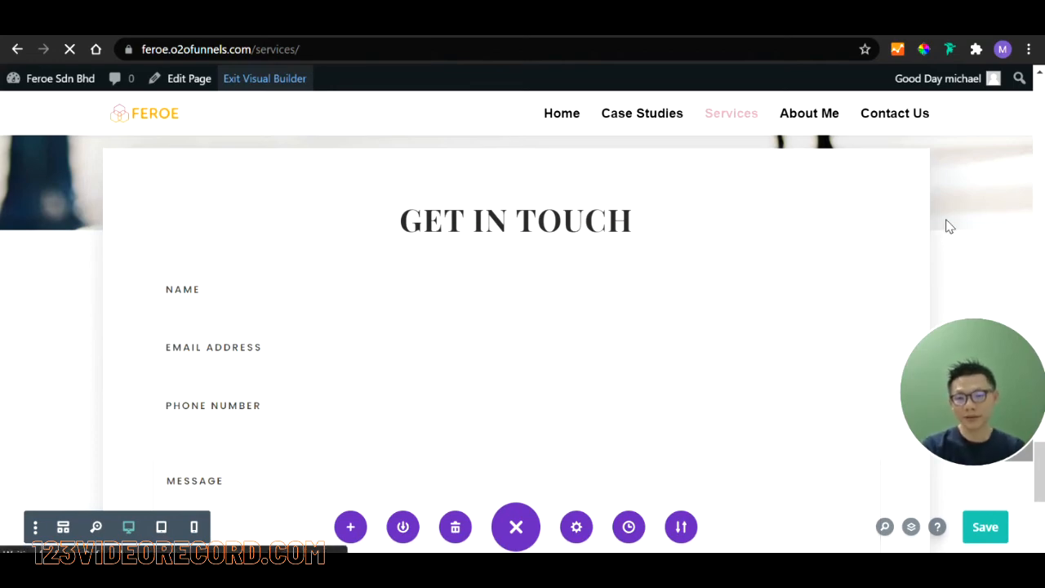
scroll(677, 287, down, 10)
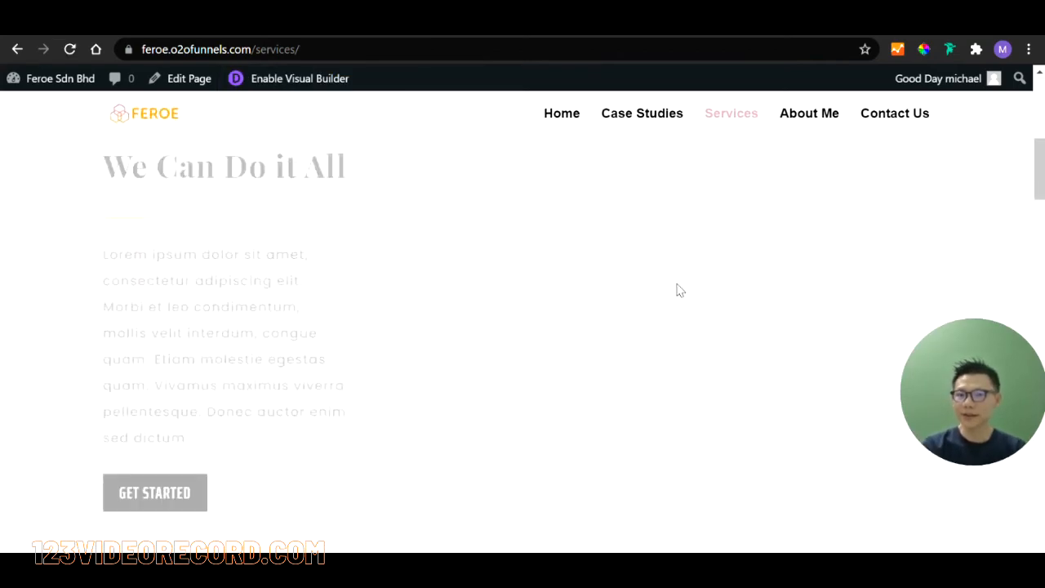
scroll(677, 290, down, 10)
scroll(677, 290, up, 4)
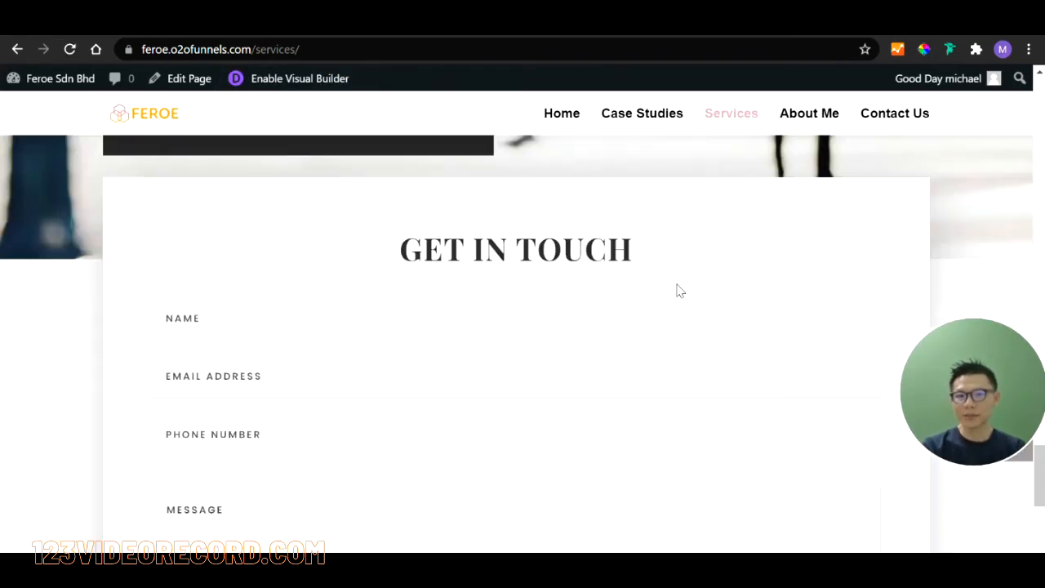
scroll(555, 313, down, 4)
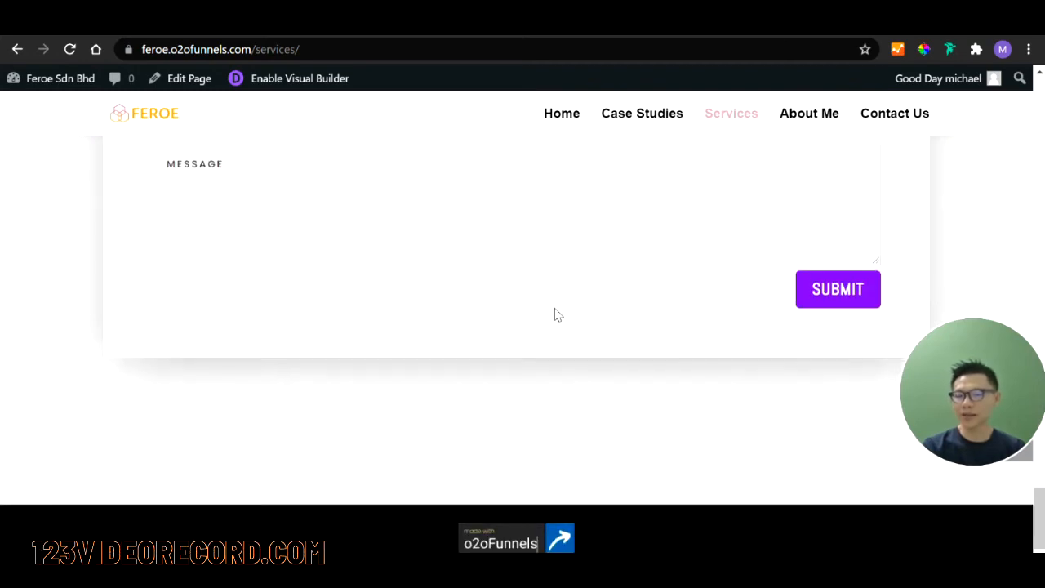
Step: Switch to the Contact Us page in the visual builder and delete the broken Google Maps section above the form
click(834, 27)
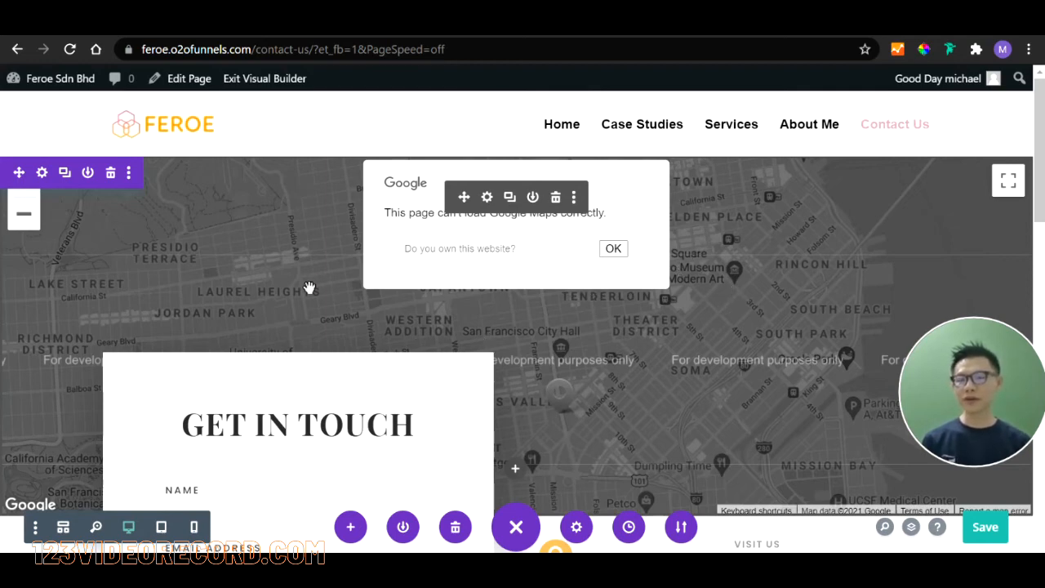
scroll(651, 329, down, 1)
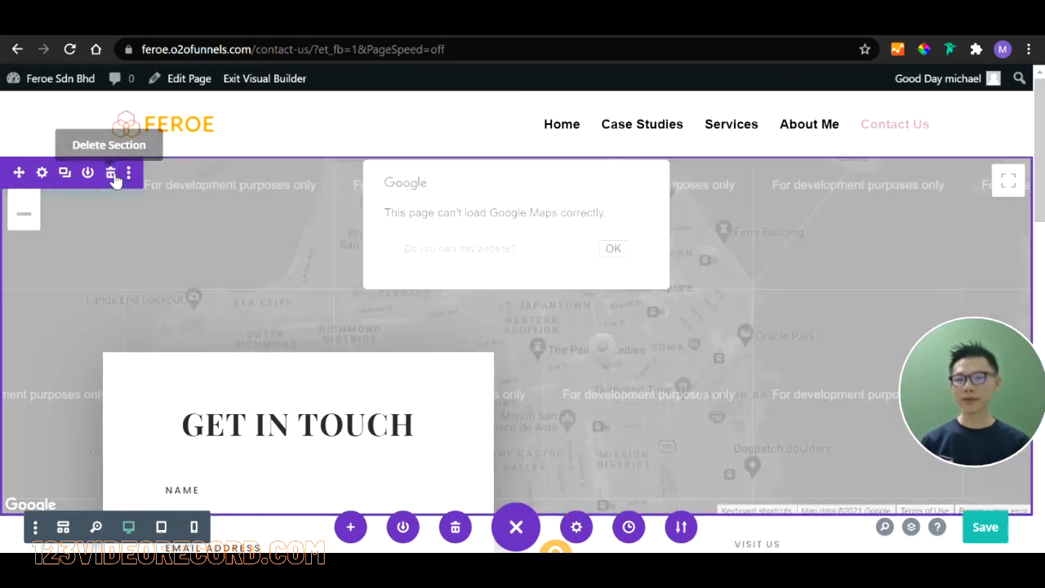
click(112, 174)
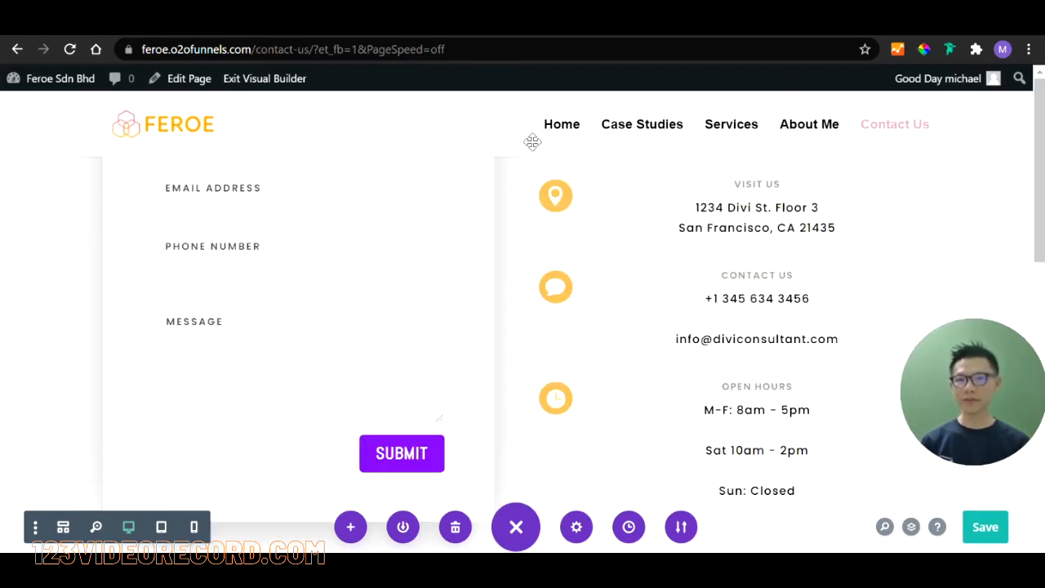
Step: Insert a fullwidth section between the contact form section and the Free Consult section
scroll(531, 311, down, 4)
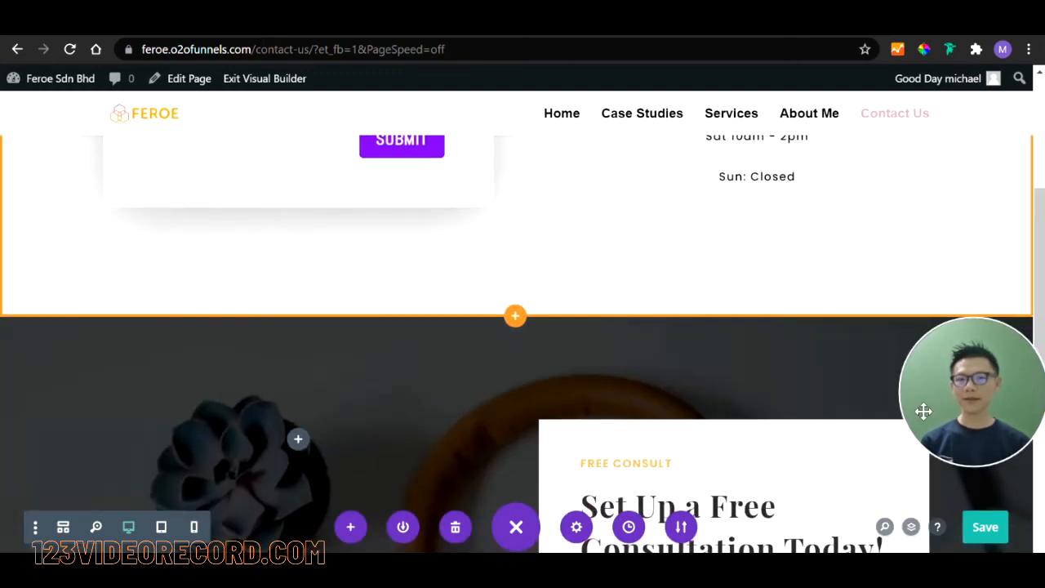
click(515, 317)
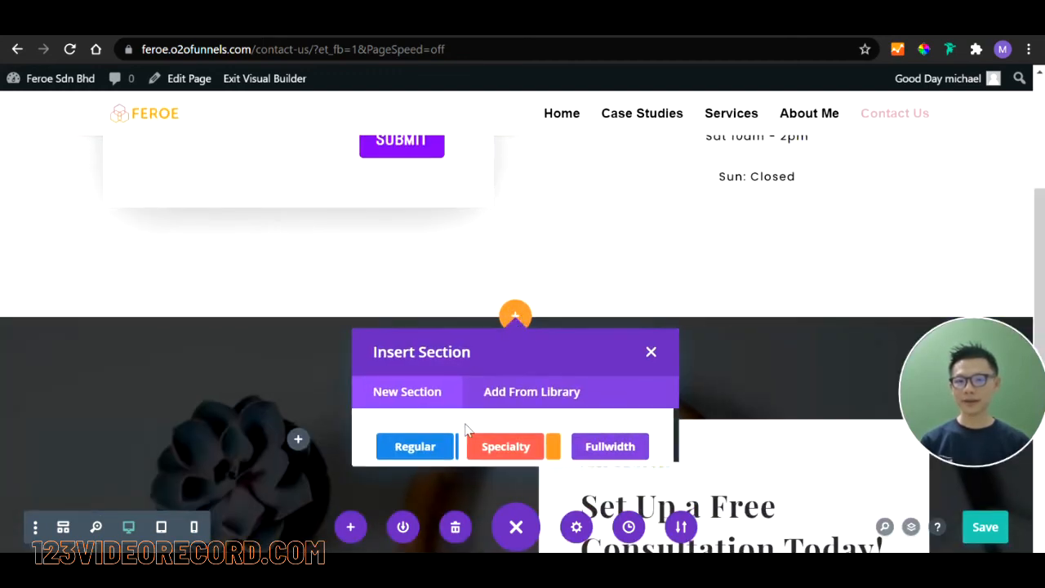
click(610, 446)
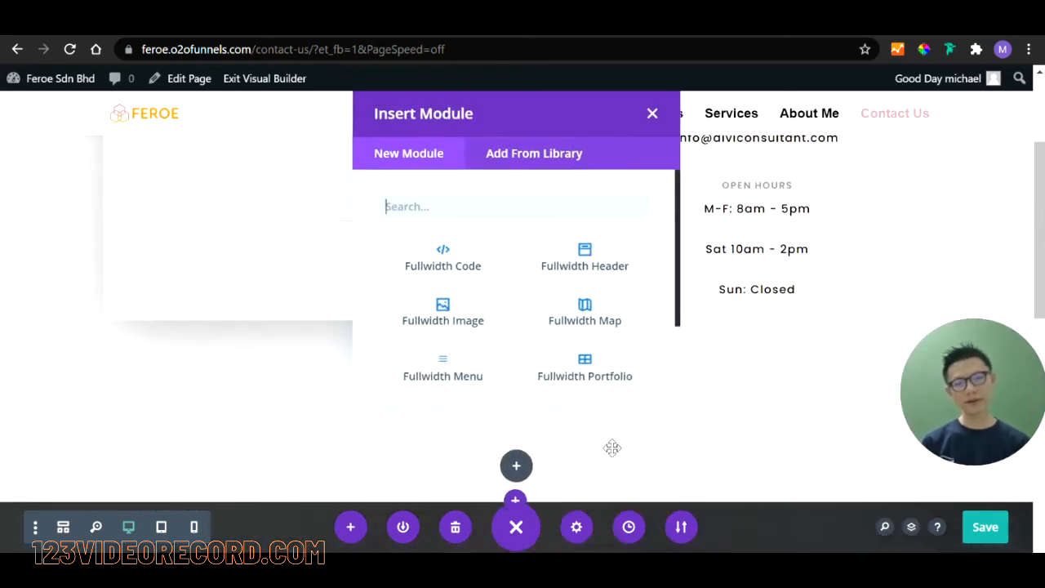
Step: Add a Fullwidth Code module to the new fullwidth section
scroll(637, 347, down, 3)
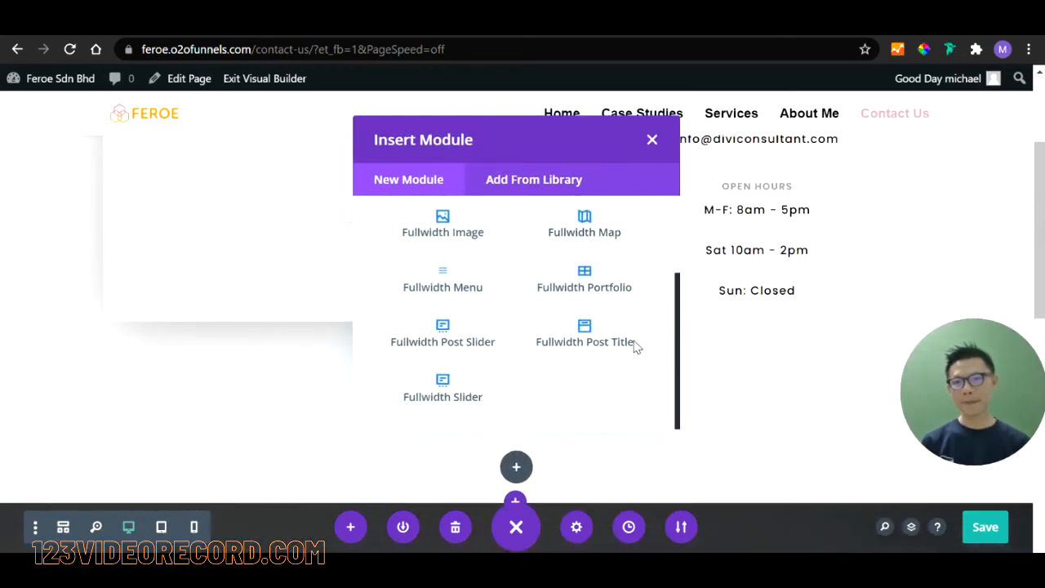
scroll(635, 345, up, 3)
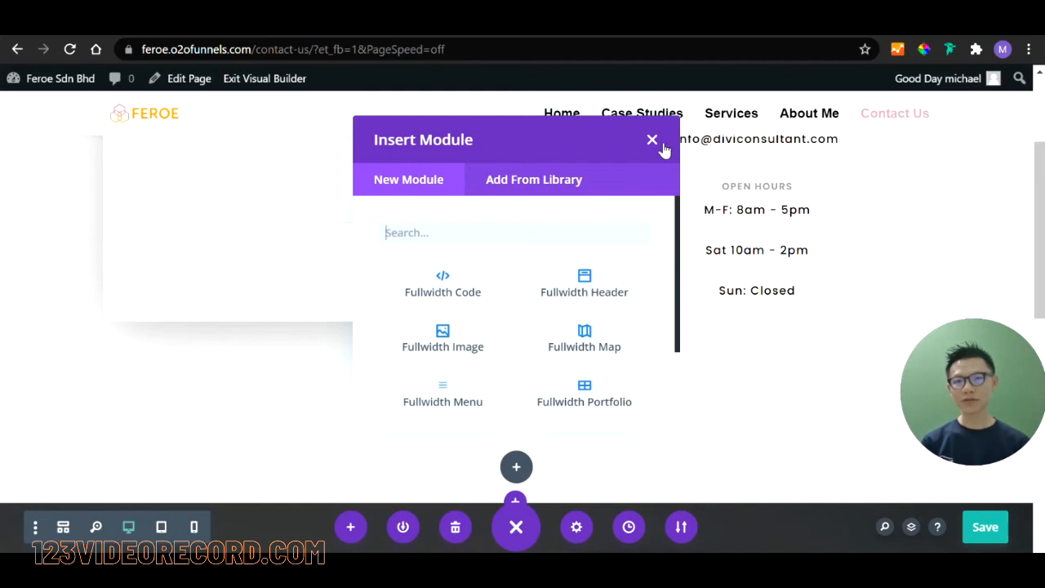
click(466, 278)
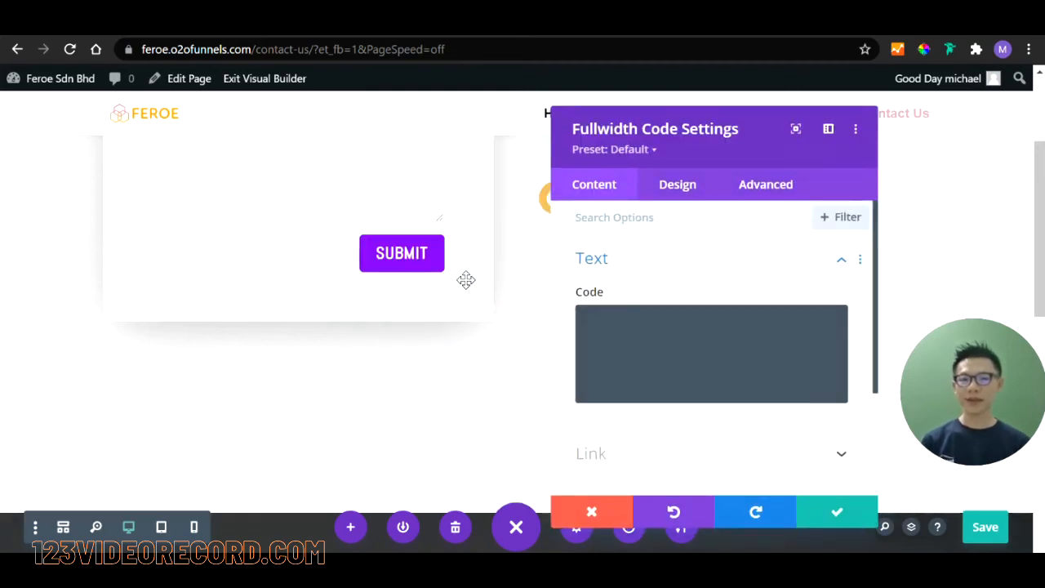
click(595, 511)
click(515, 476)
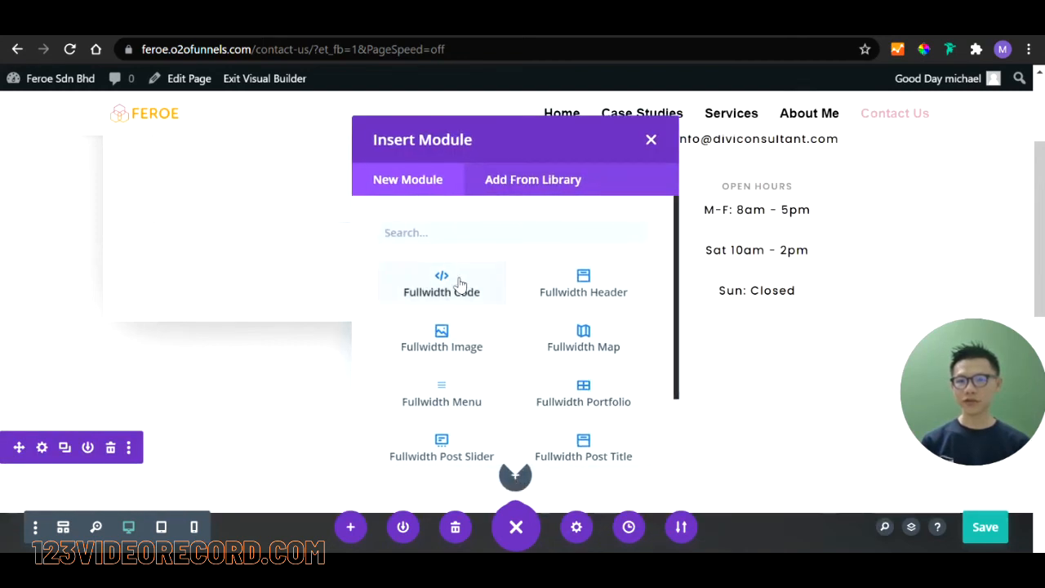
click(453, 279)
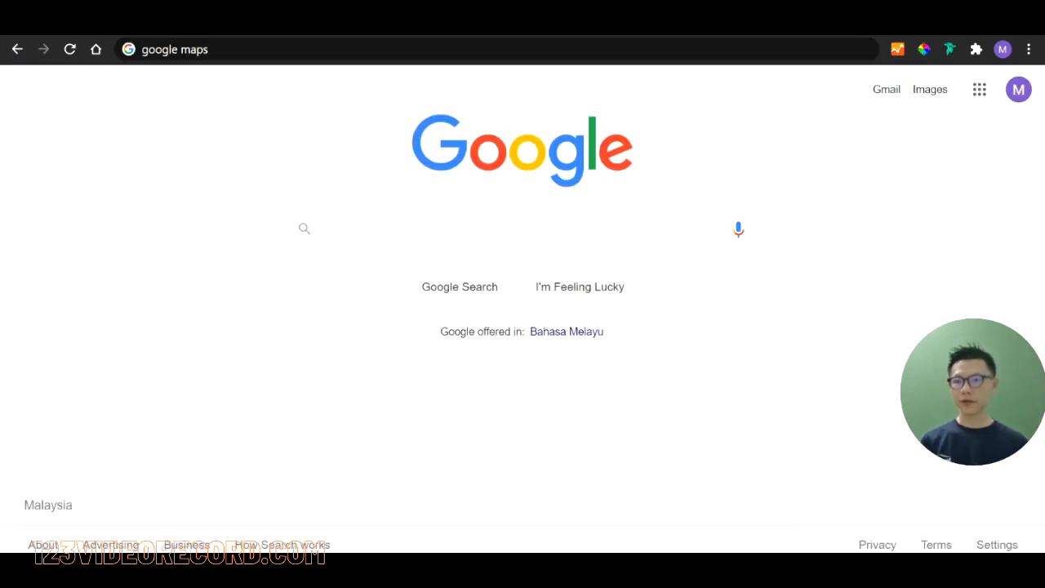
Step: Search Google for "google maps" and open the Google Maps site
click(159, 50)
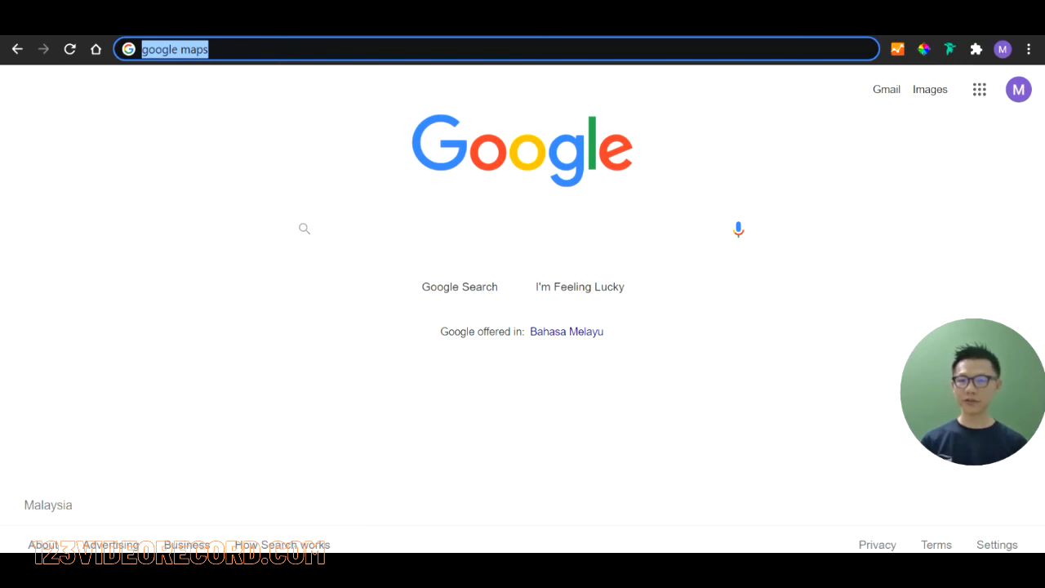
key(Return)
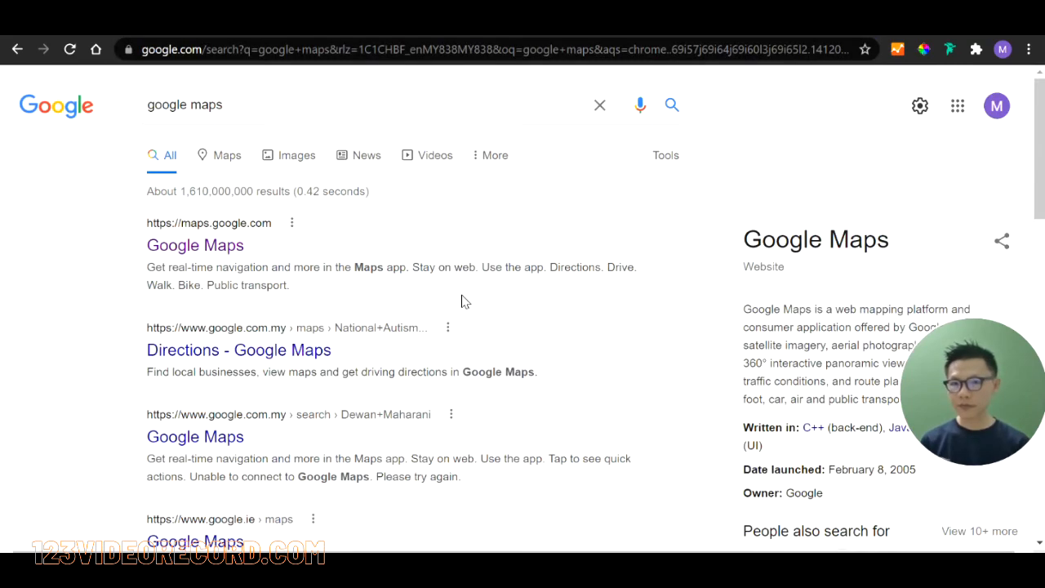
click(218, 249)
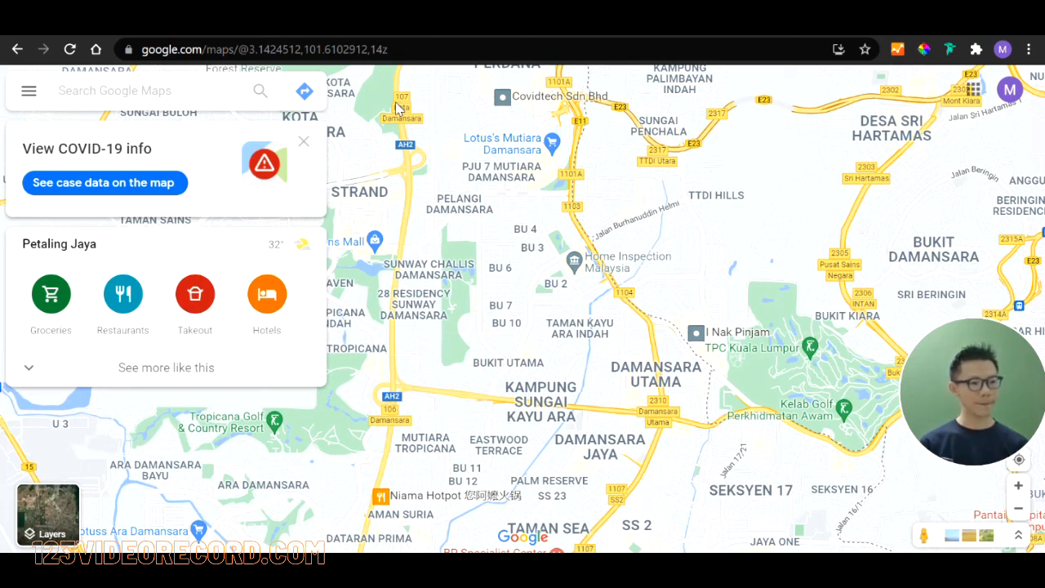
Step: Search Google Maps for "grab sdn bhd" and open the Grabcar Sdn Bhd listing
text(grab sdn )
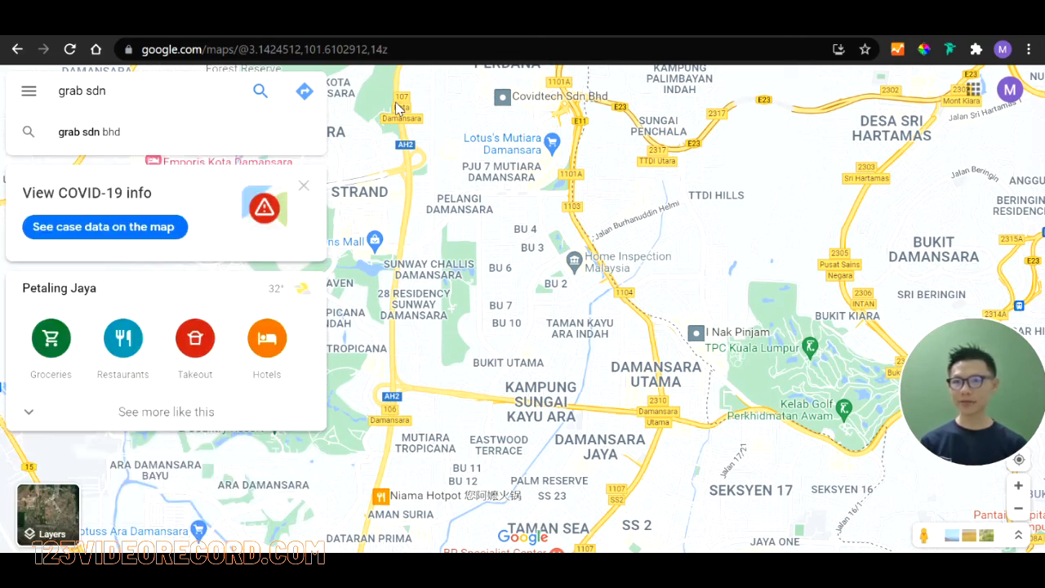
text(bhd)
key(Return)
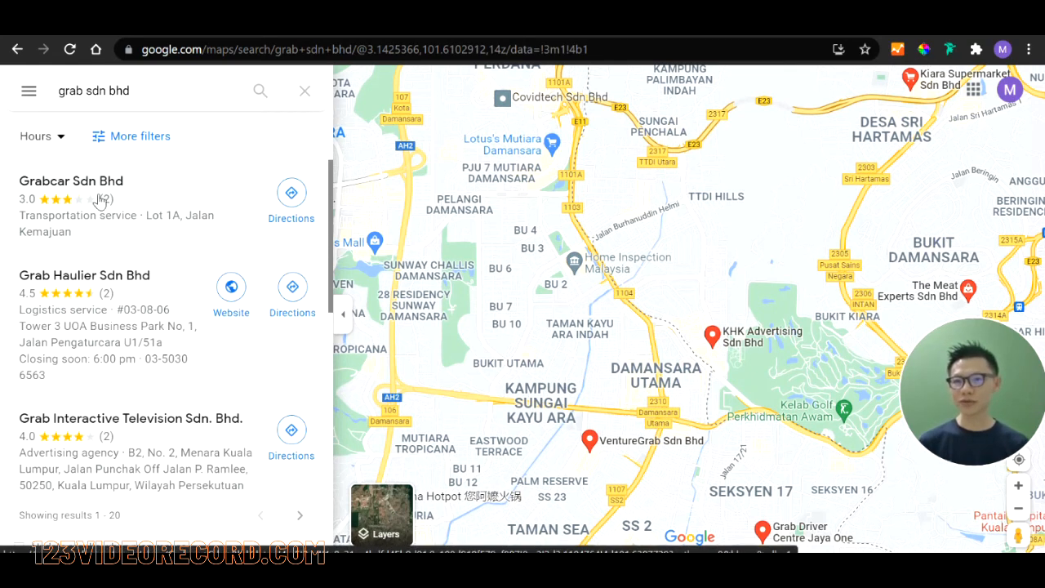
click(221, 188)
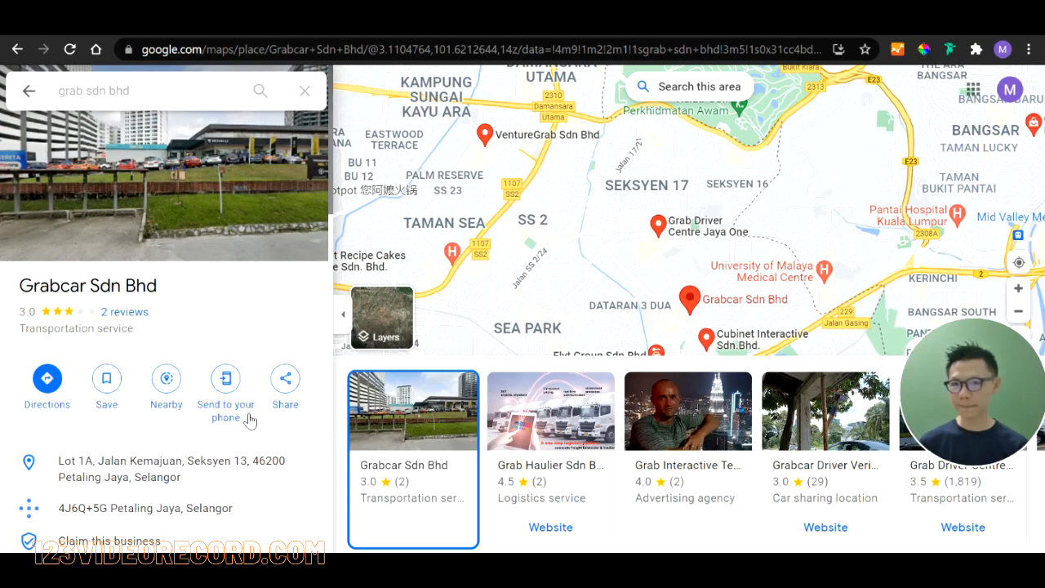
Step: Copy the medium-size embed HTML for the Grabcar Sdn Bhd map from its sharing options
click(285, 382)
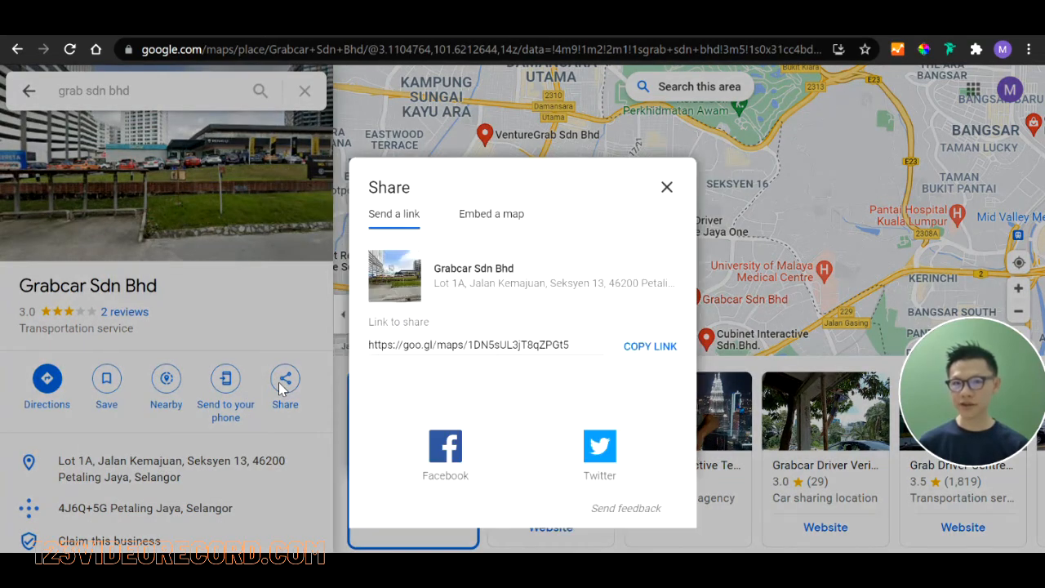
click(491, 215)
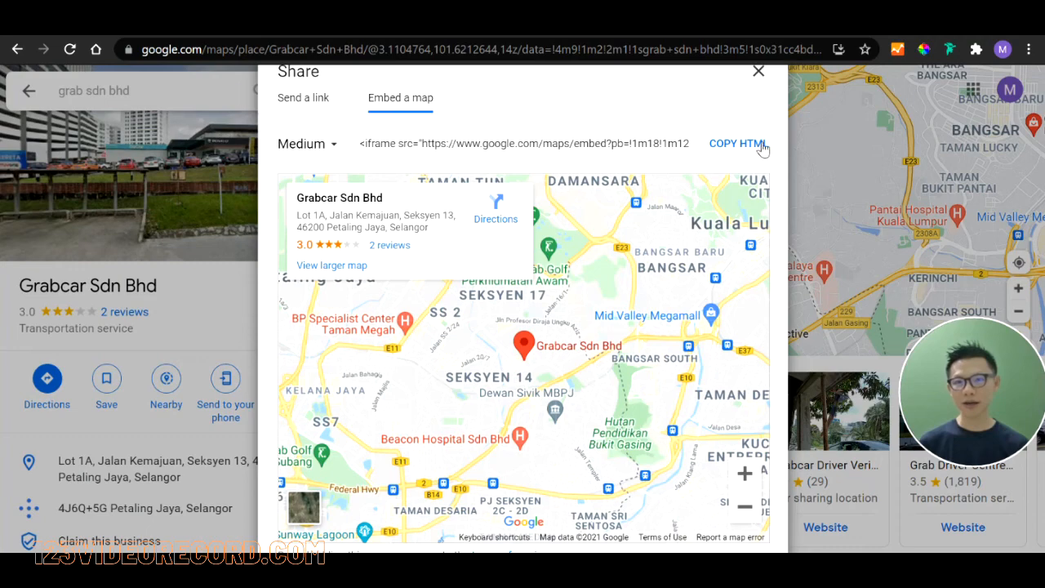
scroll(693, 297, down, 2)
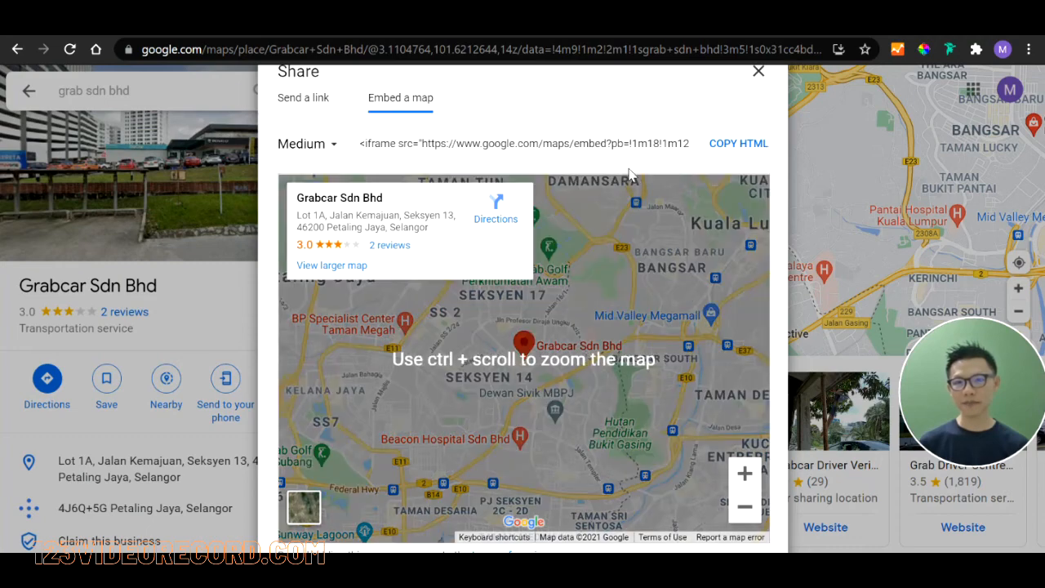
click(727, 144)
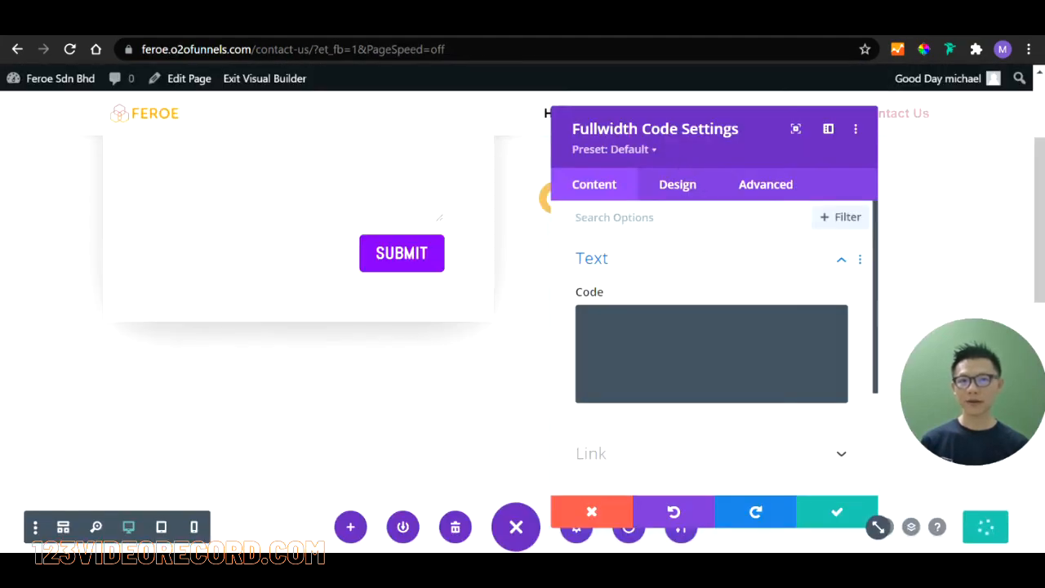
Step: Paste the copied map iframe into the Fullwidth Code module on the Contact Us page and apply its settings
click(651, 333)
right_click(651, 334)
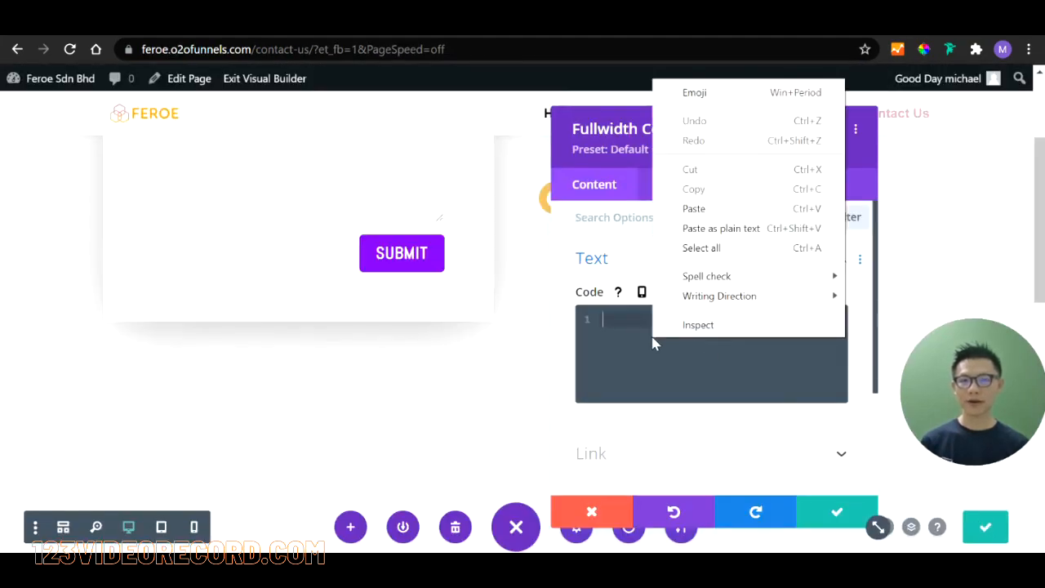
click(714, 210)
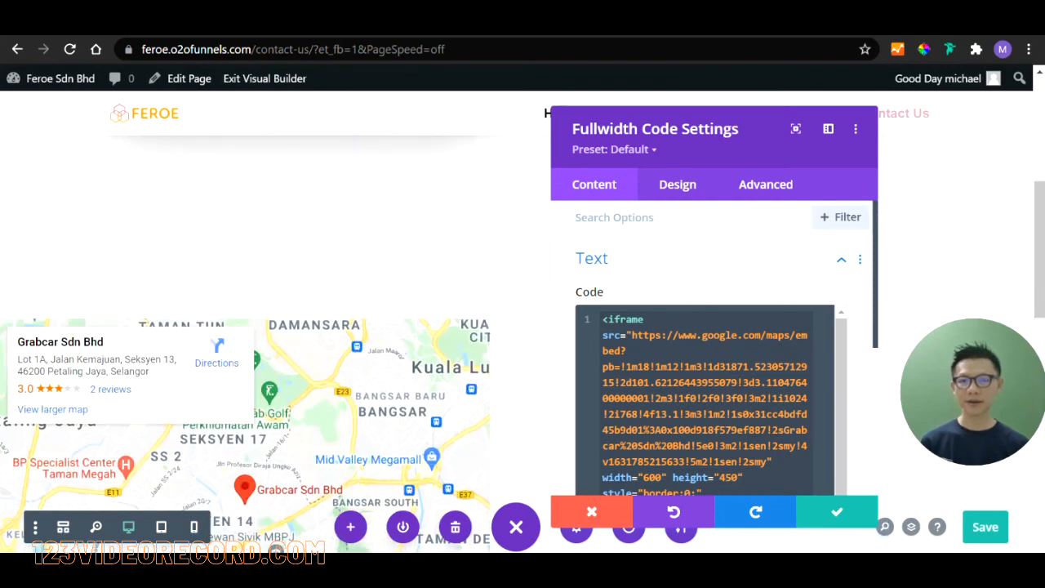
click(835, 511)
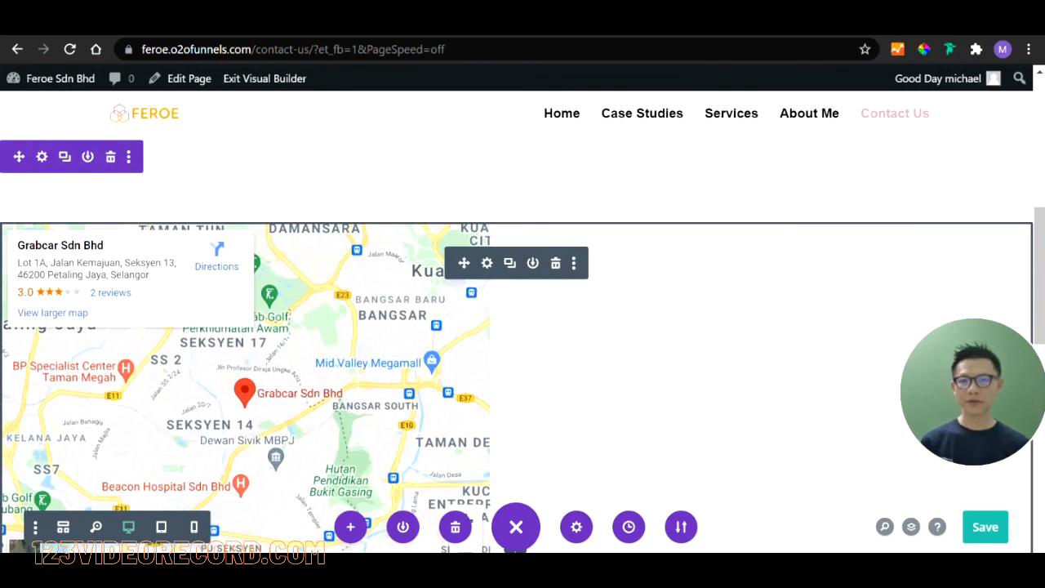
Step: Set the embedded map iframe's width to 1900 in the Fullwidth Code module and apply its settings
scroll(440, 486, down, 1)
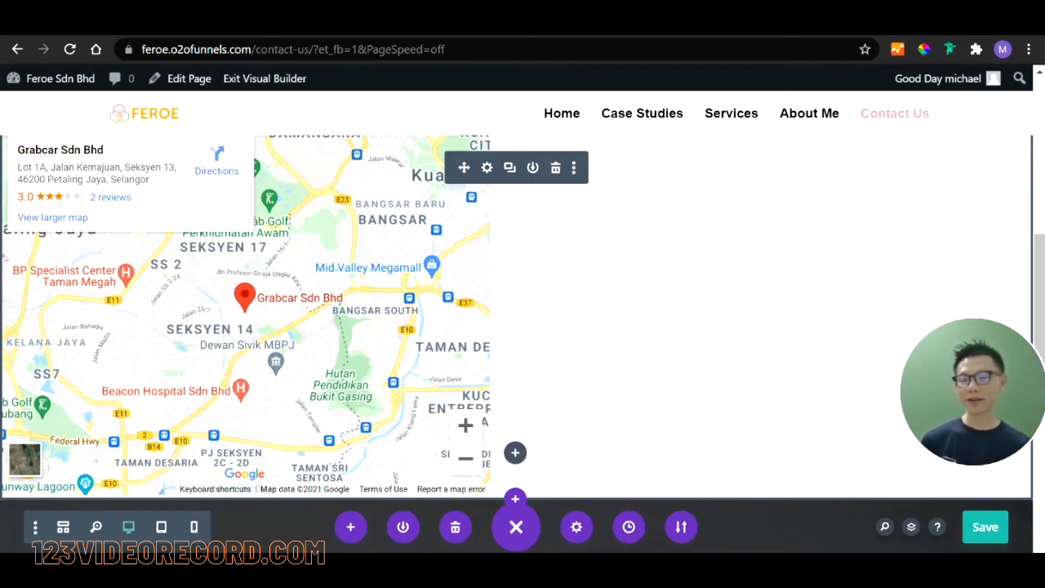
scroll(490, 457, up, 1)
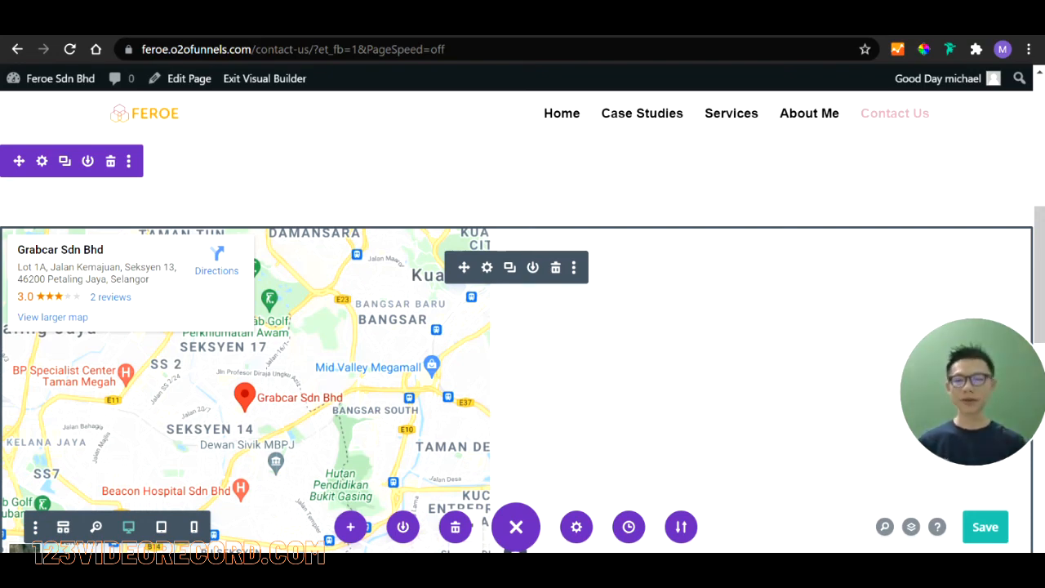
scroll(490, 367, down, 1)
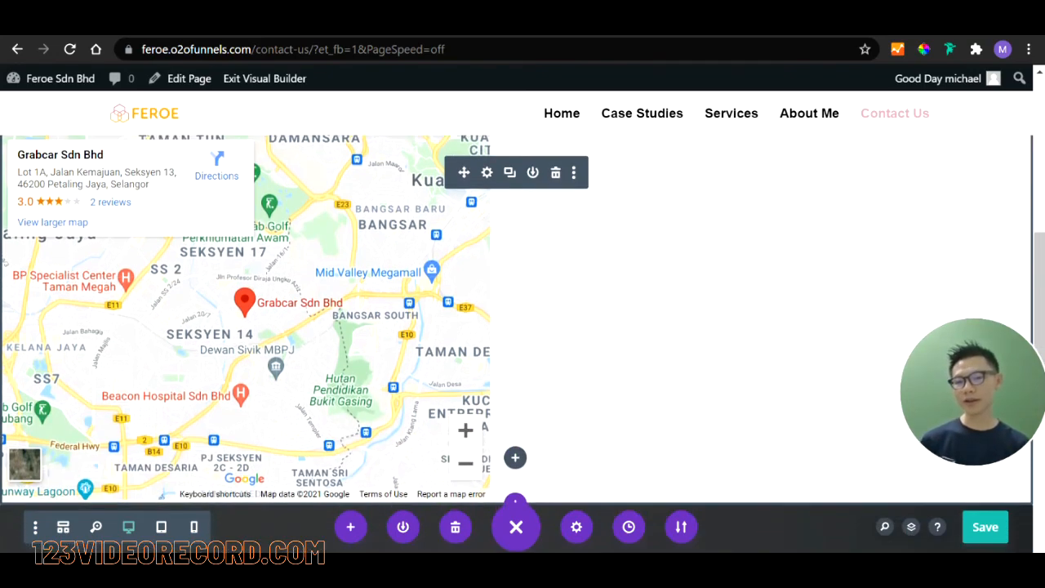
scroll(516, 327, up, 1)
scroll(516, 326, down, 1)
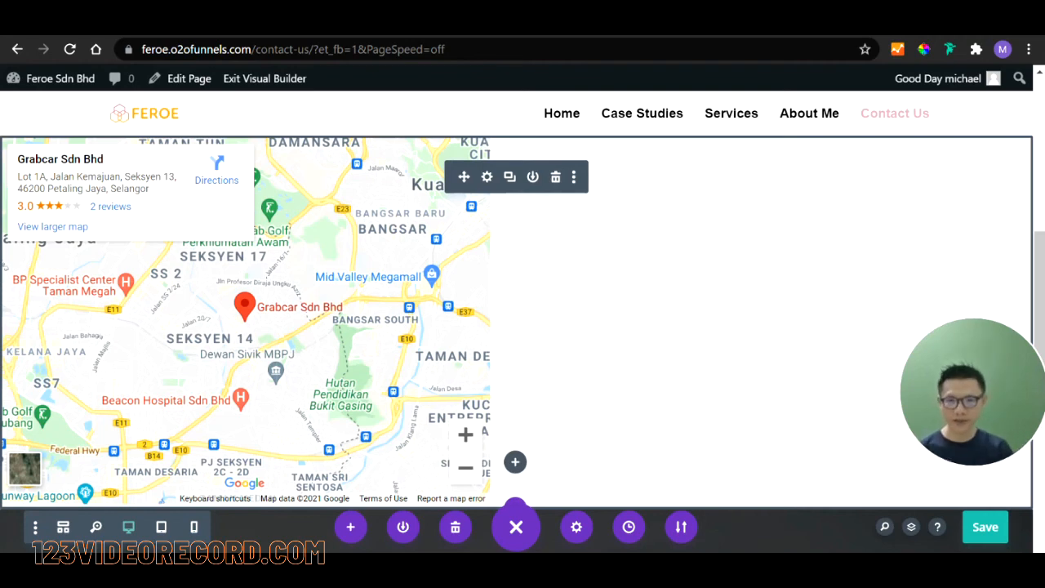
click(487, 177)
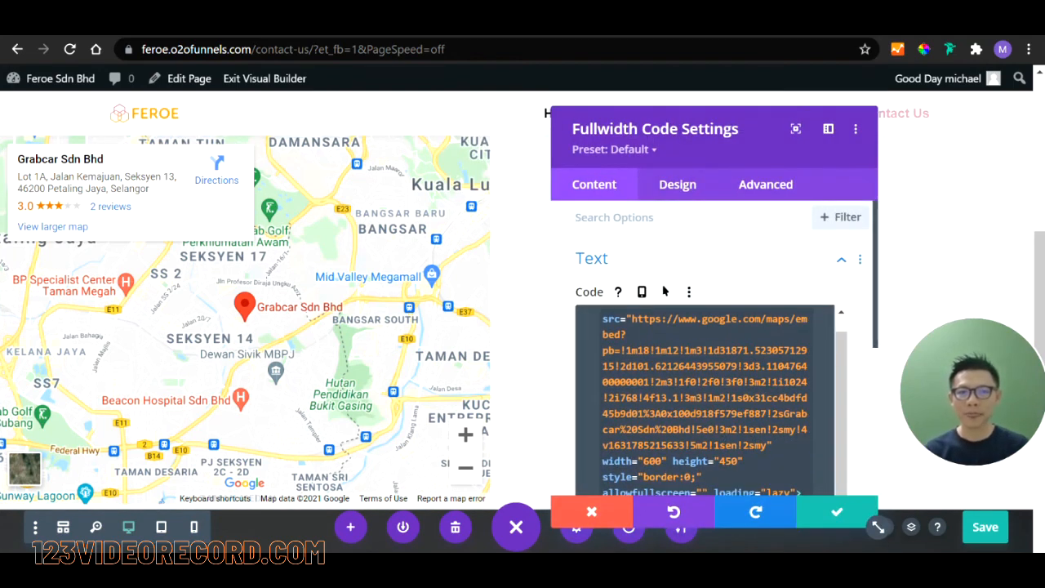
scroll(859, 351, down, 5)
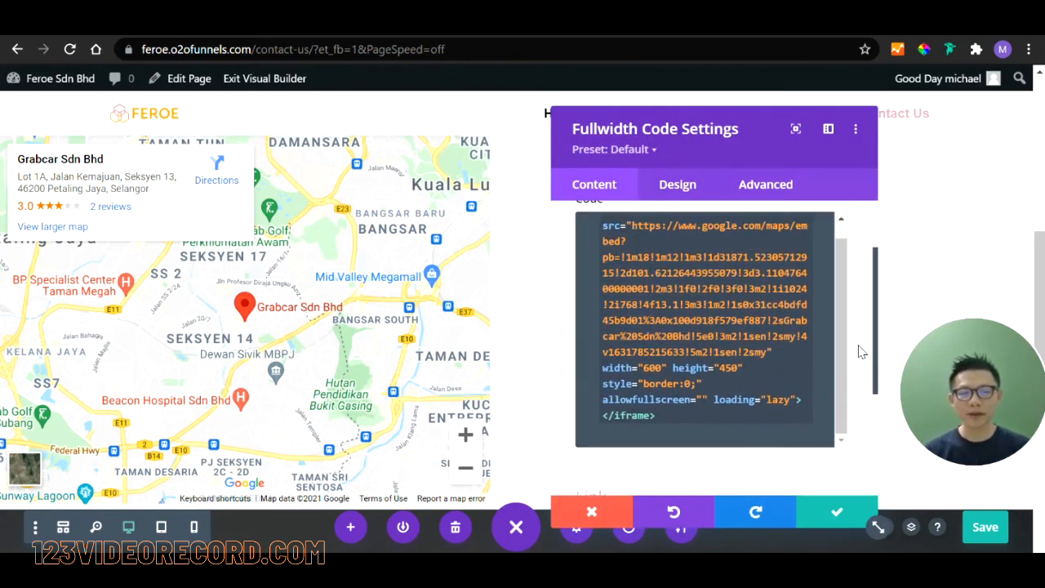
scroll(861, 352, up, 1)
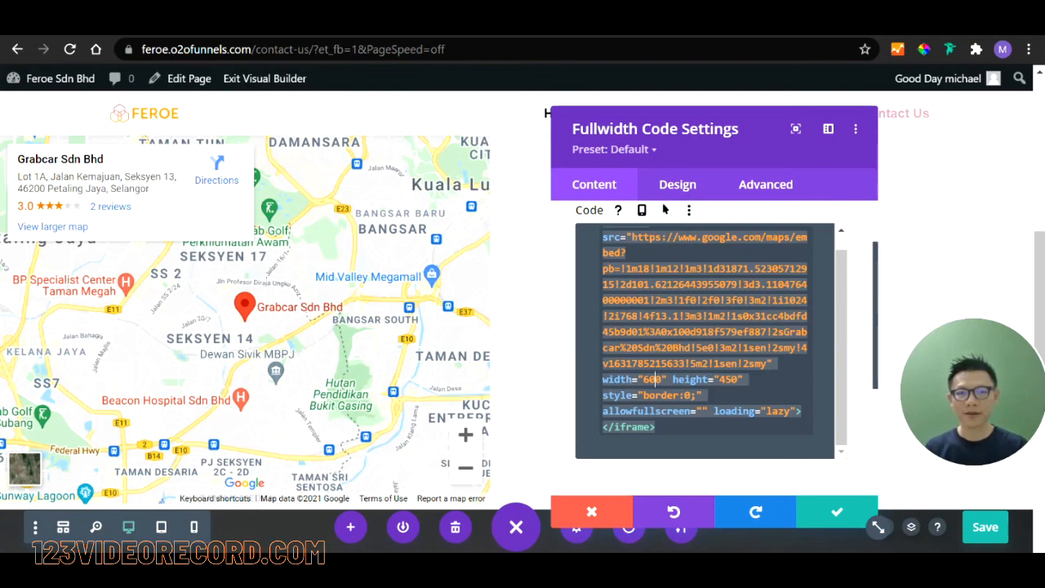
key(Left)
key(BackSpace)
text(19)
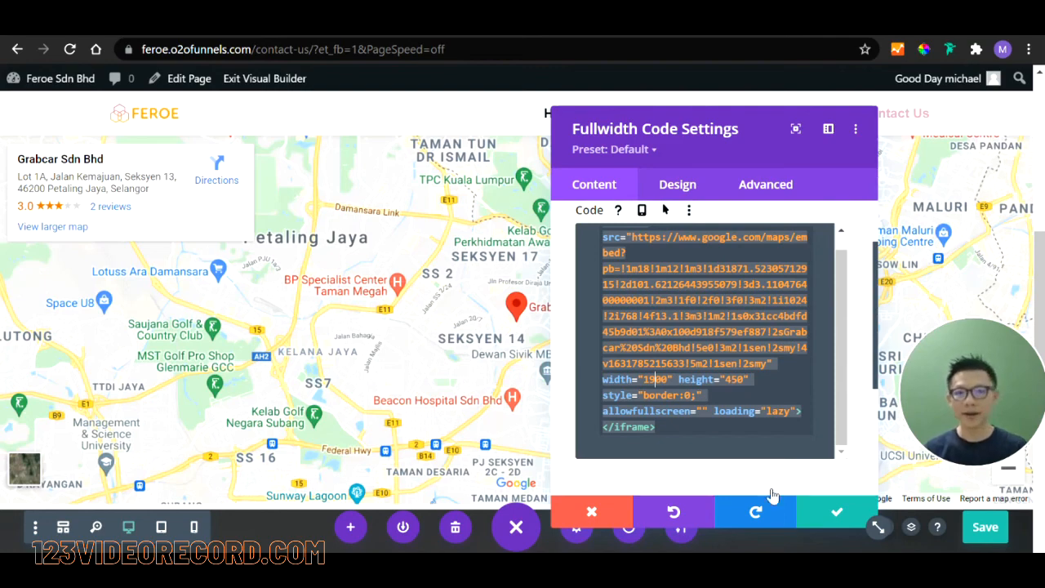
click(844, 519)
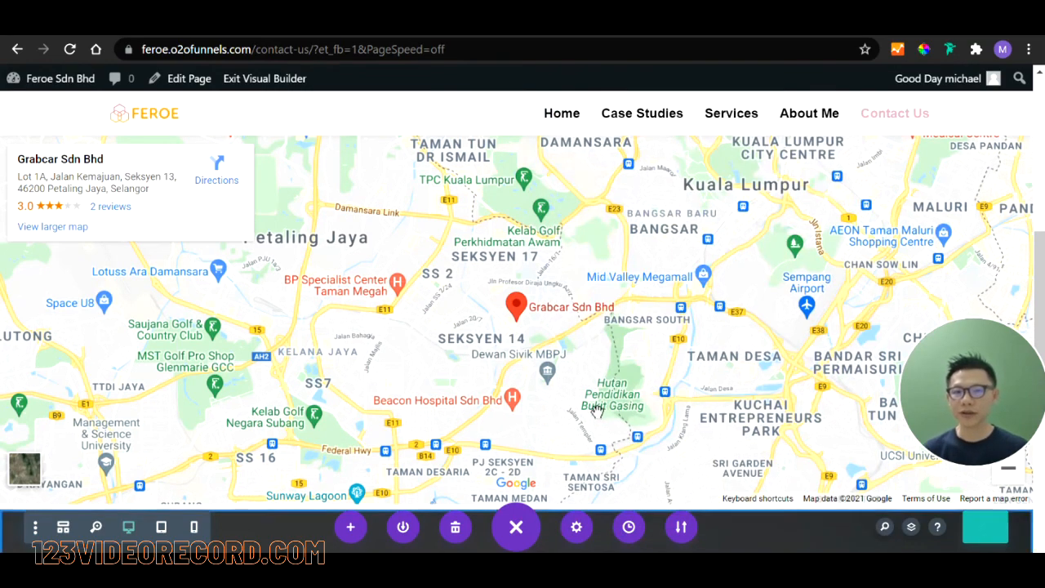
Step: Save the Contact Us page and exit the Visual Builder to the live page
scroll(596, 417, up, 1)
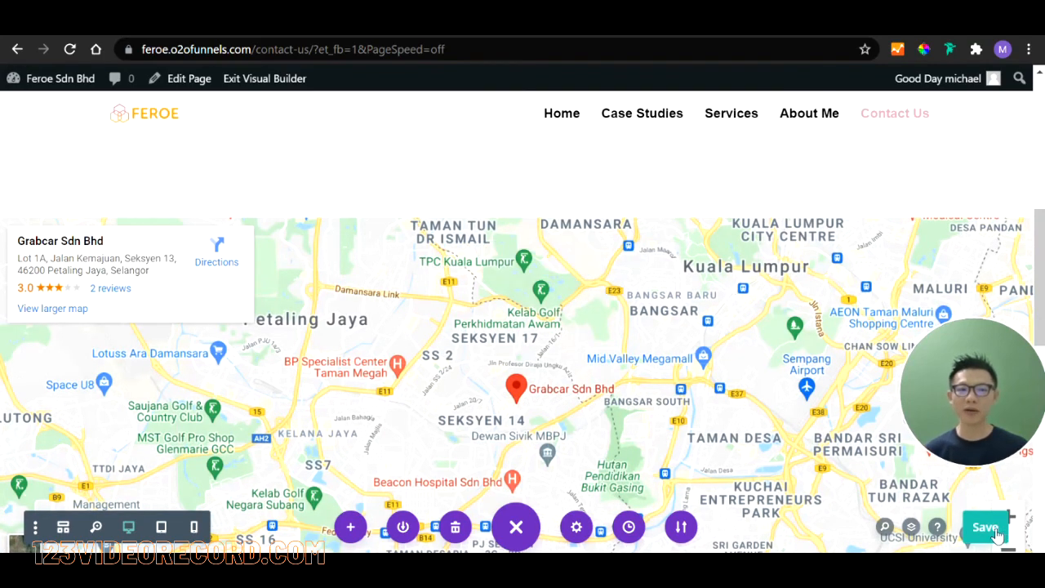
click(995, 531)
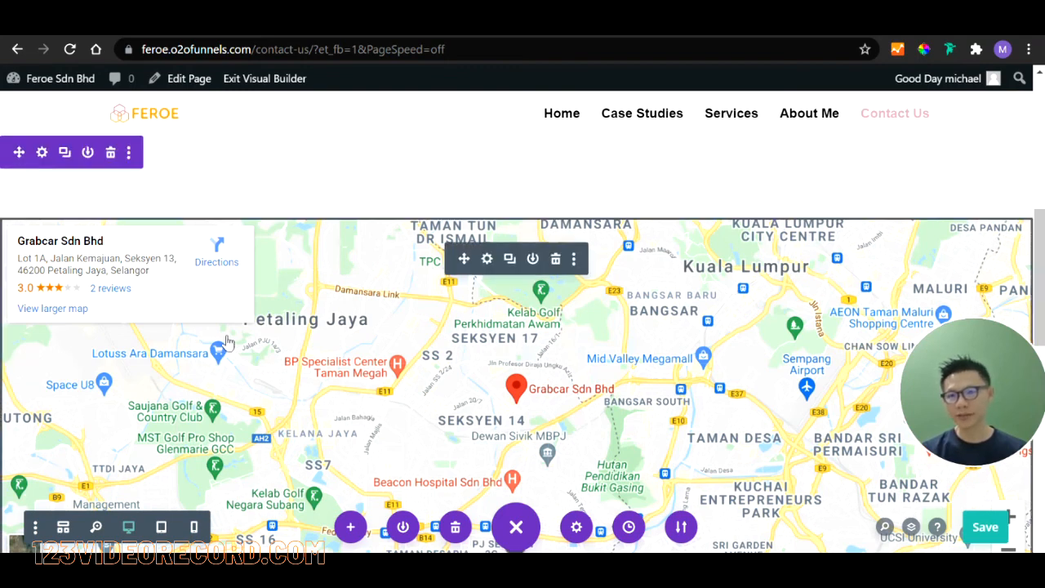
click(281, 88)
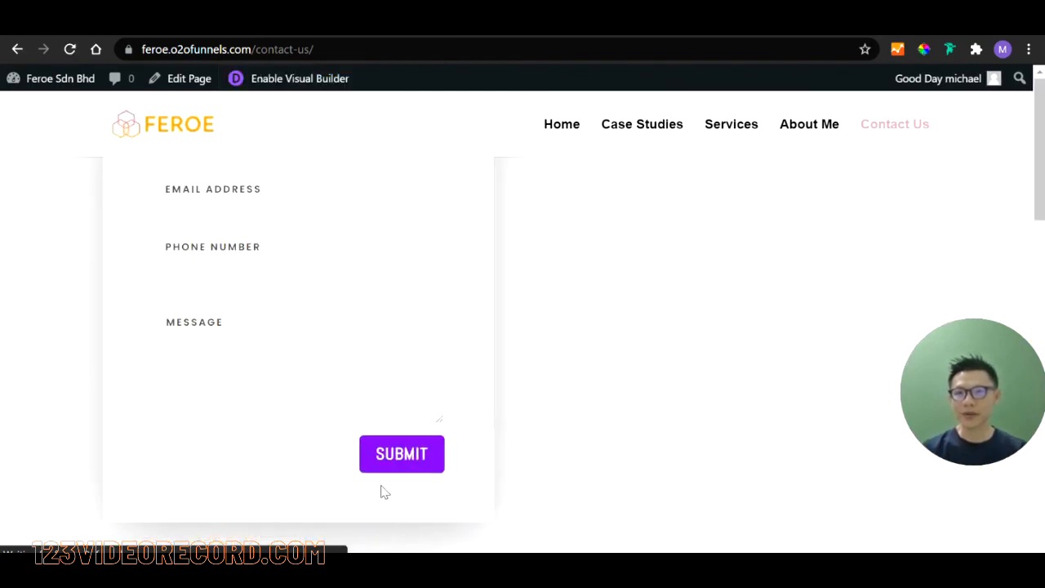
Step: Examine the published Contact Us page, checking the contact form, the contact details and the panning of the embedded map
scroll(742, 400, down, 8)
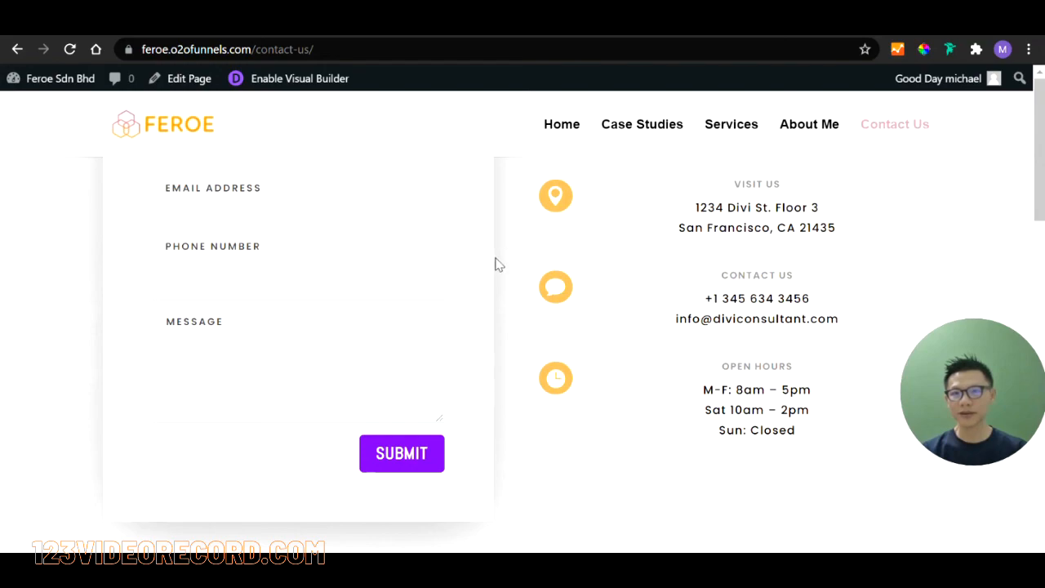
scroll(495, 264, down, 4)
scroll(496, 264, down, 2)
scroll(481, 283, up, 1)
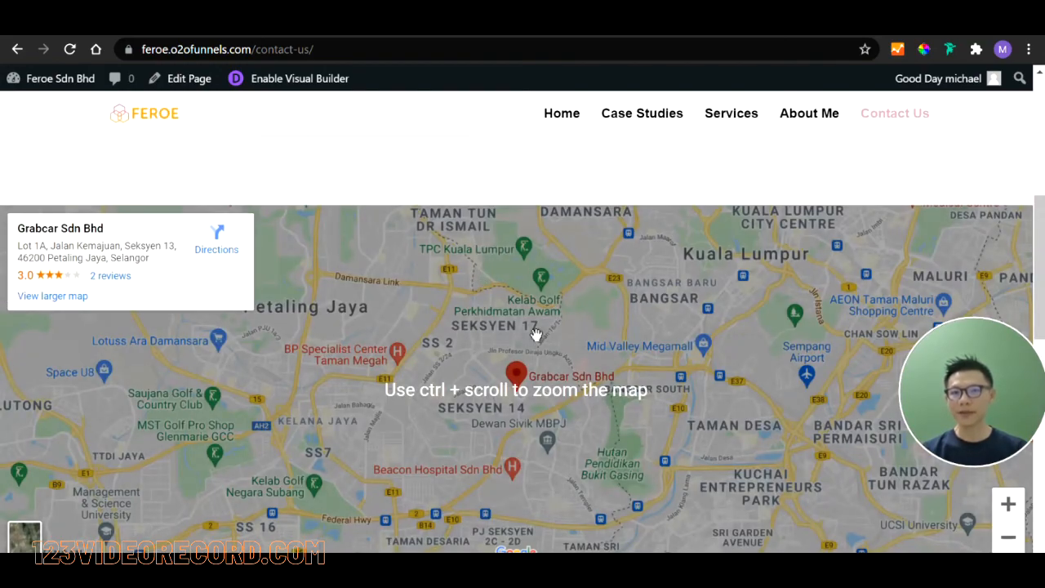
drag(539, 337, 577, 315)
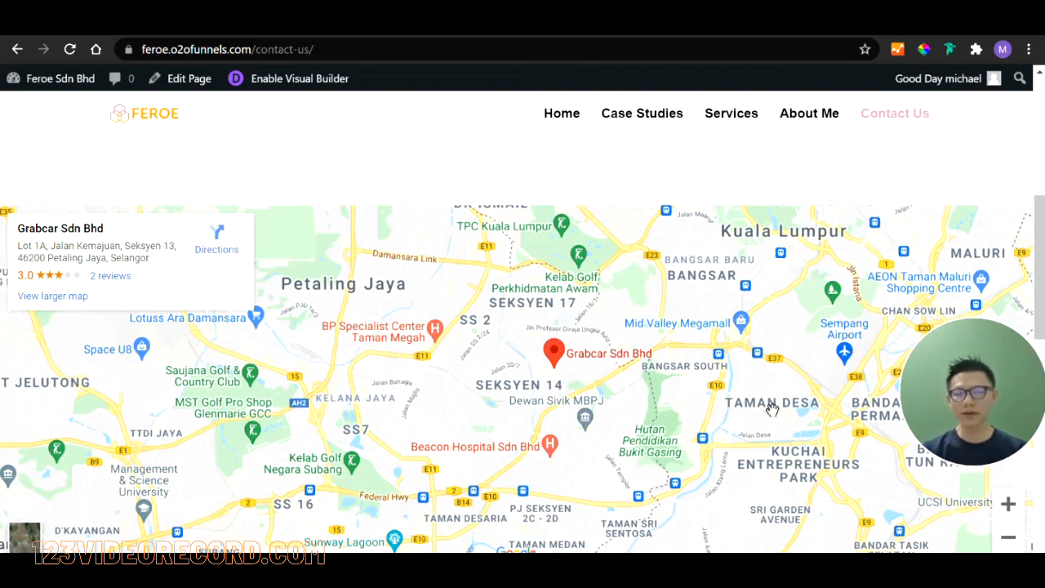
scroll(773, 410, down, 1)
scroll(772, 410, up, 3)
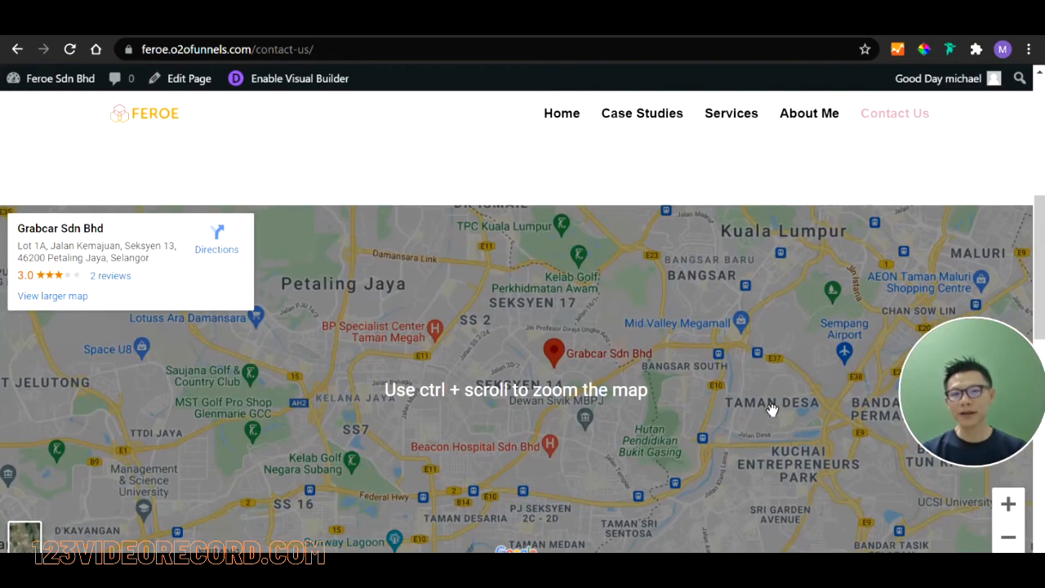
scroll(921, 252, up, 3)
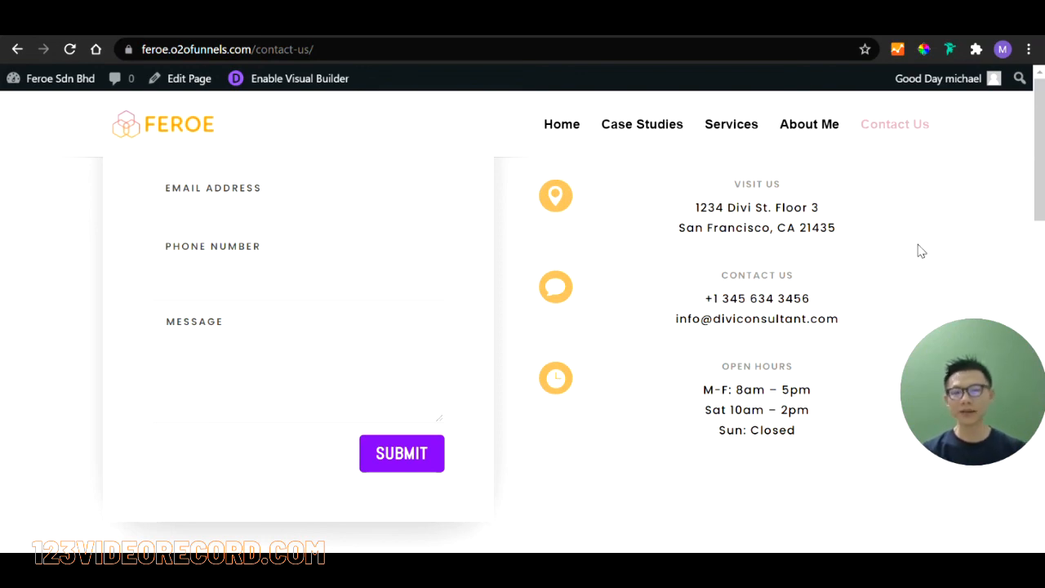
scroll(921, 252, down, 3)
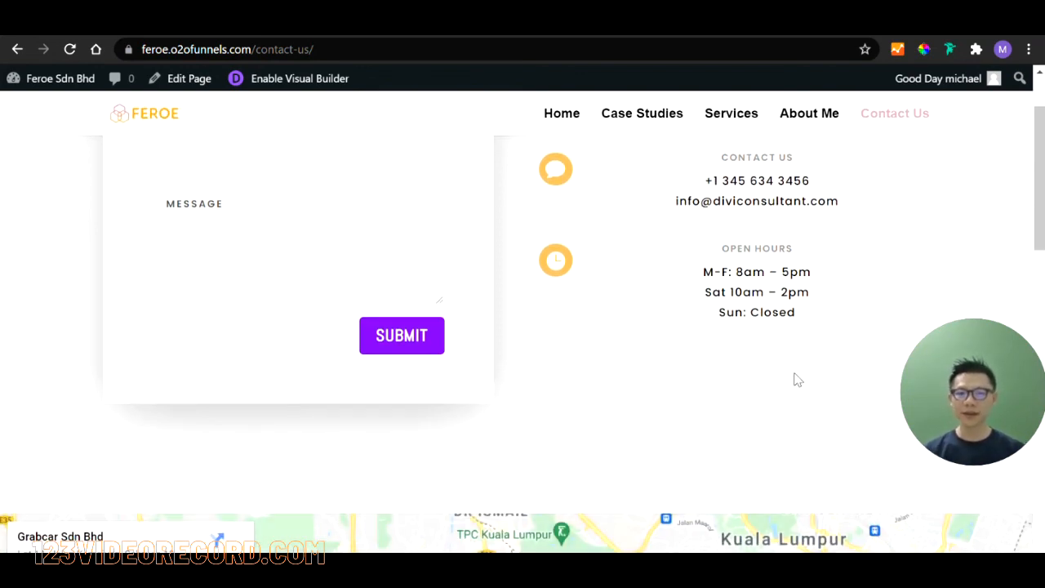